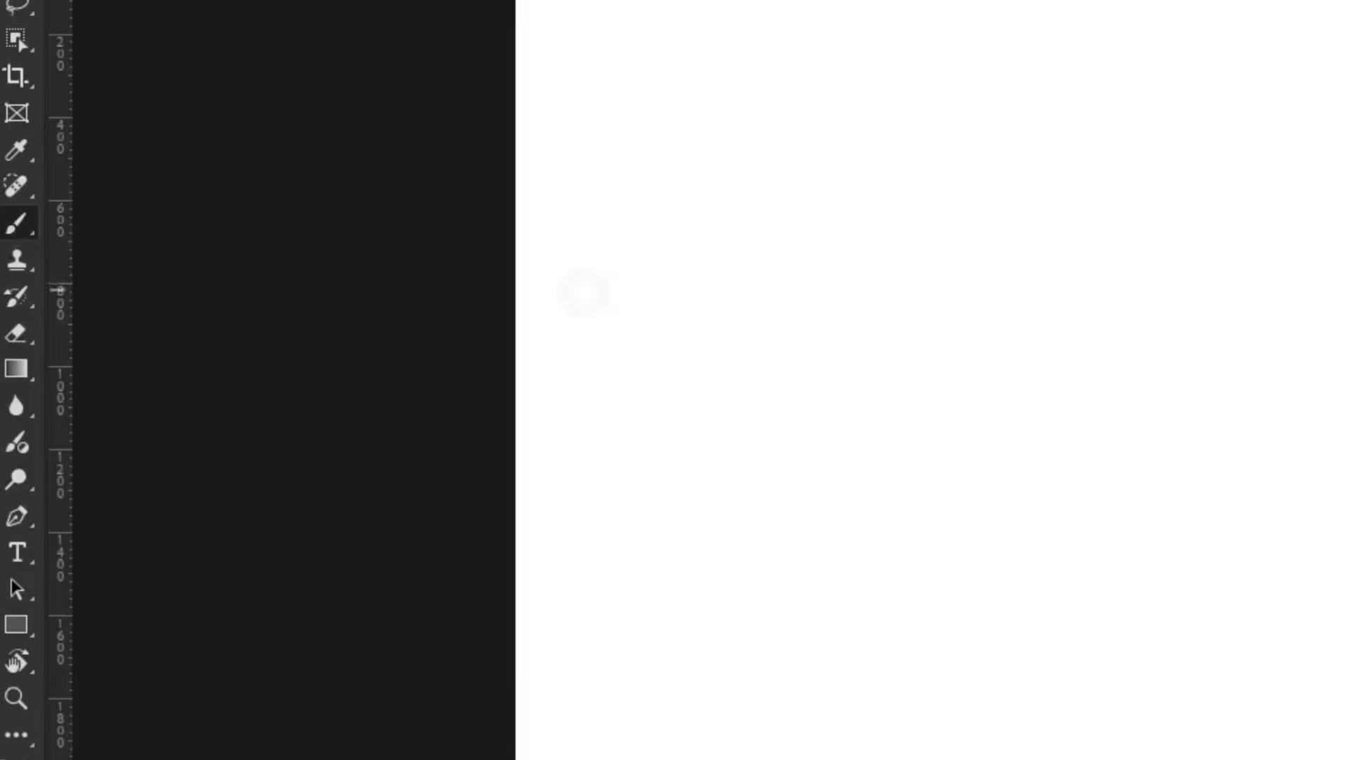
- Paint a large red zigzag brush stroke on the white canvas
mouse_move(808, 214)
mouse_down()
mouse_move(858, 209)
mouse_move(932, 439)
mouse_move(1269, 589)
mouse_up()
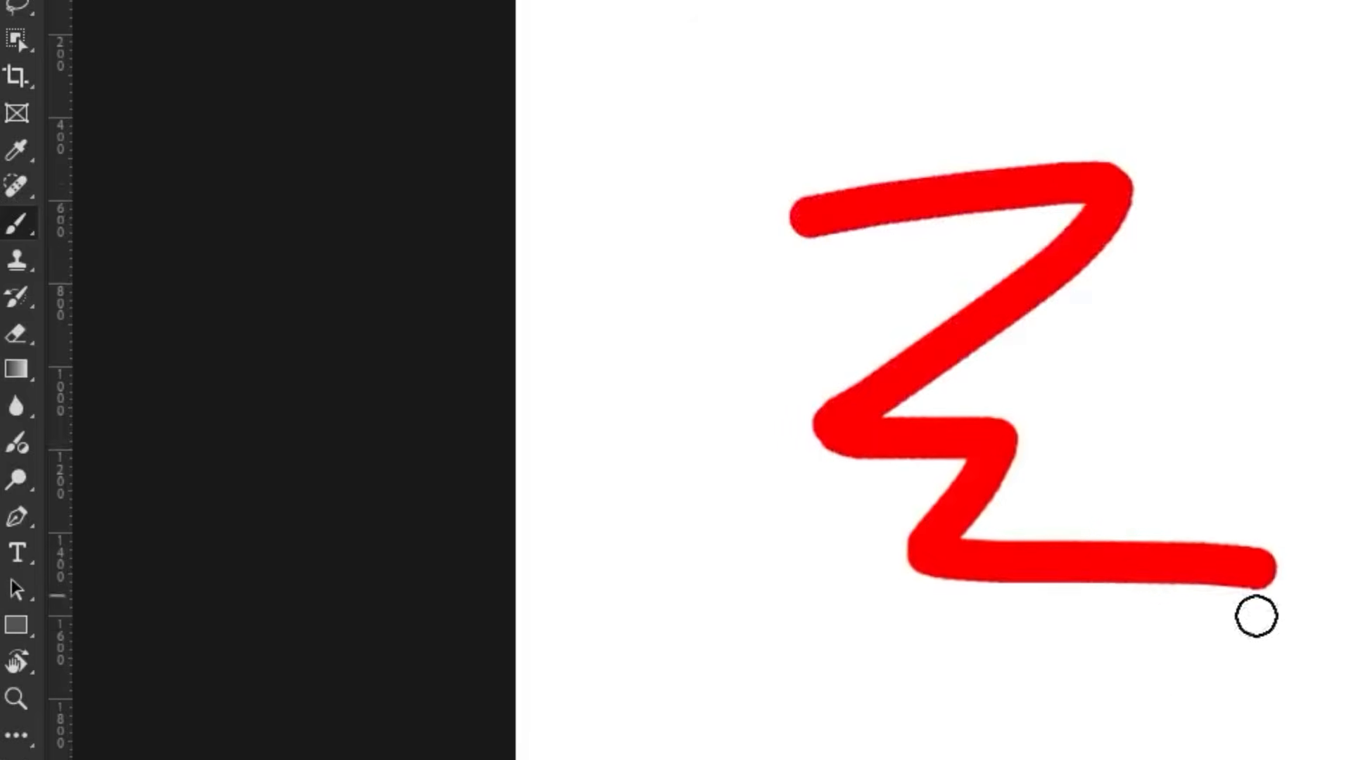
- Draw a rectangular marquee selection over the red zigzag and shift it slightly with the Move tool
key(m)
mouse_move(694, 280)
mouse_down()
mouse_move(1003, 485)
mouse_move(1350, 759)
mouse_up()
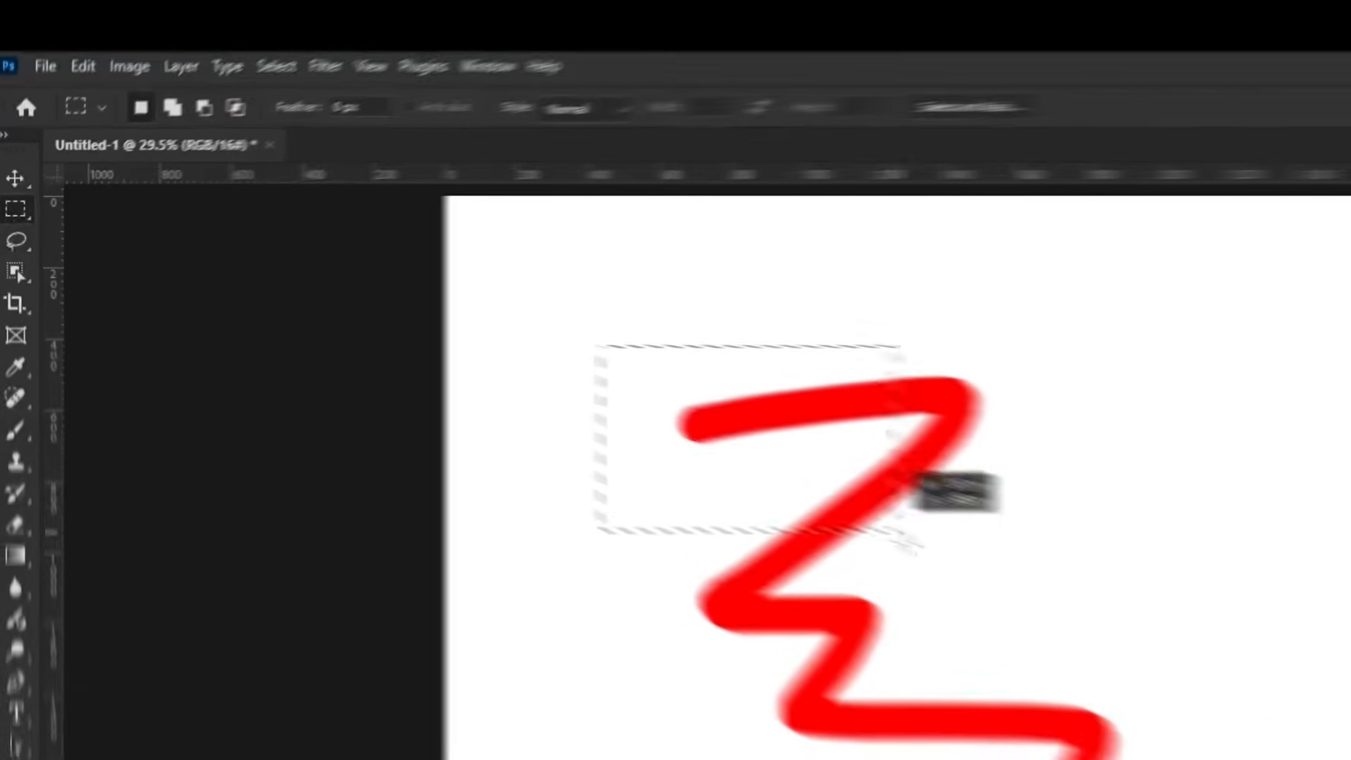
drag(703, 544, 704, 543)
key(v)
mouse_move(601, 401)
mouse_down()
mouse_move(550, 445)
mouse_move(696, 449)
mouse_move(657, 479)
mouse_move(703, 419)
mouse_up()
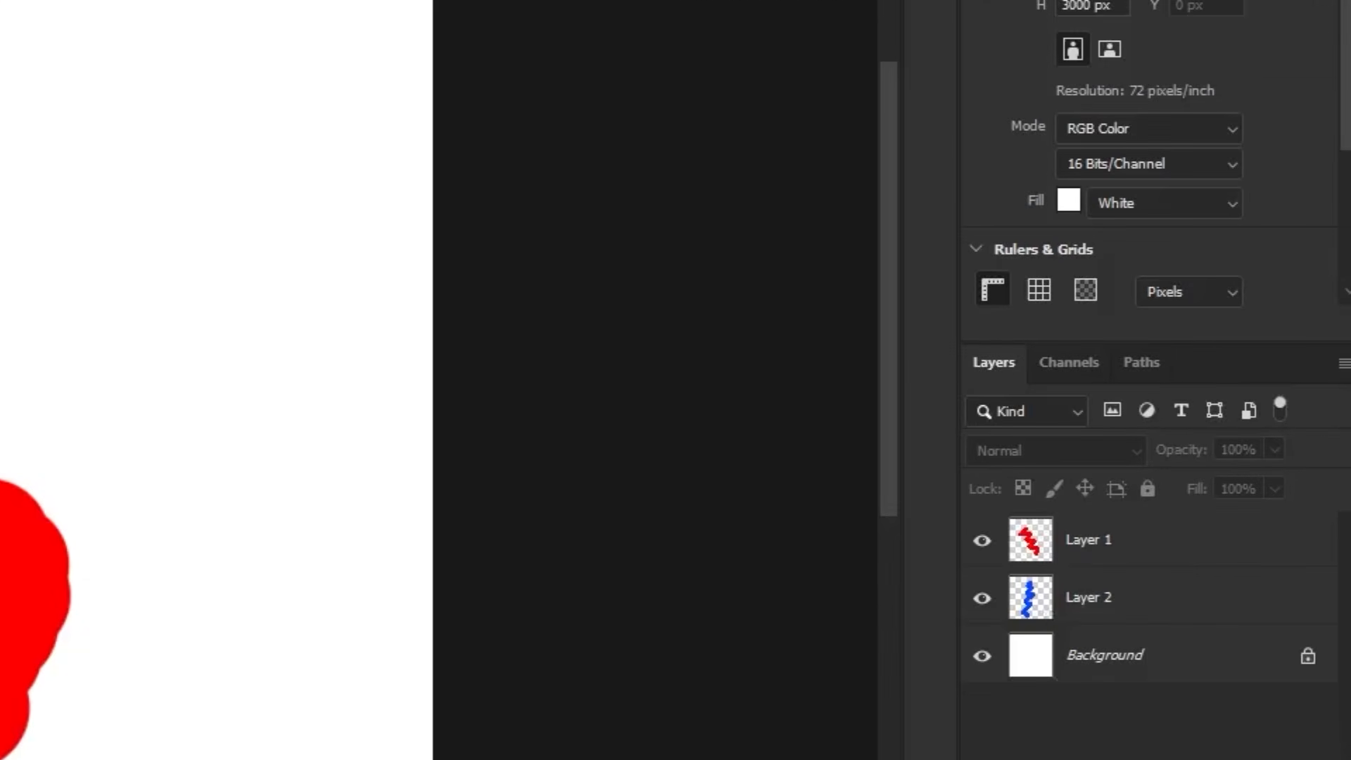
- Select Layer 2 with the blue stroke and place it above Layer 1 in the layer stack
key(alt+[)
key(alt+[)
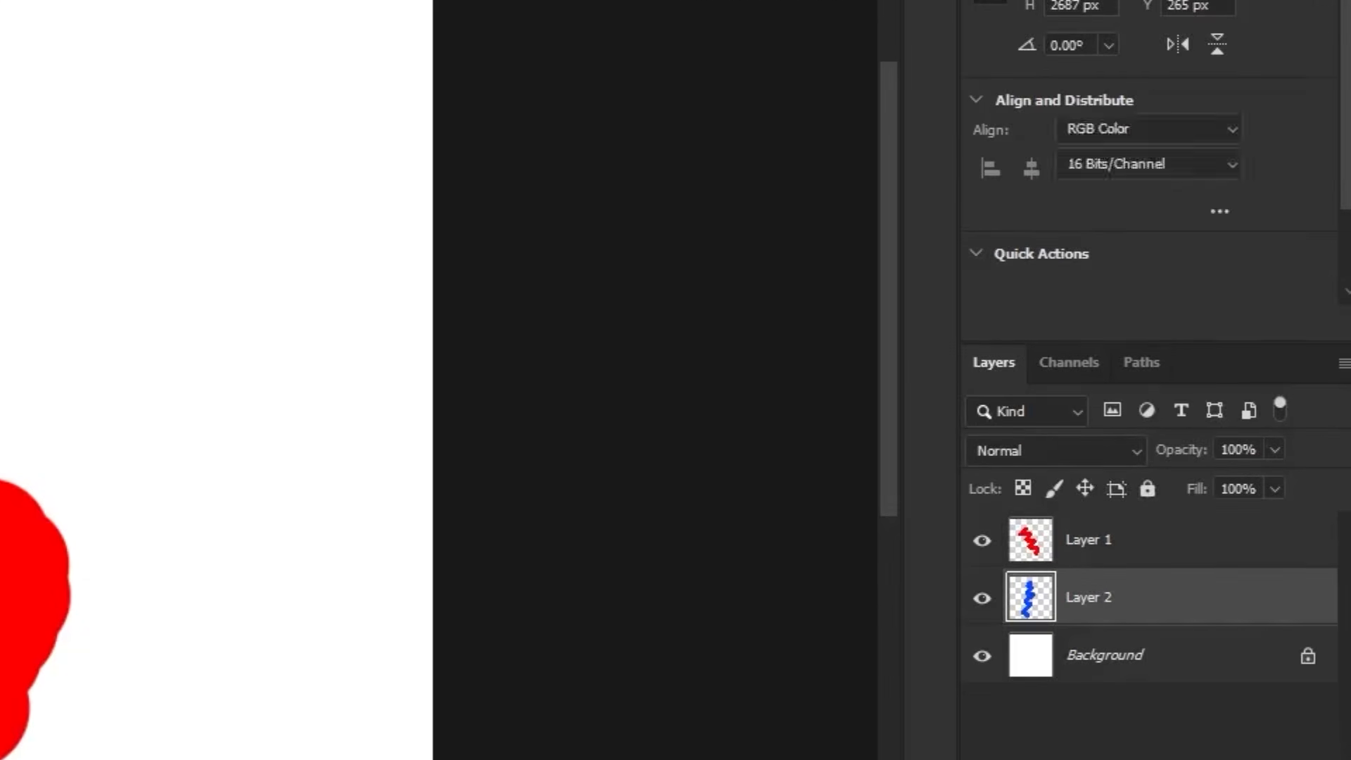
click(676, 211)
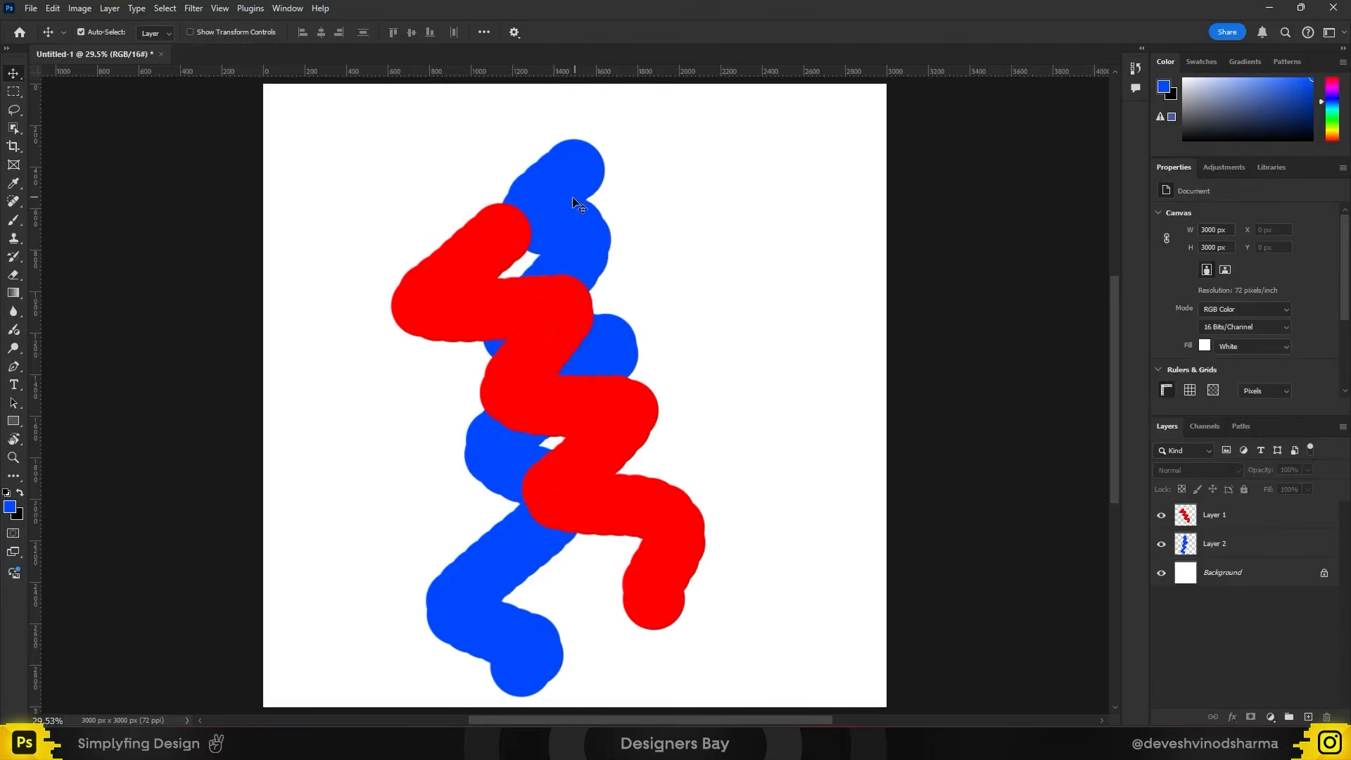
click(1270, 551)
drag(1269, 552, 1267, 506)
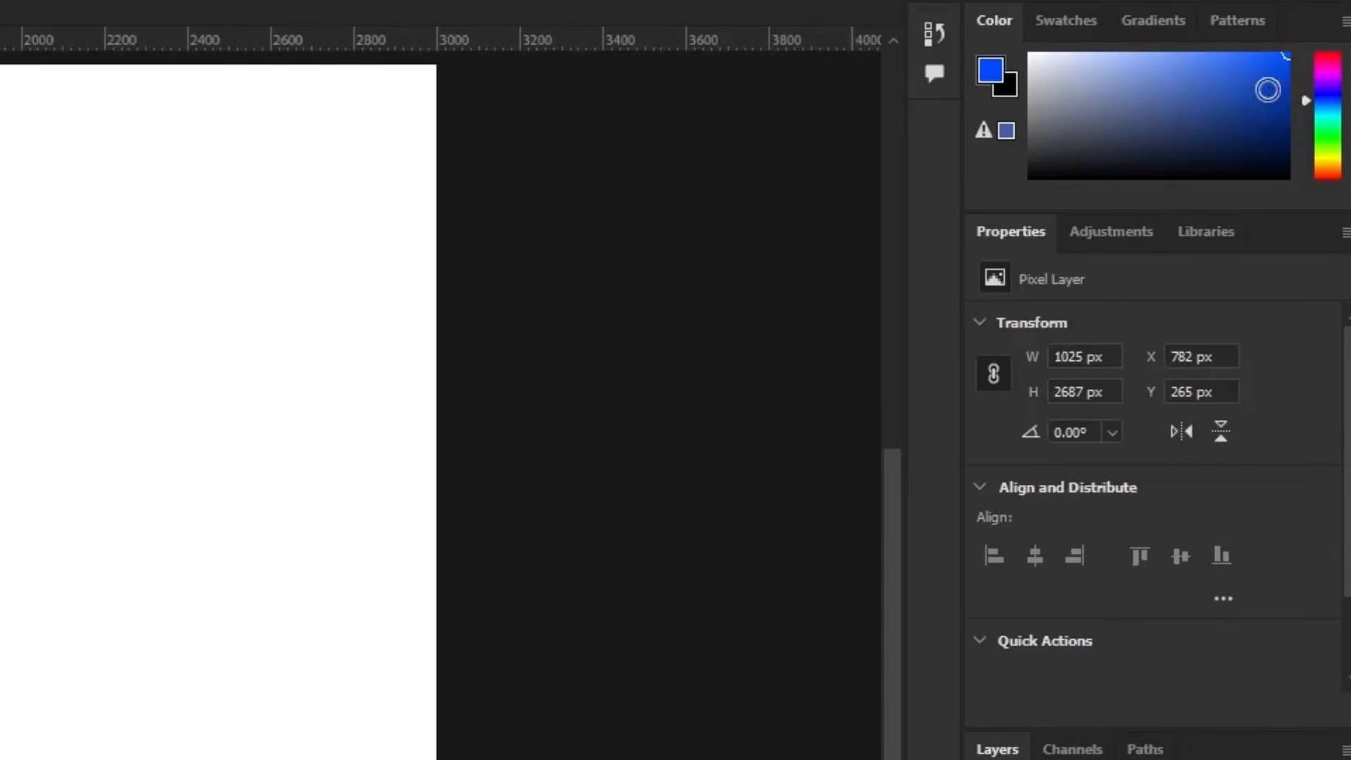
- Change the foreground color to dark navy and paint a thick zigzag beside the blue stroke on Layer 2
mouse_move(1289, 76)
mouse_down()
mouse_move(1295, 102)
mouse_move(1320, 84)
mouse_move(1222, 155)
mouse_up()
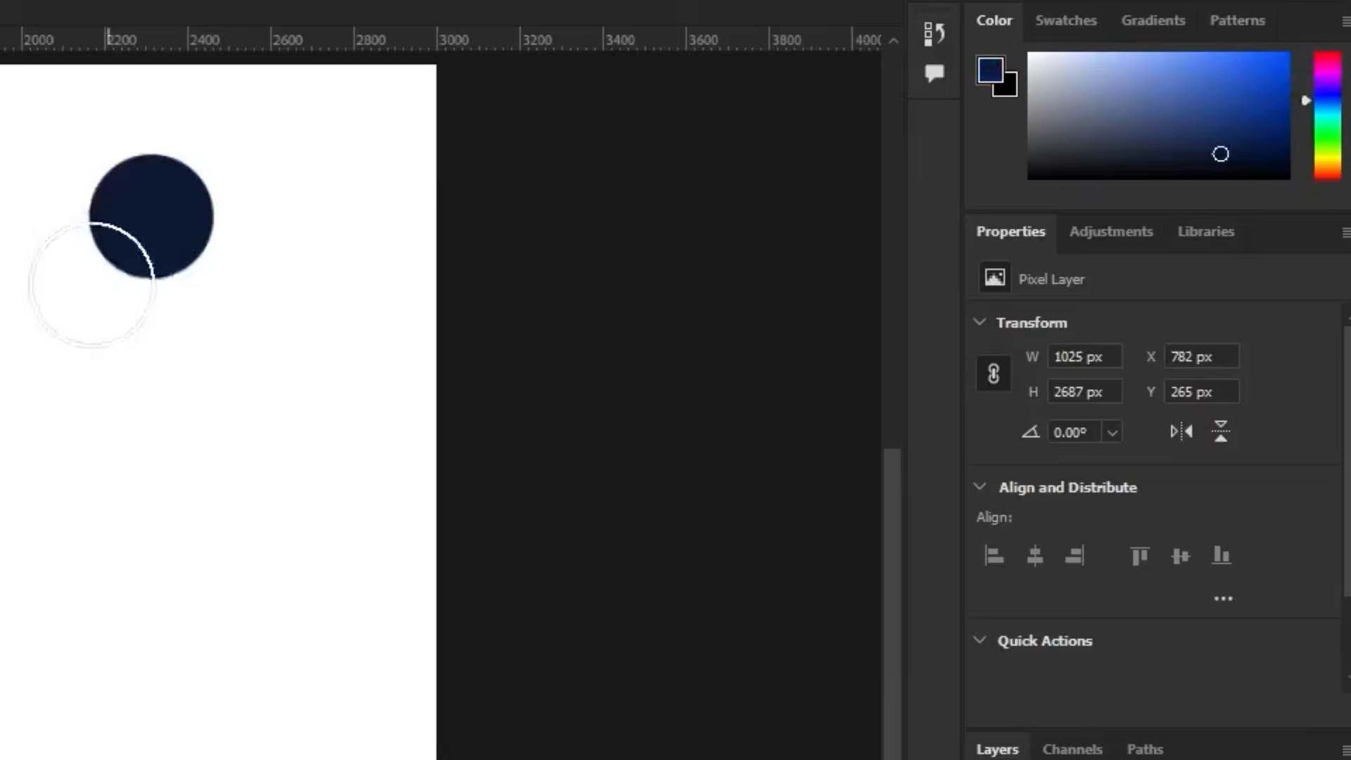
drag(172, 223, 247, 672)
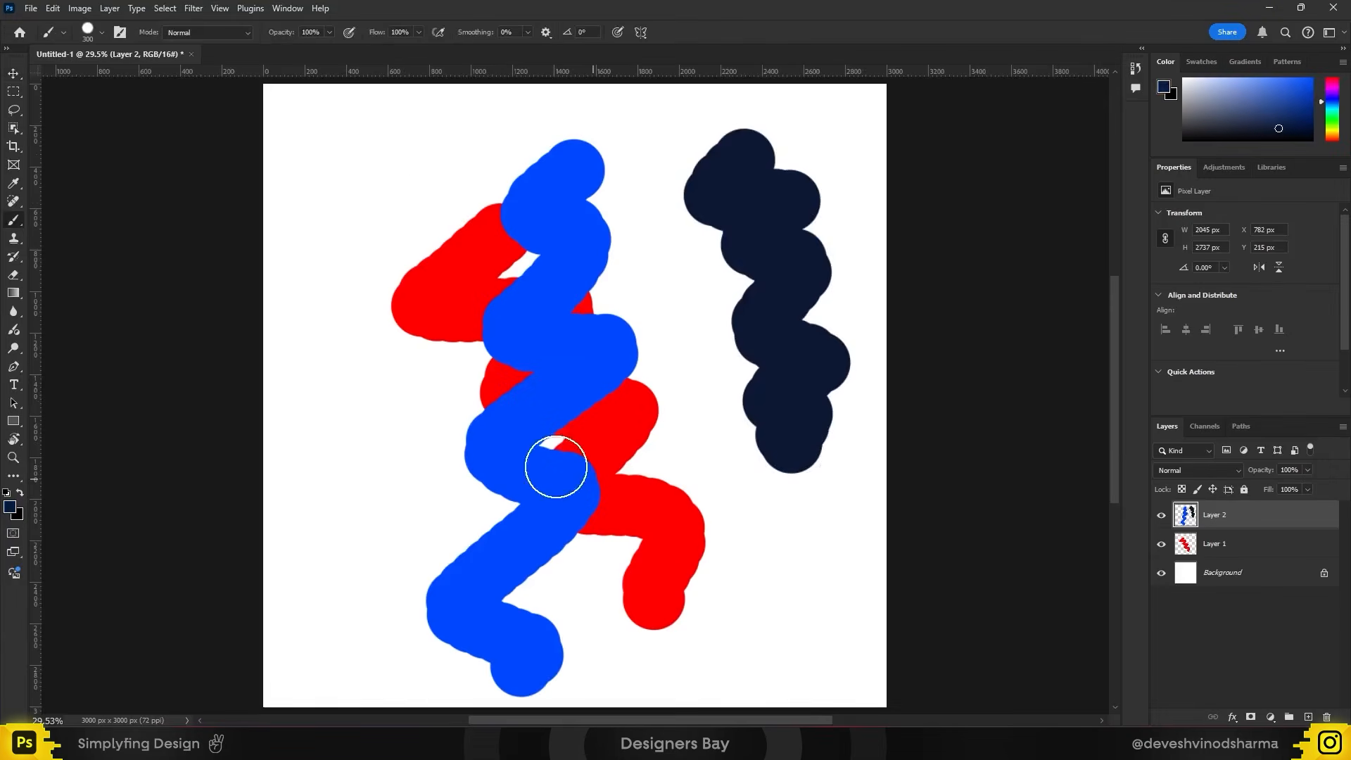
click(13, 73)
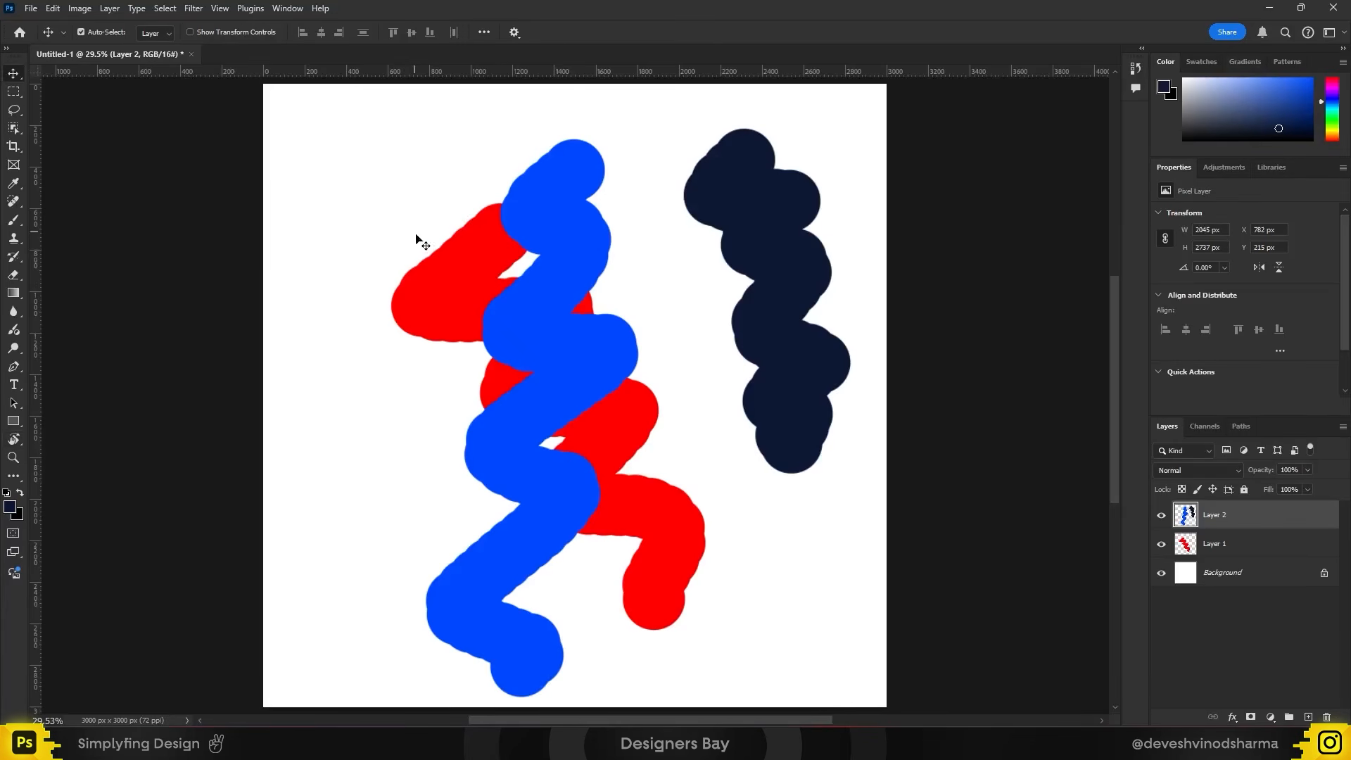
- Undock the toolbar and the Color, Gradients, Swatches and Adjustments panels so they float over the workspace
drag(14, 50, 327, 164)
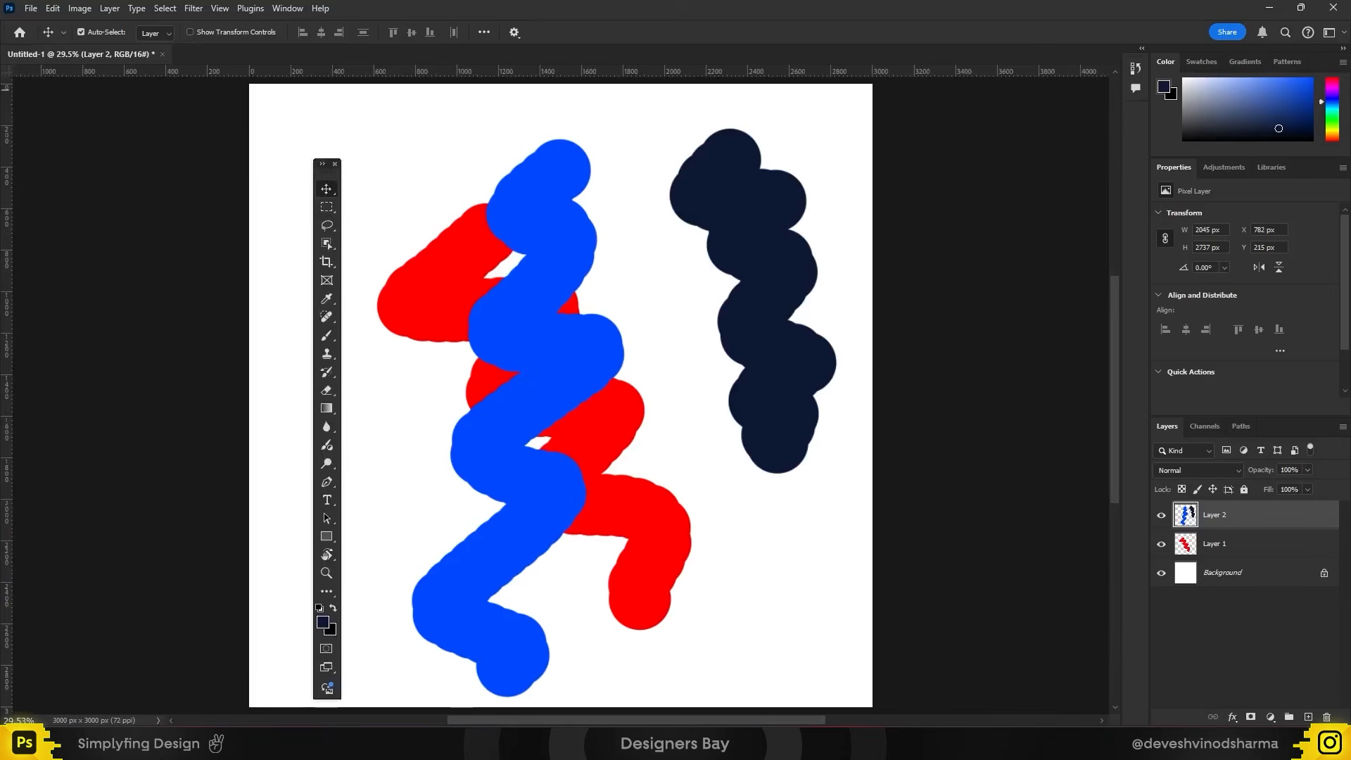
drag(1168, 57, 570, 208)
drag(1205, 61, 804, 318)
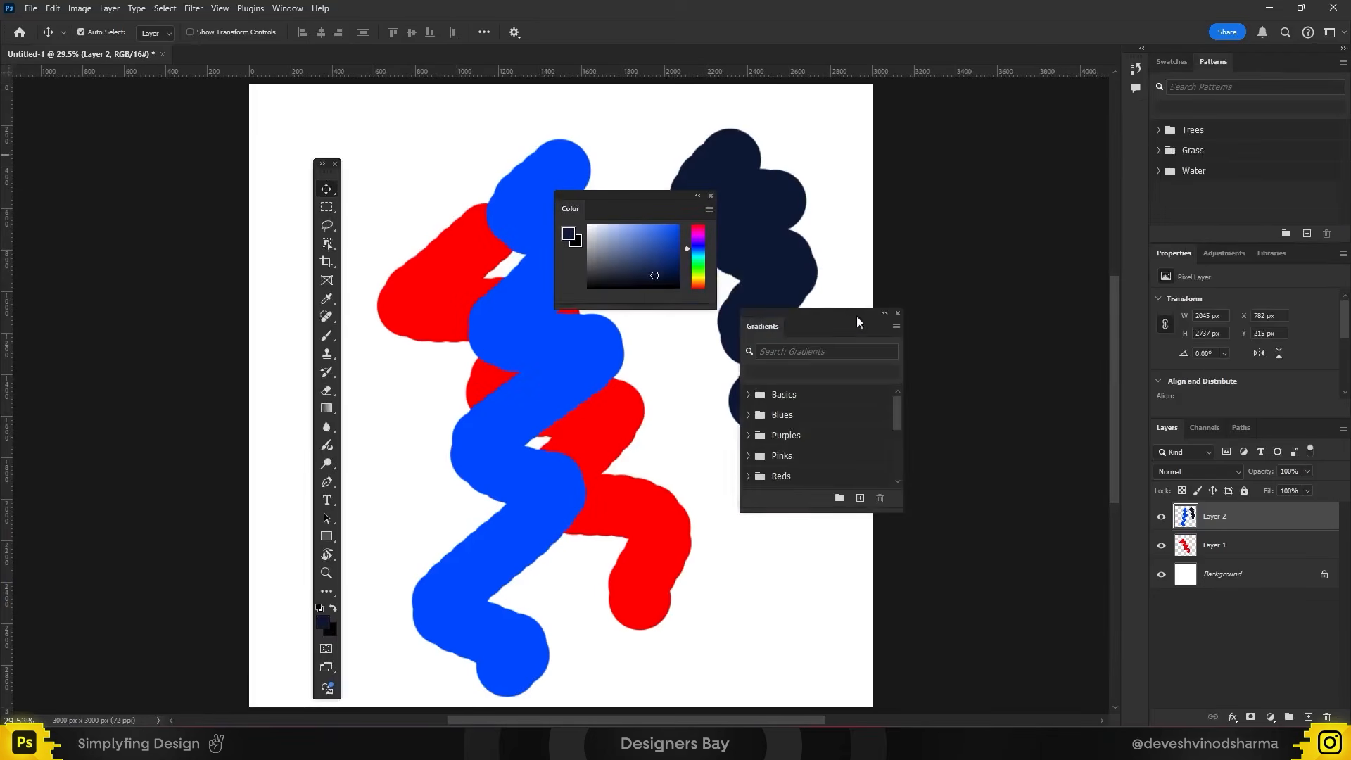
drag(1179, 59, 380, 158)
drag(635, 208, 757, 183)
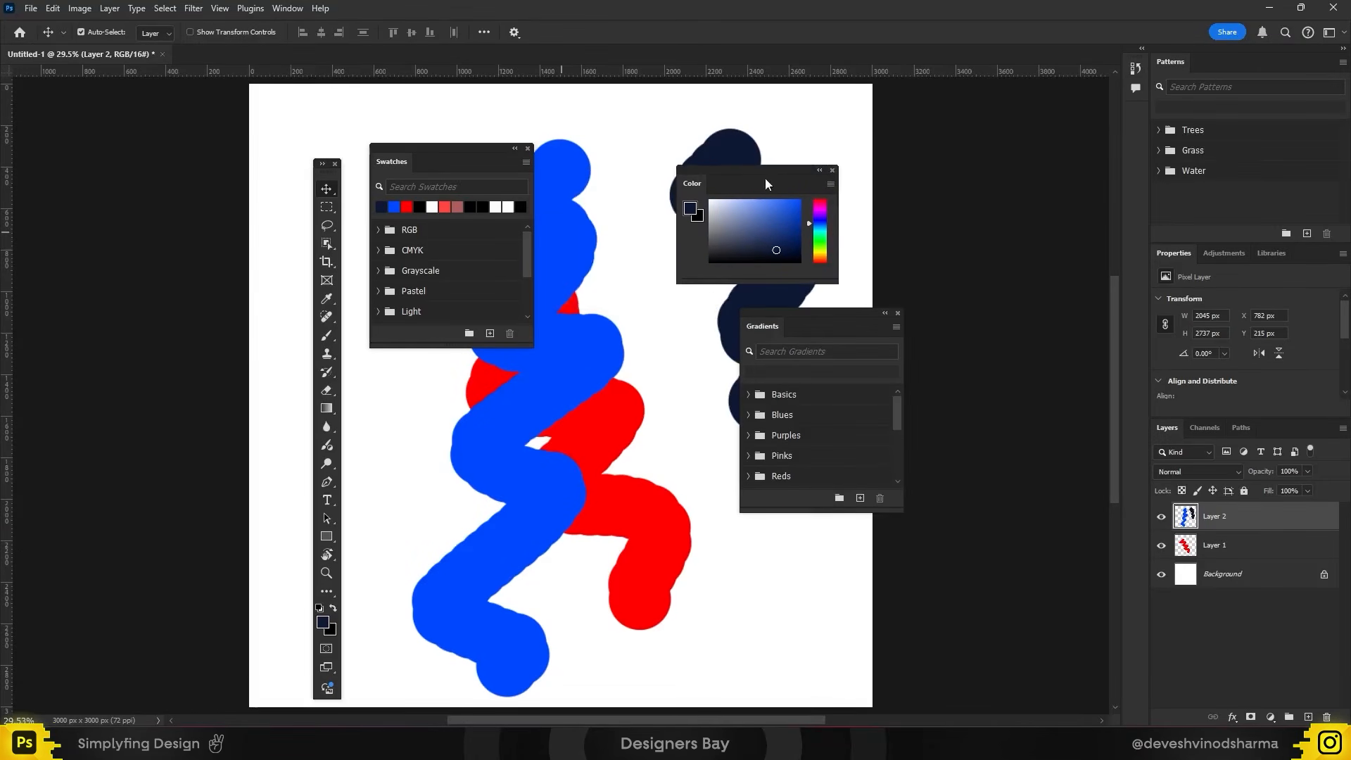
drag(1223, 252, 956, 138)
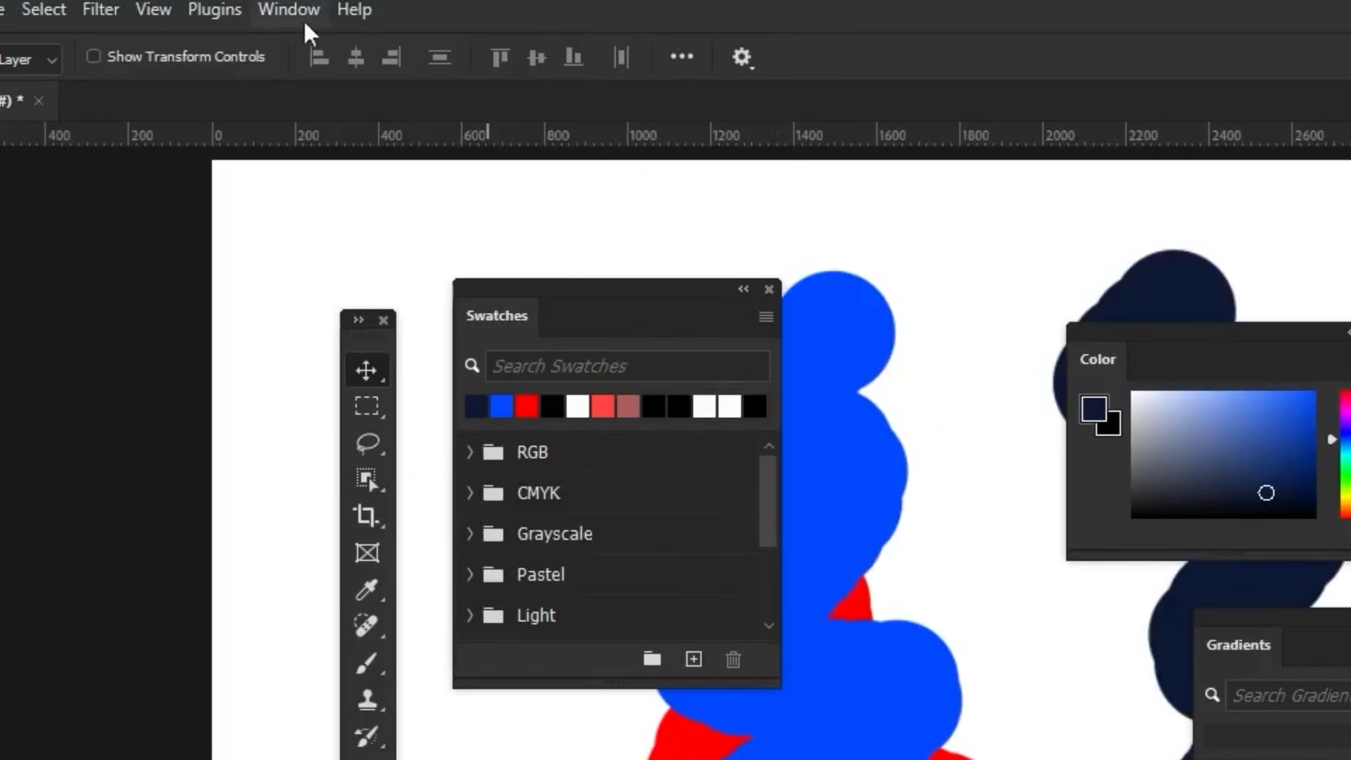
- Reset the Essentials workspace to its default panel layout
click(289, 10)
mouse_move(321, 78)
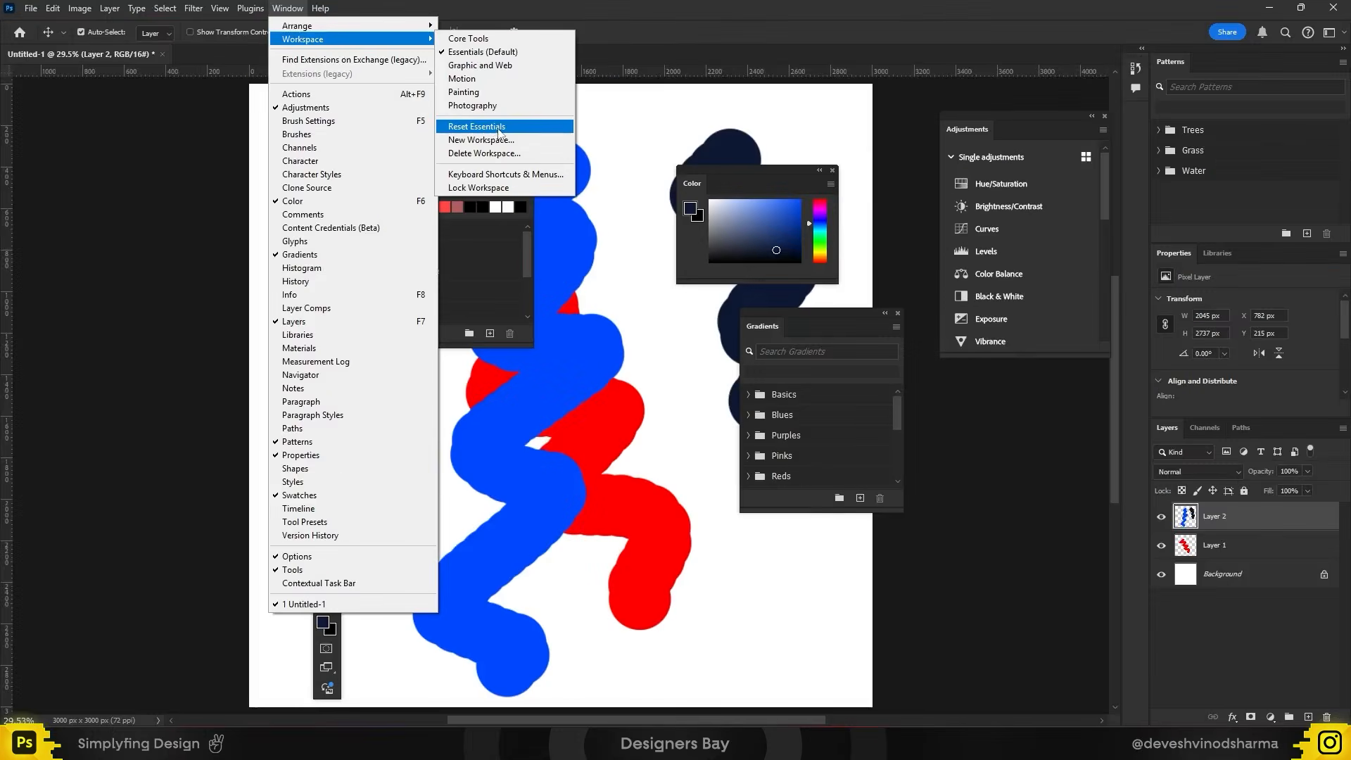
click(500, 132)
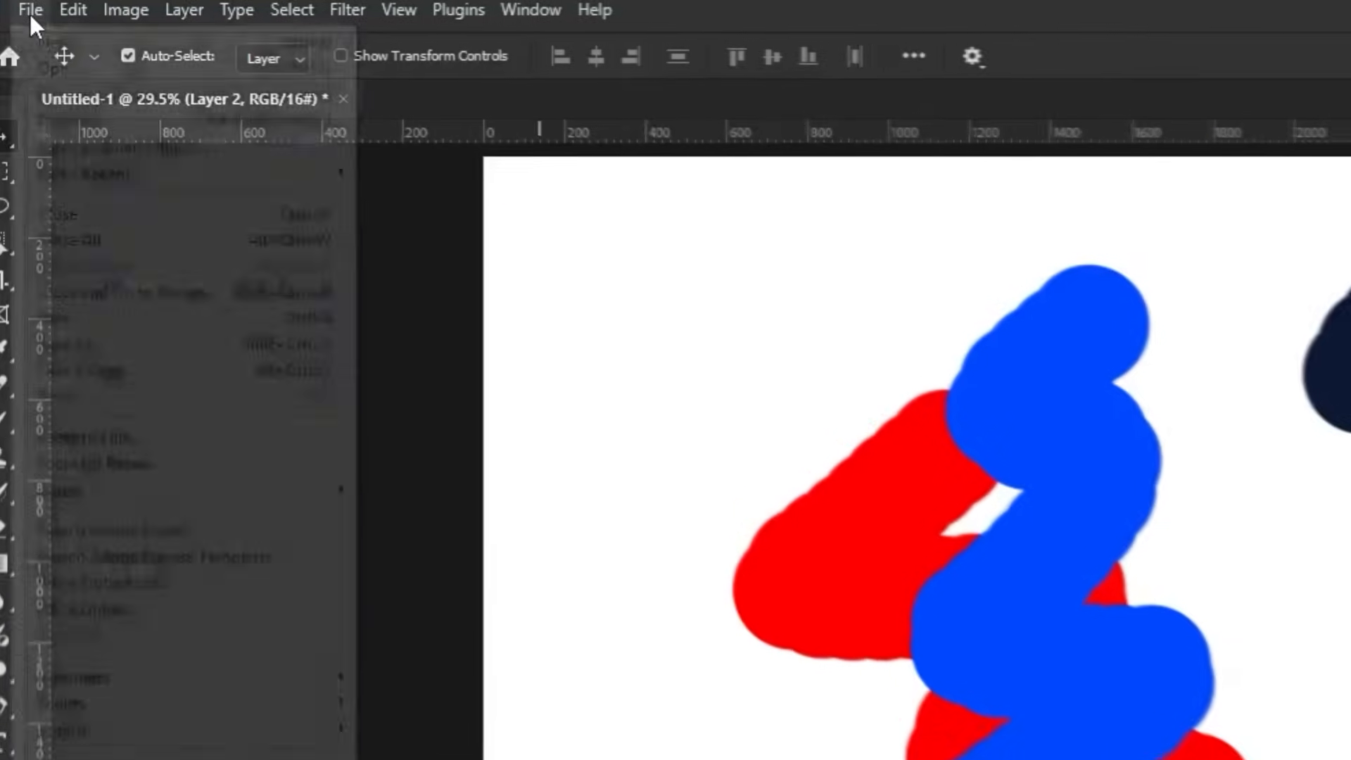
- Start a new document and reposition its setup dialog
click(31, 9)
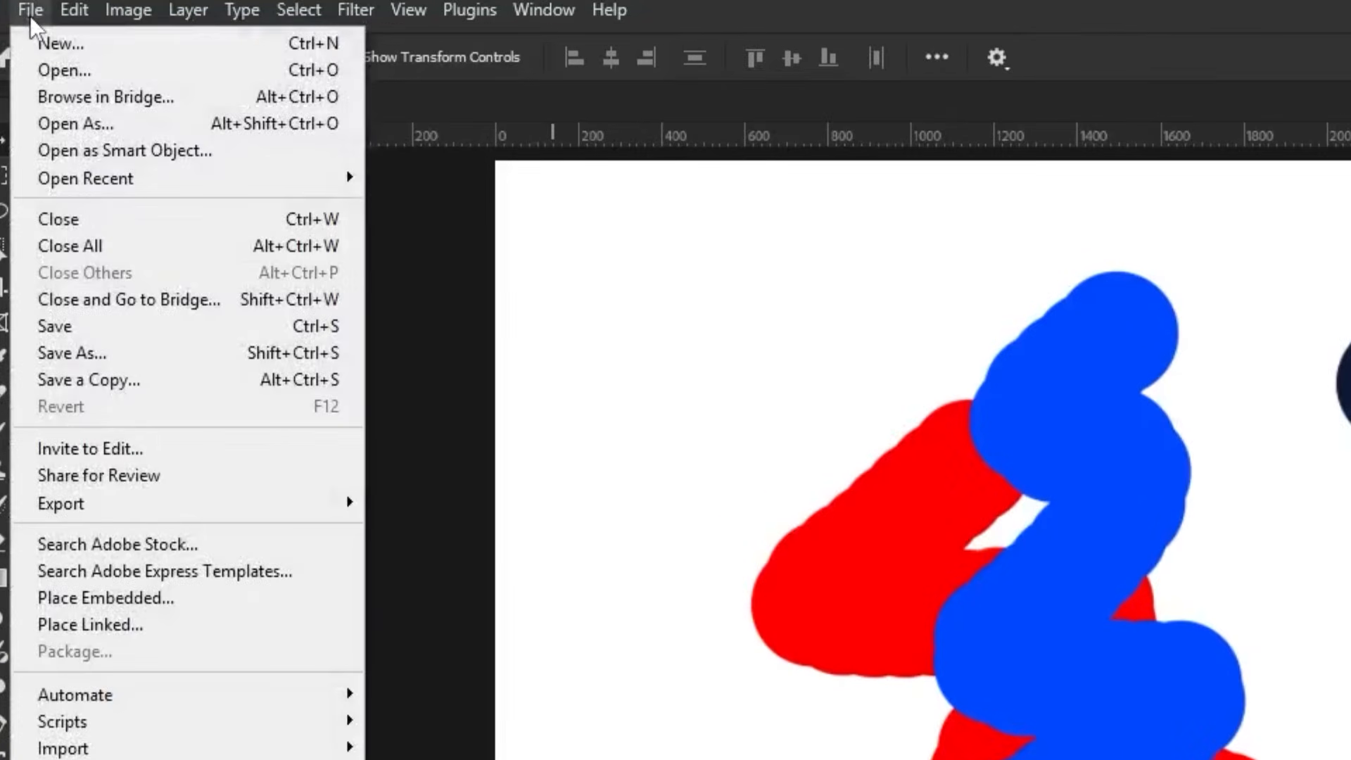
click(70, 51)
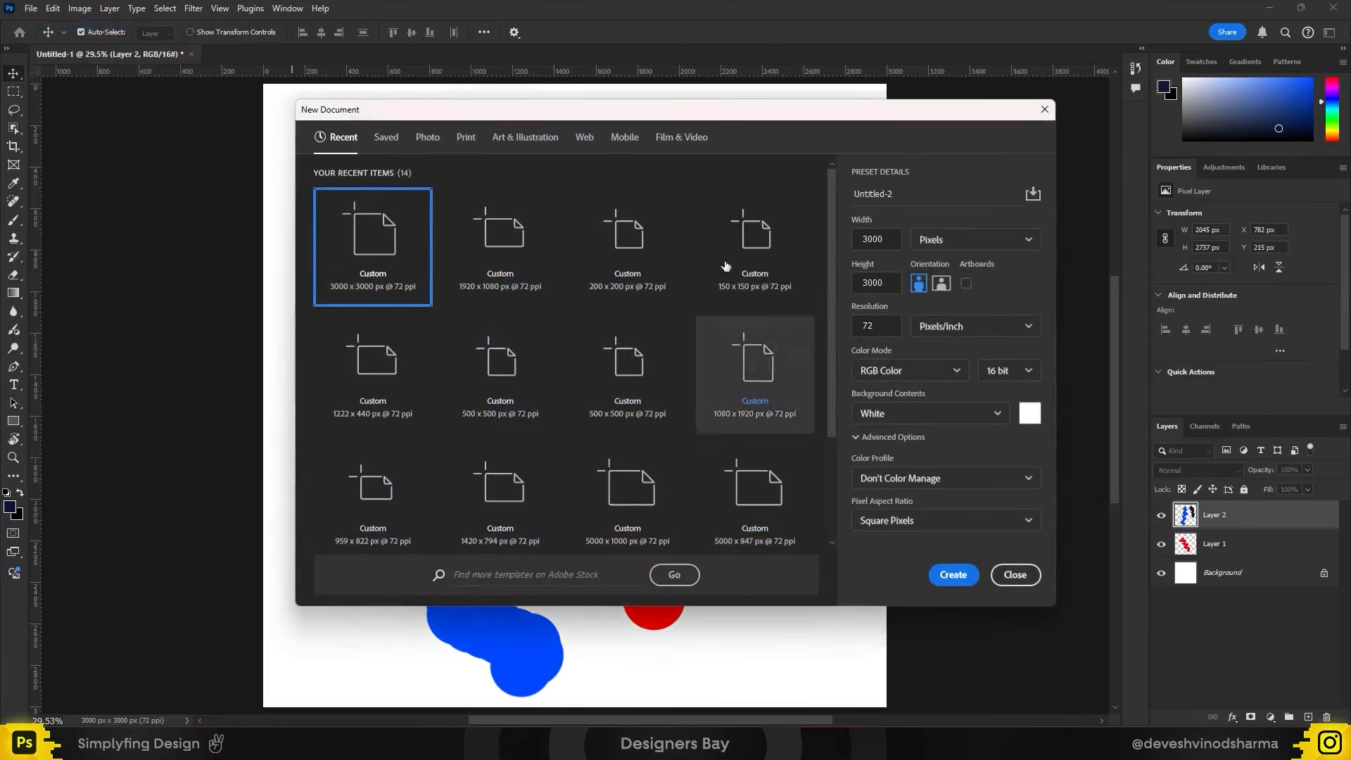
drag(765, 118, 717, 121)
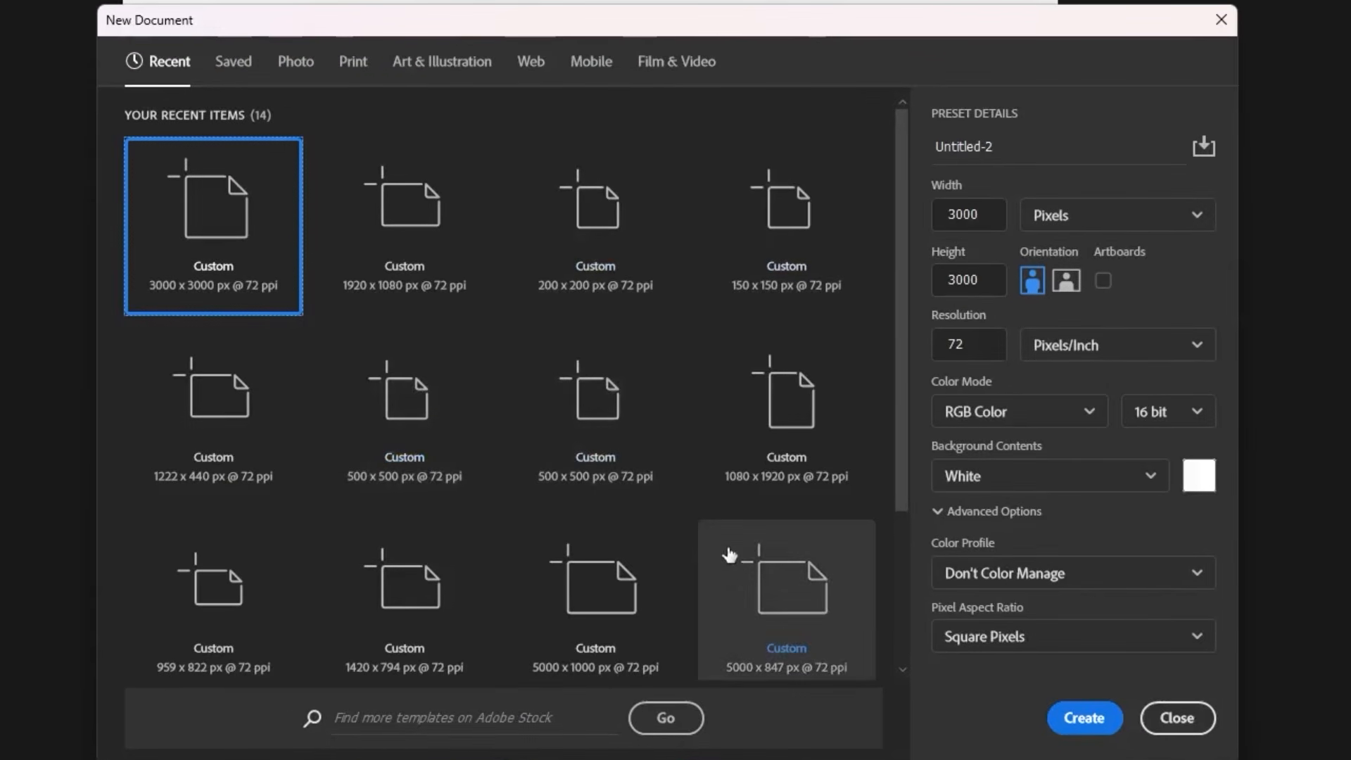
- Examine the recent document sizes, the Photo presets and the full set of Print presets
scroll(612, 478, down, 3)
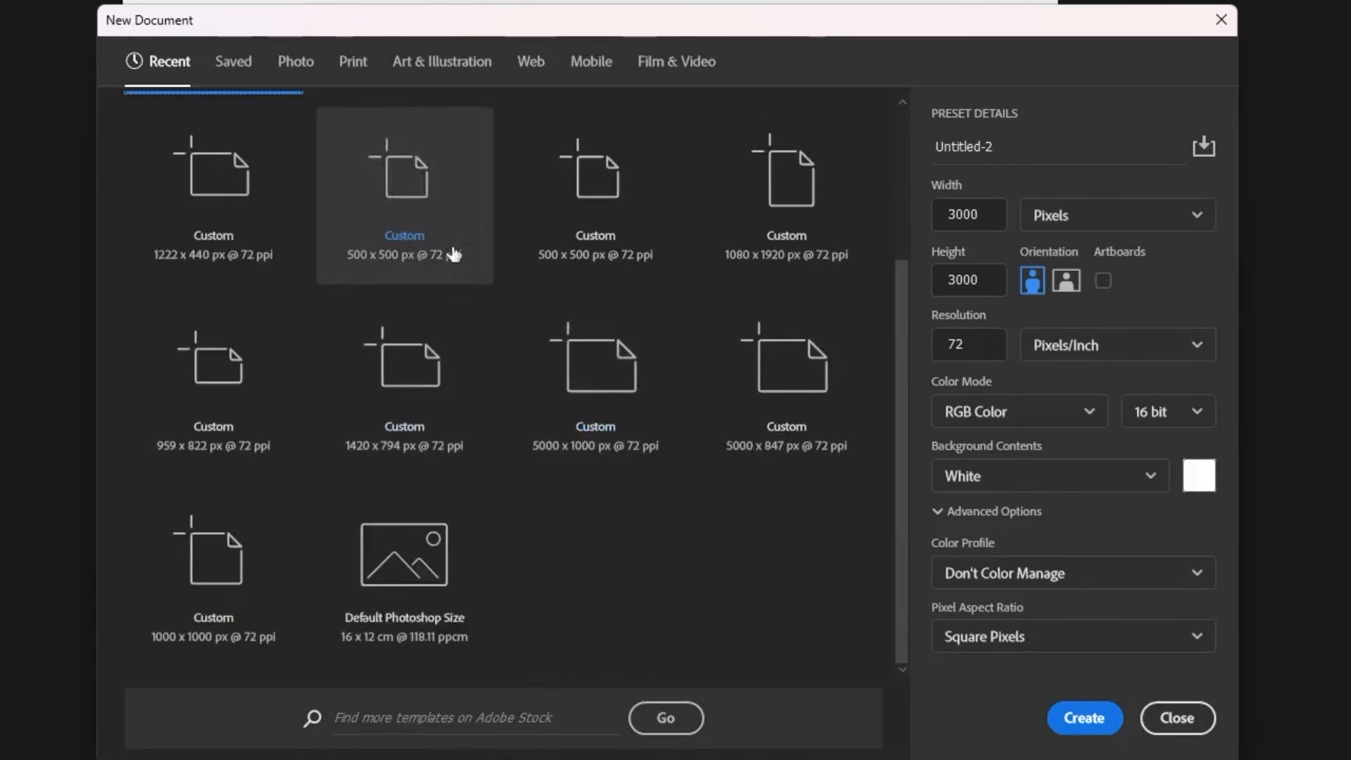
scroll(464, 264, up, 3)
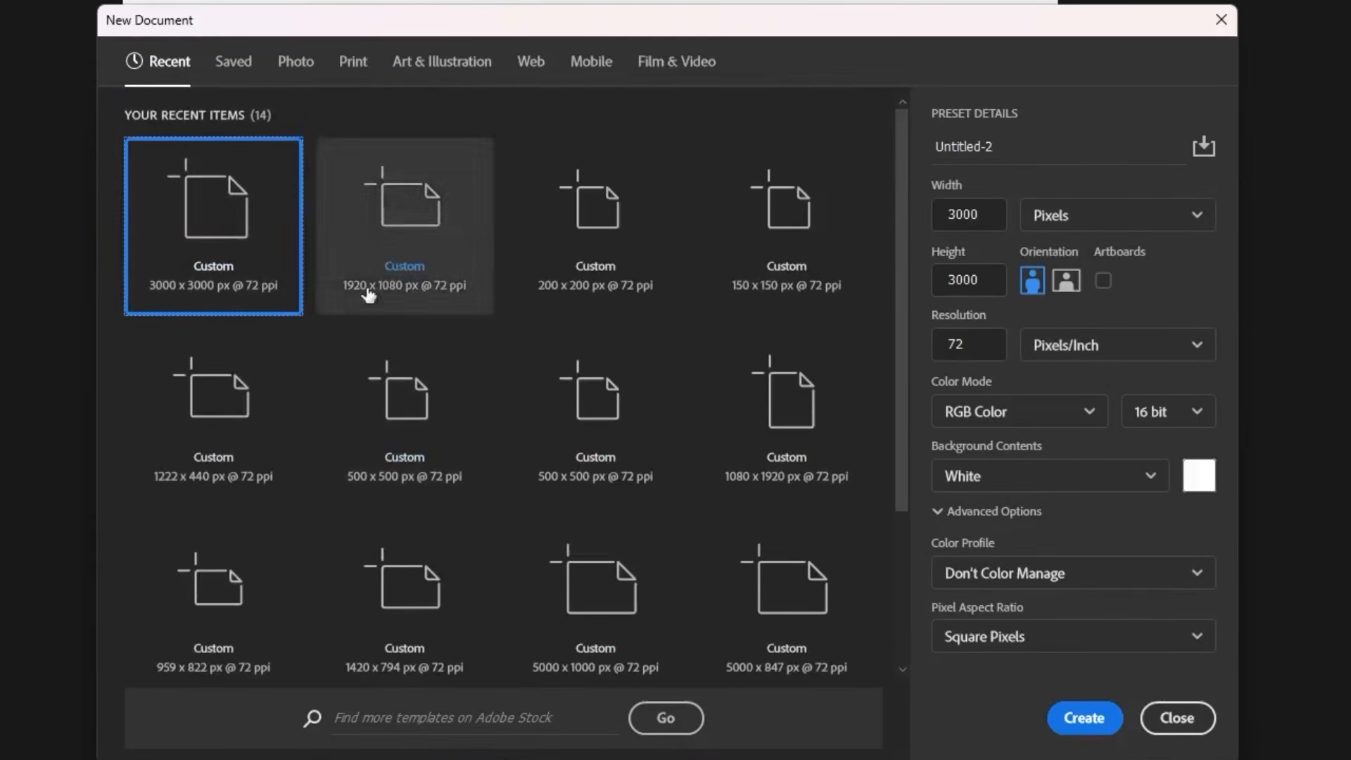
click(295, 67)
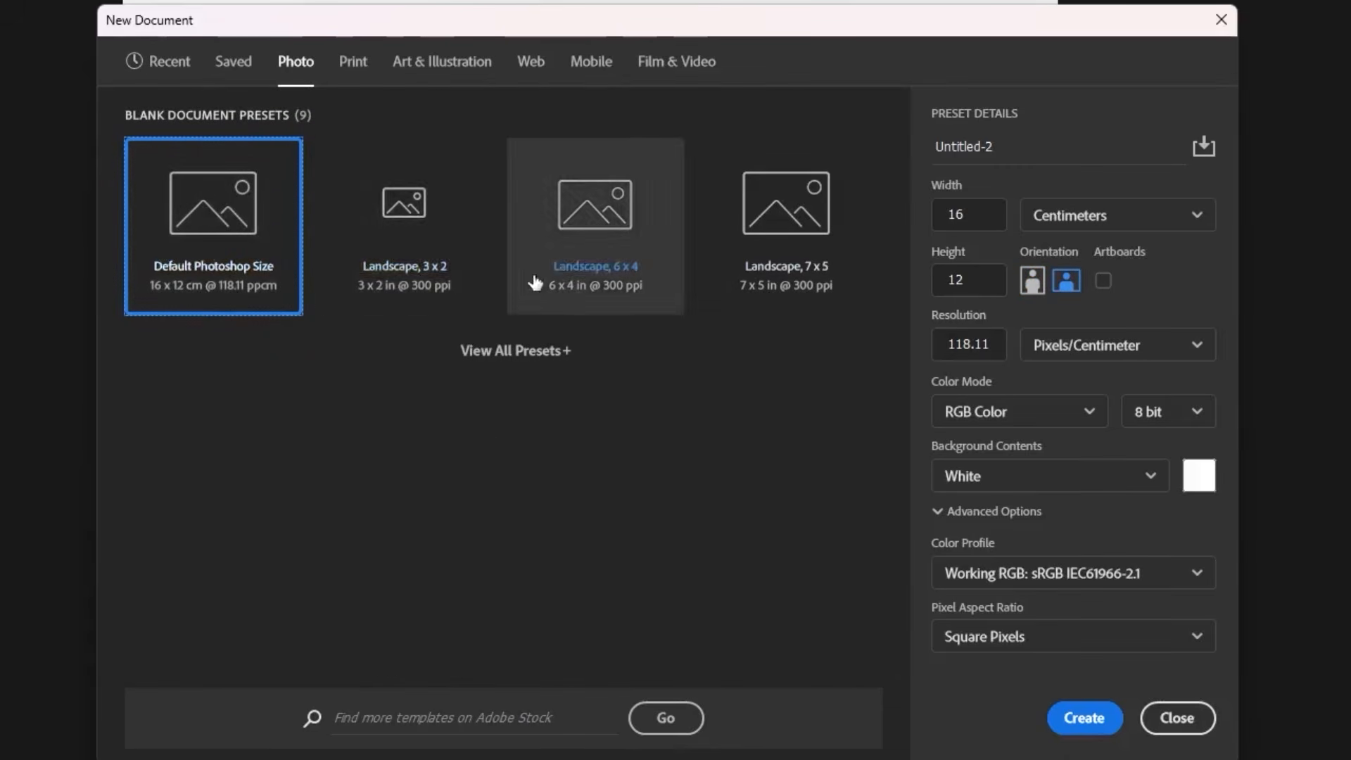
click(353, 62)
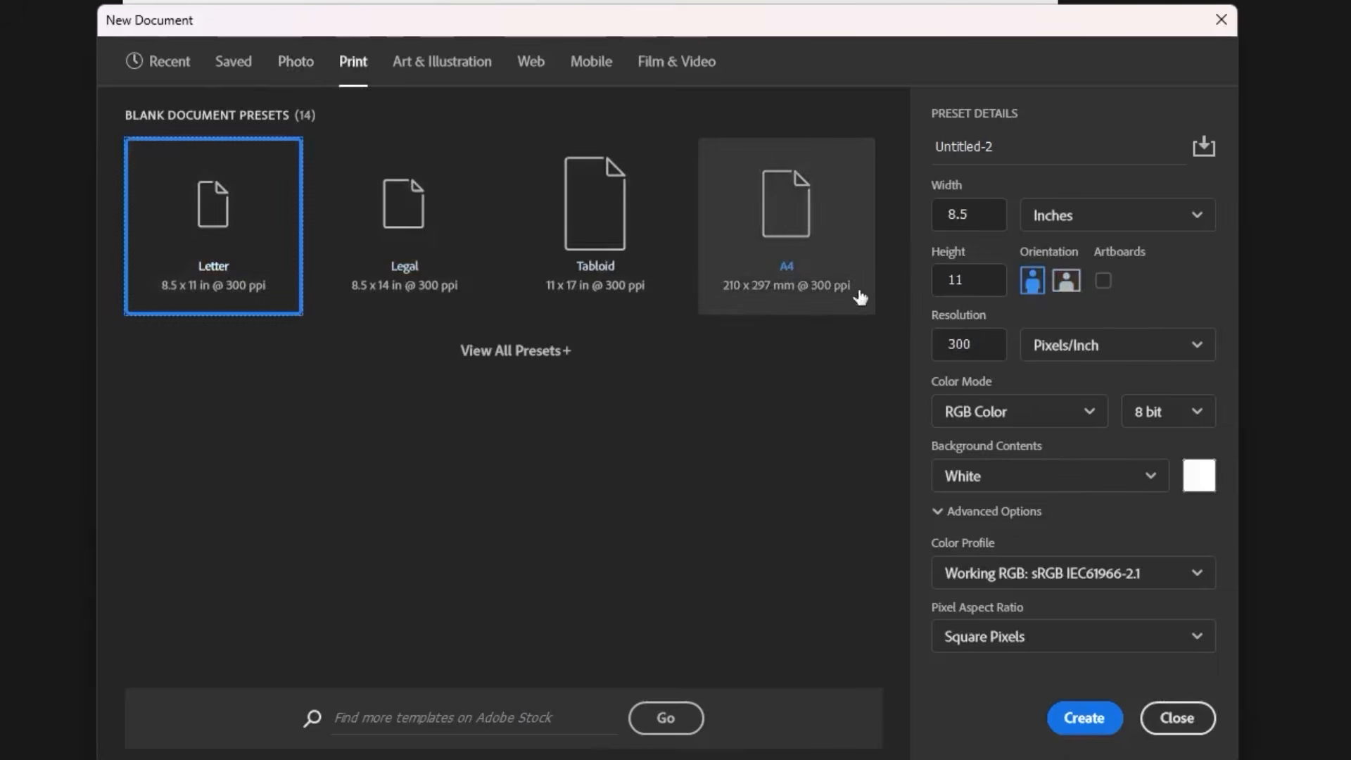
click(484, 351)
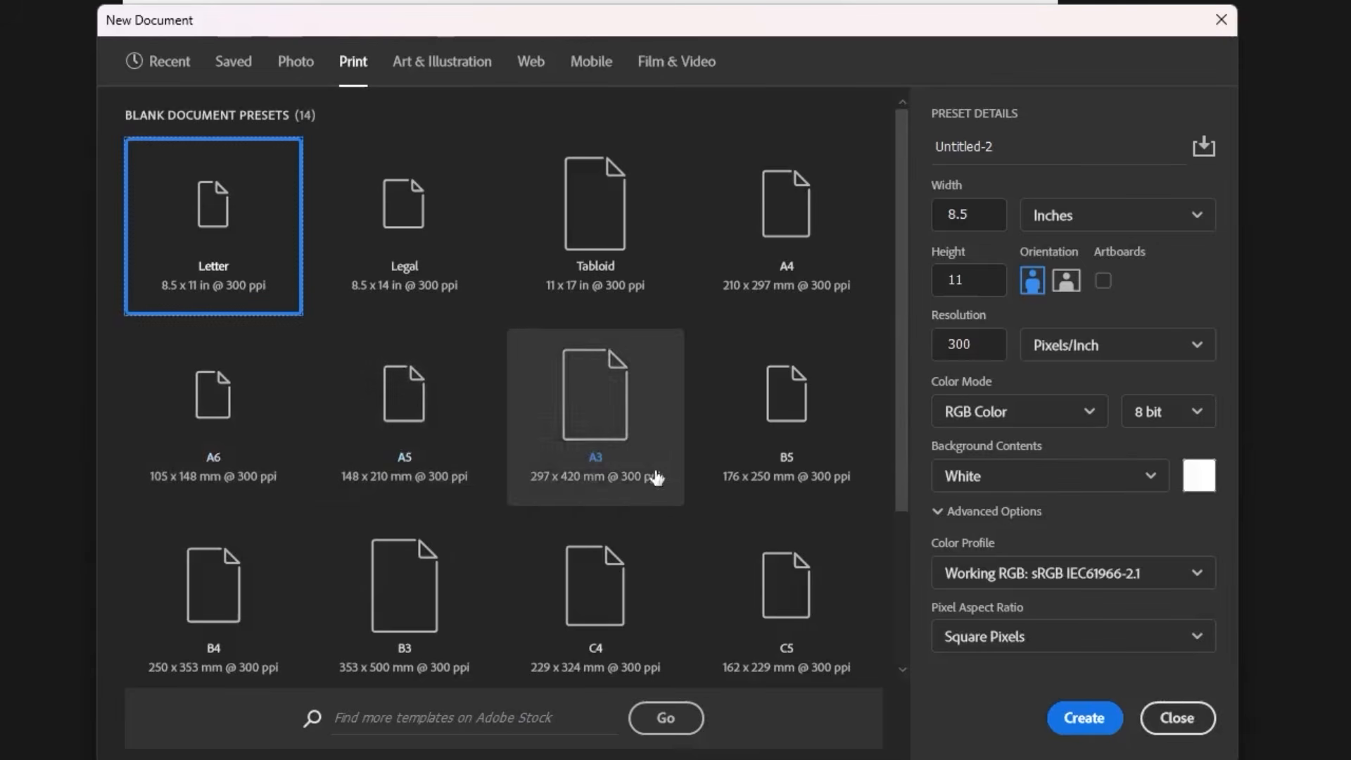
- Choose the Art & Illustration preset category and name the new document asdf
click(456, 70)
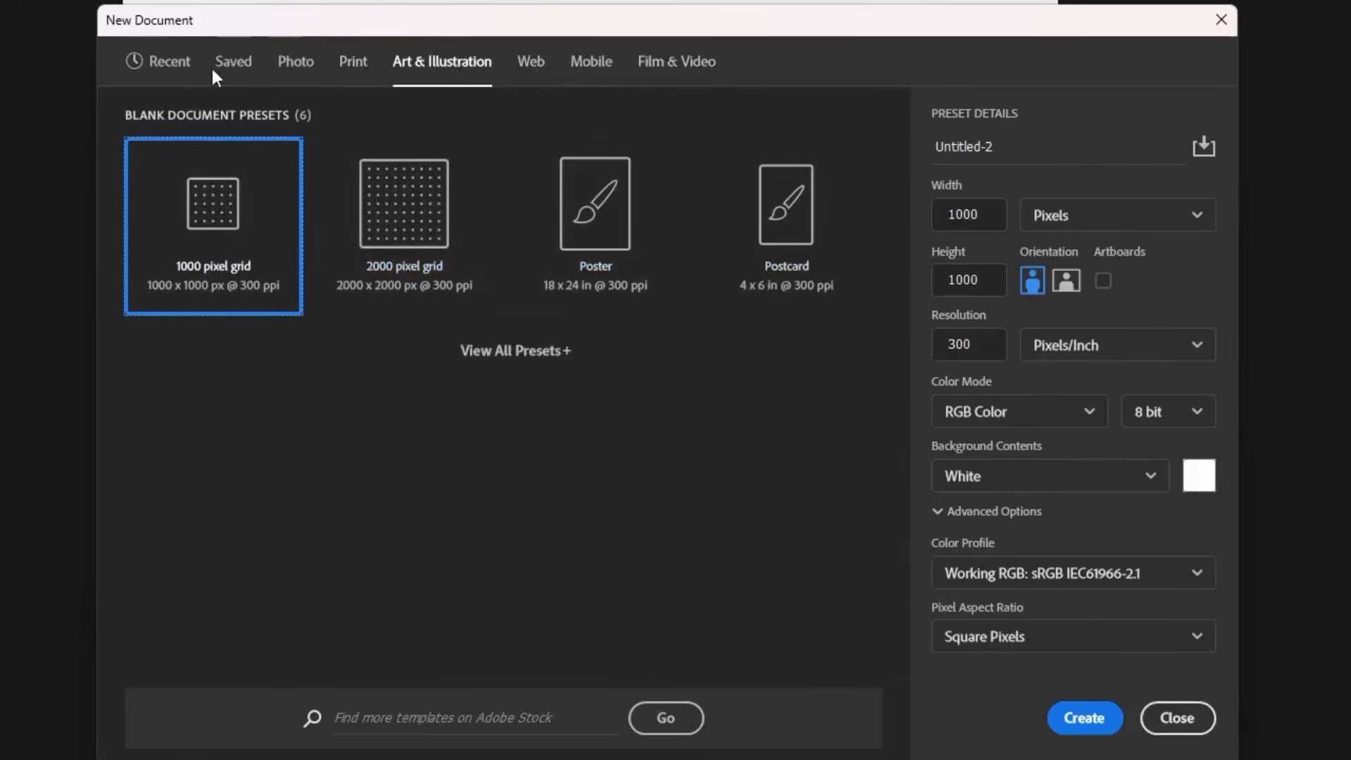
click(1020, 140)
key(ctrl+a)
text(asdf)
- Set the document size to 2000 by 1500 pixels and create it
click(985, 215)
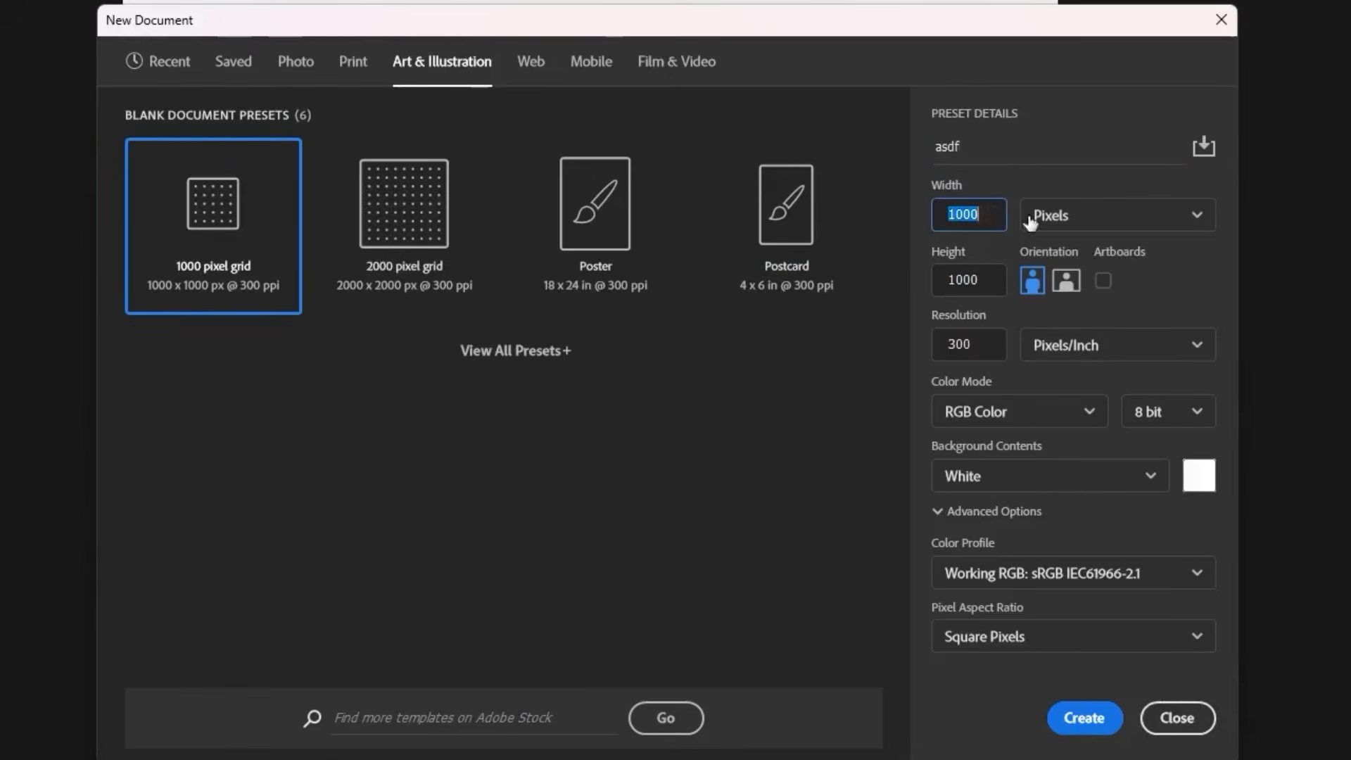
click(1078, 215)
click(1089, 215)
click(1055, 214)
click(1077, 257)
click(971, 215)
text(2000)
key(Tab)
text(1500)
click(1080, 719)
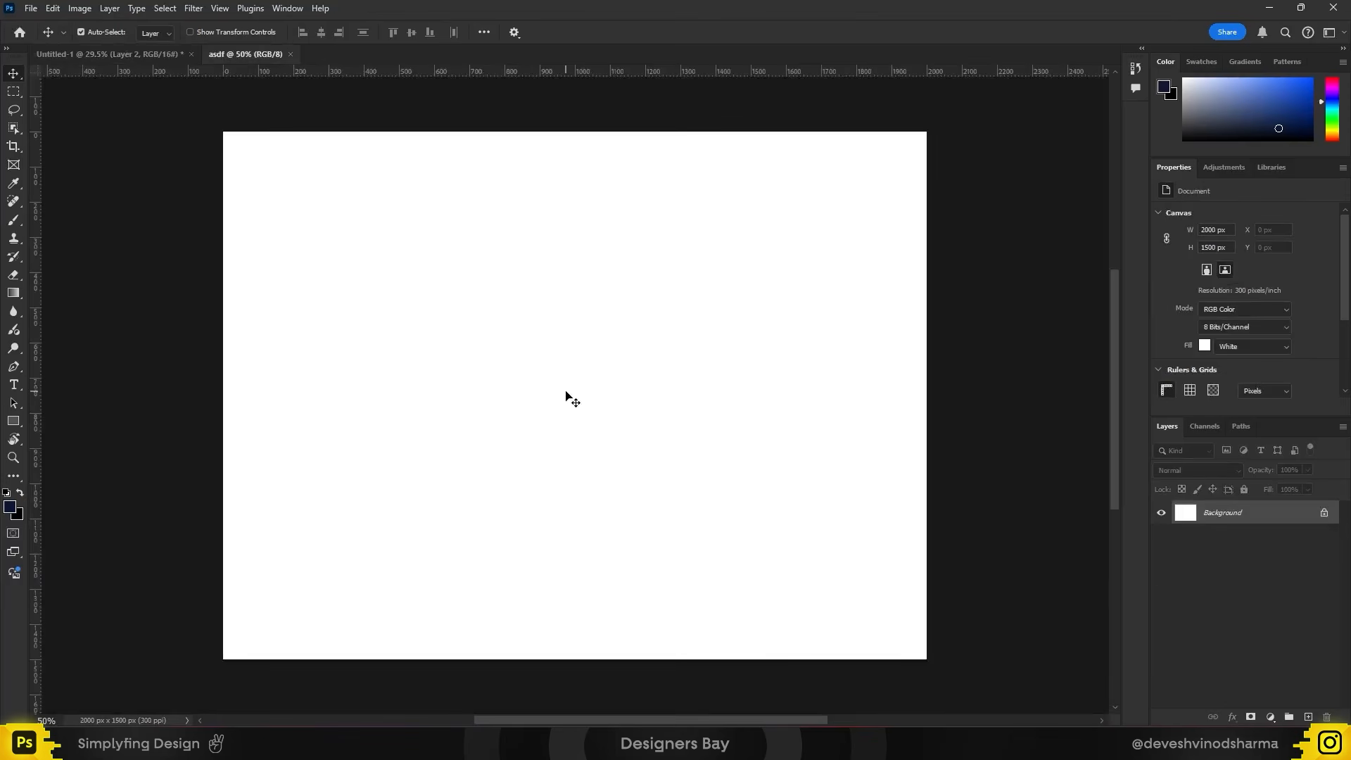
- Paint a thick dark navy zigzag diagonally from the canvas's upper left to its lower right, and return to the Move tool
click(12, 222)
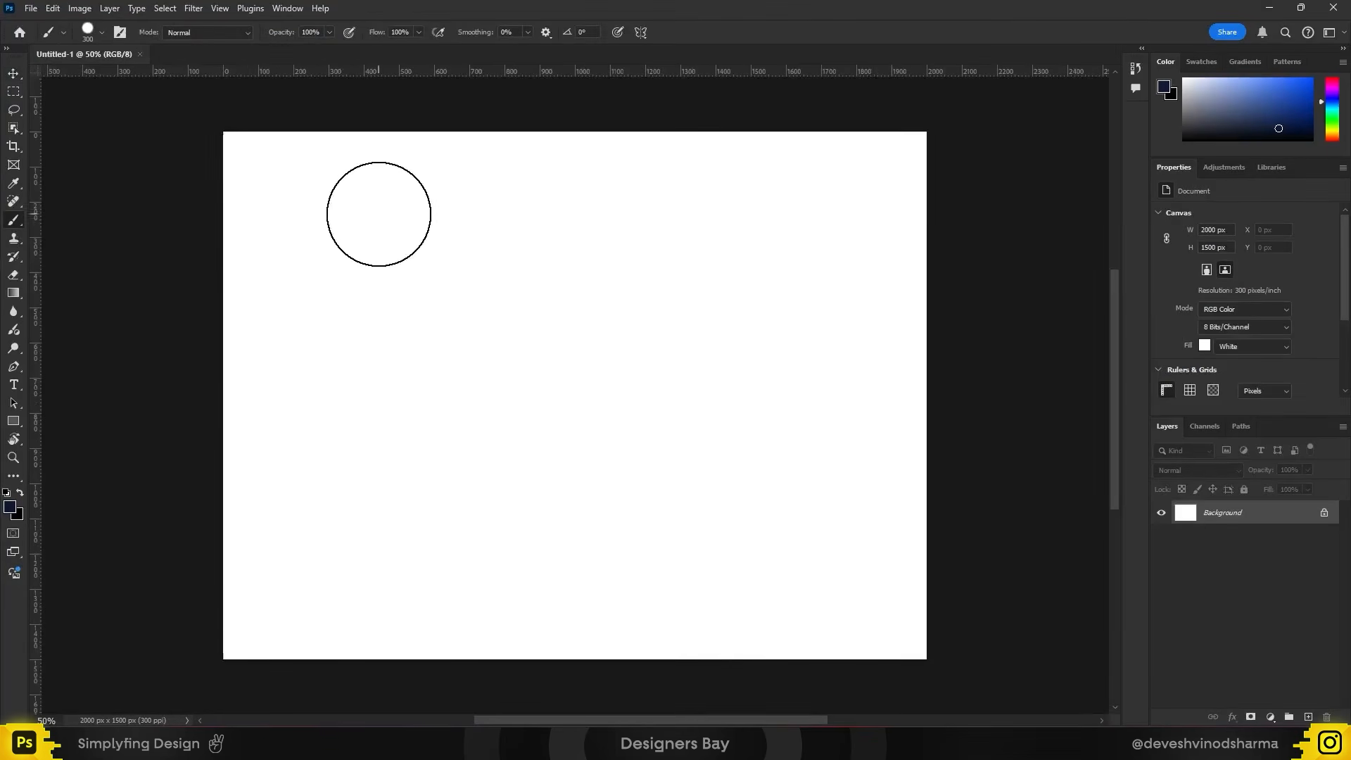
mouse_move(378, 208)
mouse_down()
mouse_move(453, 392)
mouse_move(721, 546)
mouse_move(842, 551)
mouse_up()
click(14, 77)
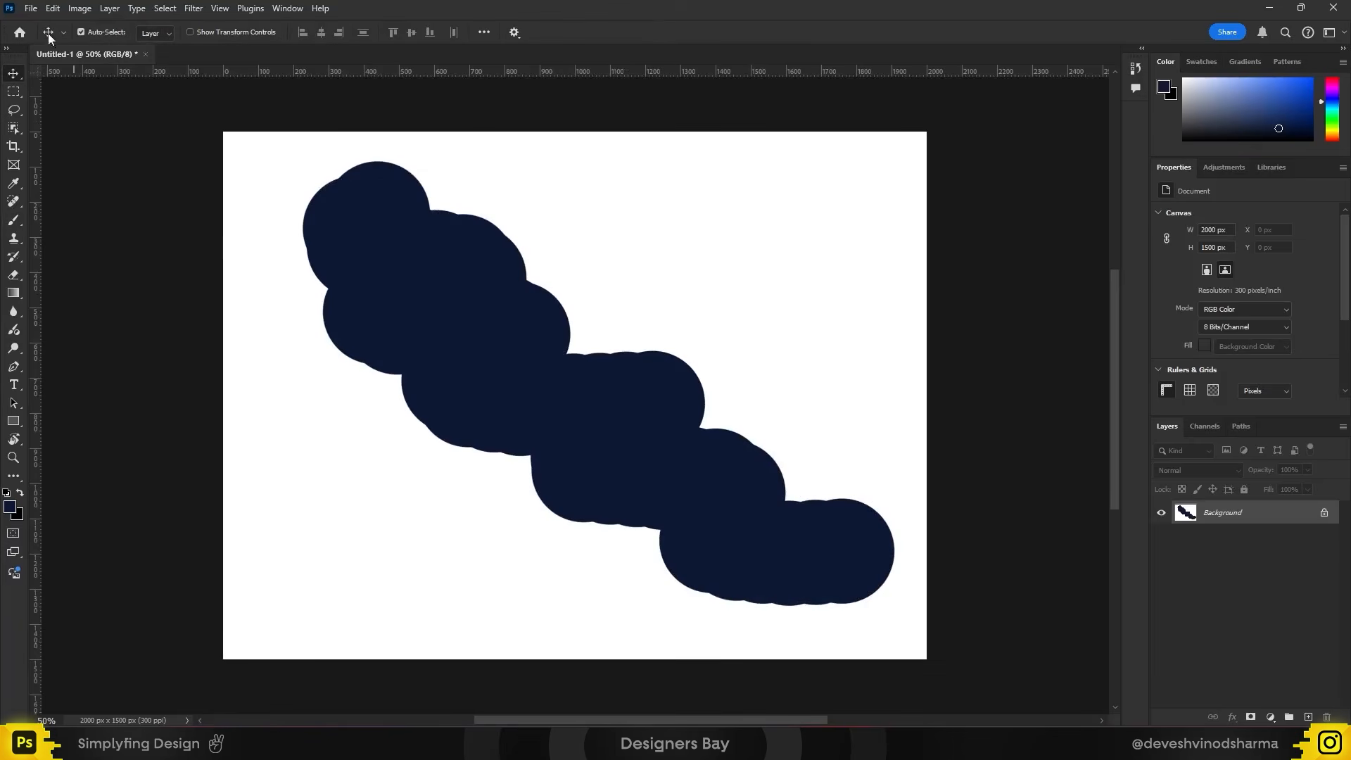
- Save the document as a Photoshop file named myfiel1 in the Downloads > file folder
click(31, 7)
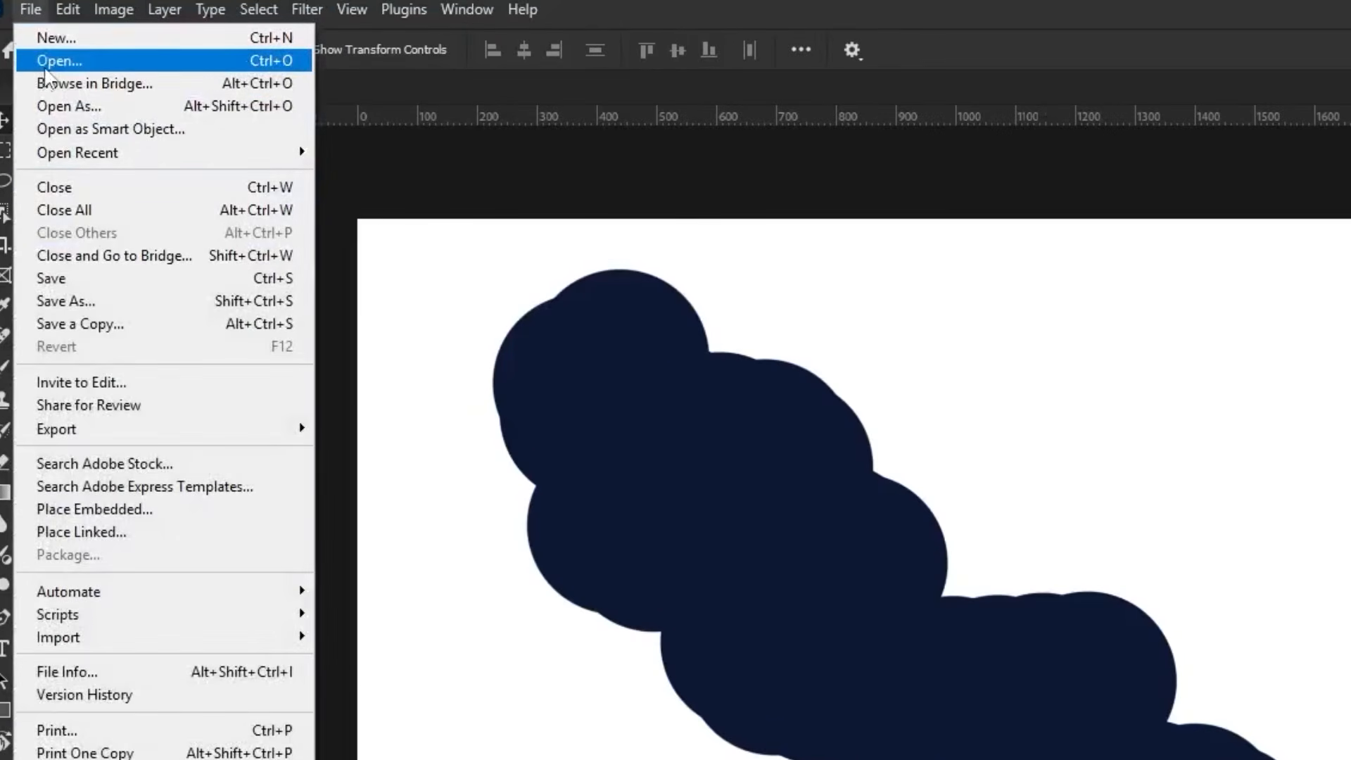
click(85, 280)
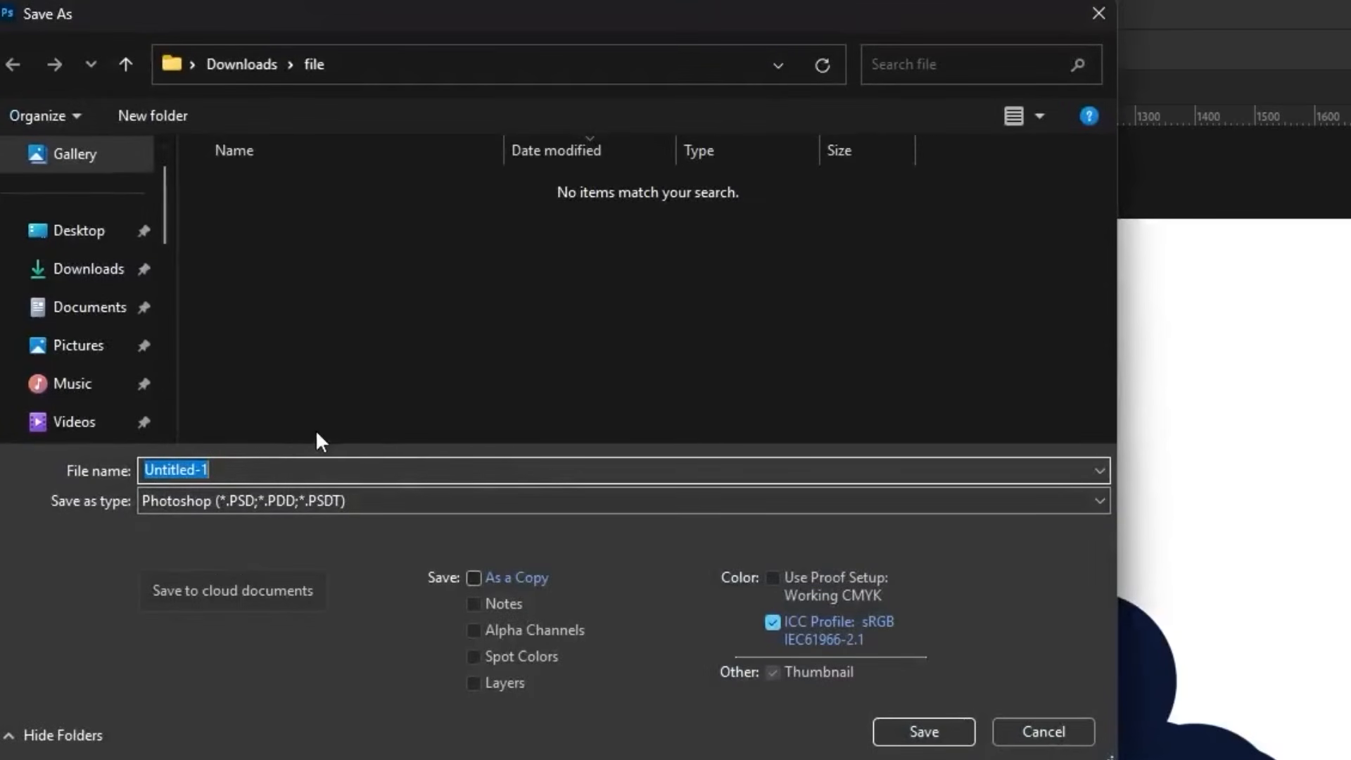
text(myfiel1)
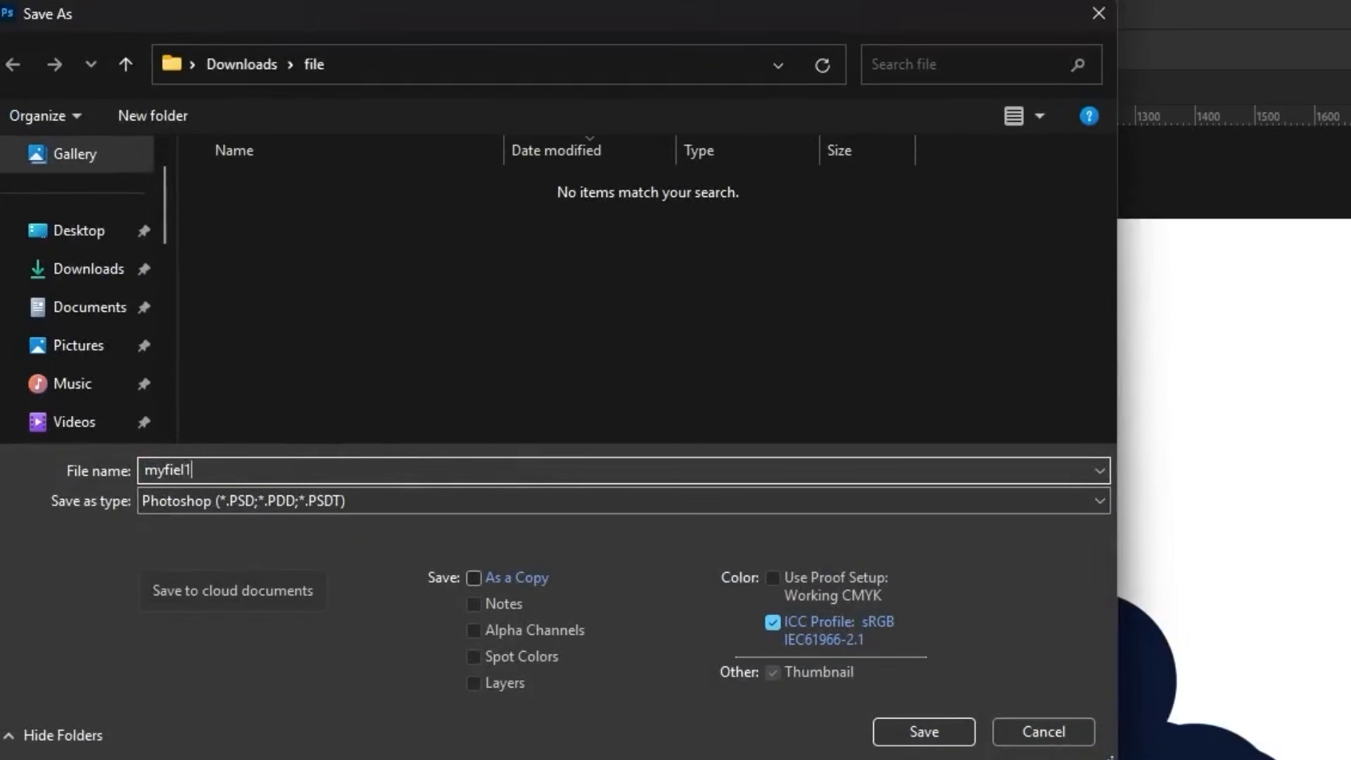
click(892, 730)
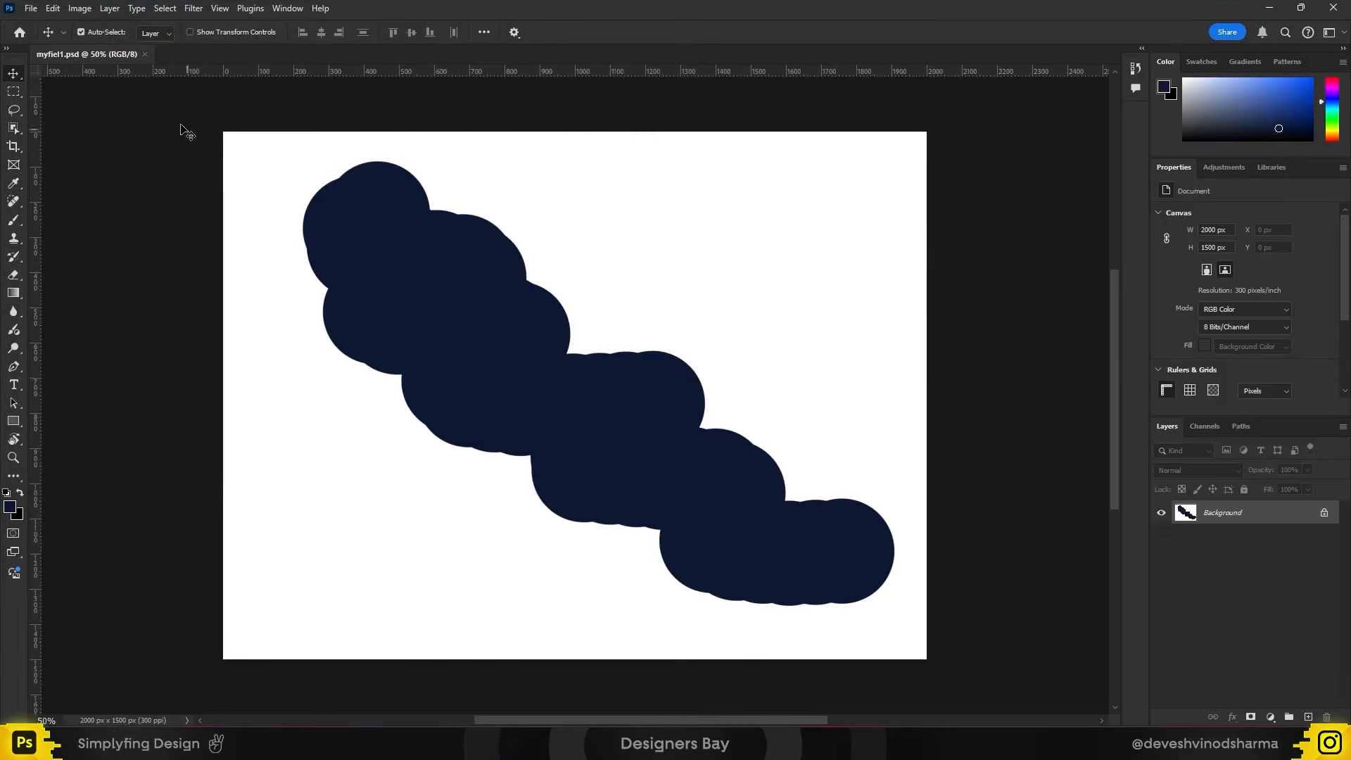
- Close the saved document and reopen myfiel1.psd with the Open command
click(145, 54)
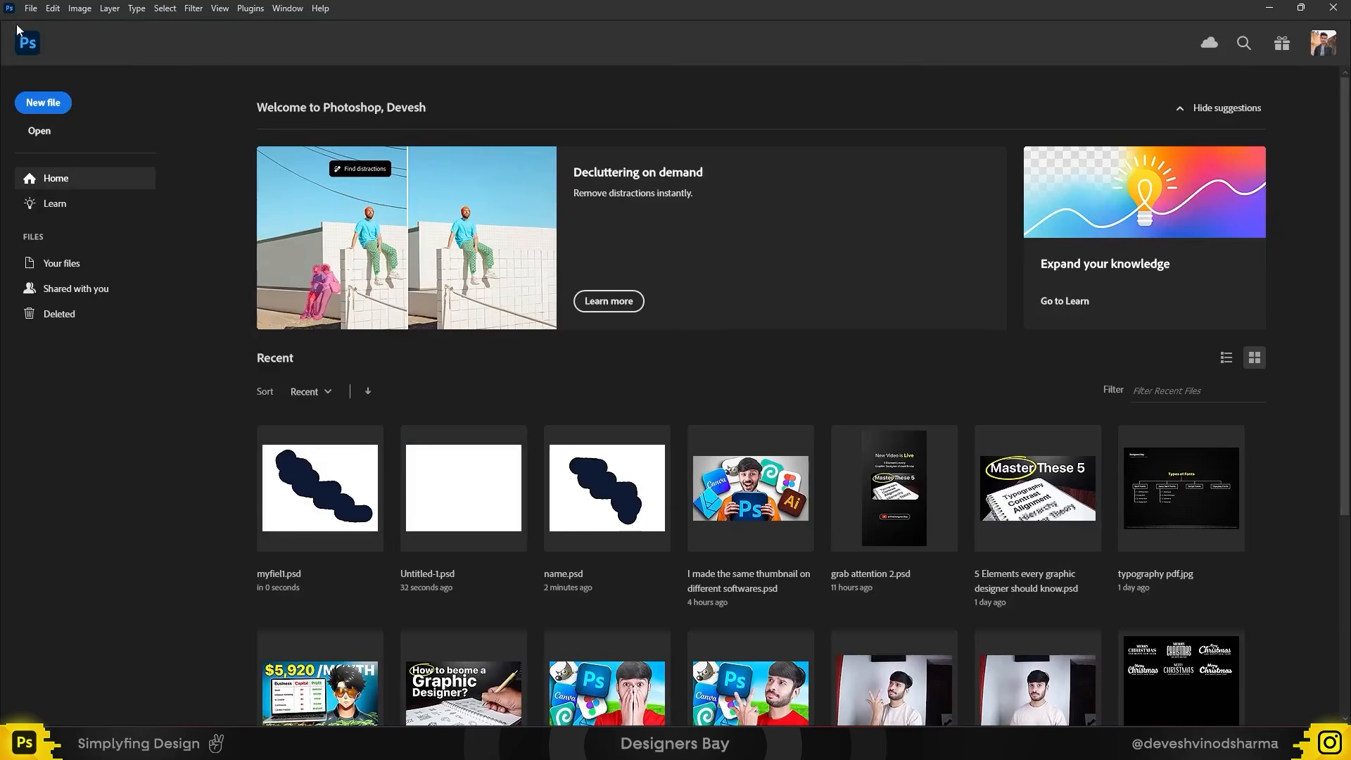
click(30, 8)
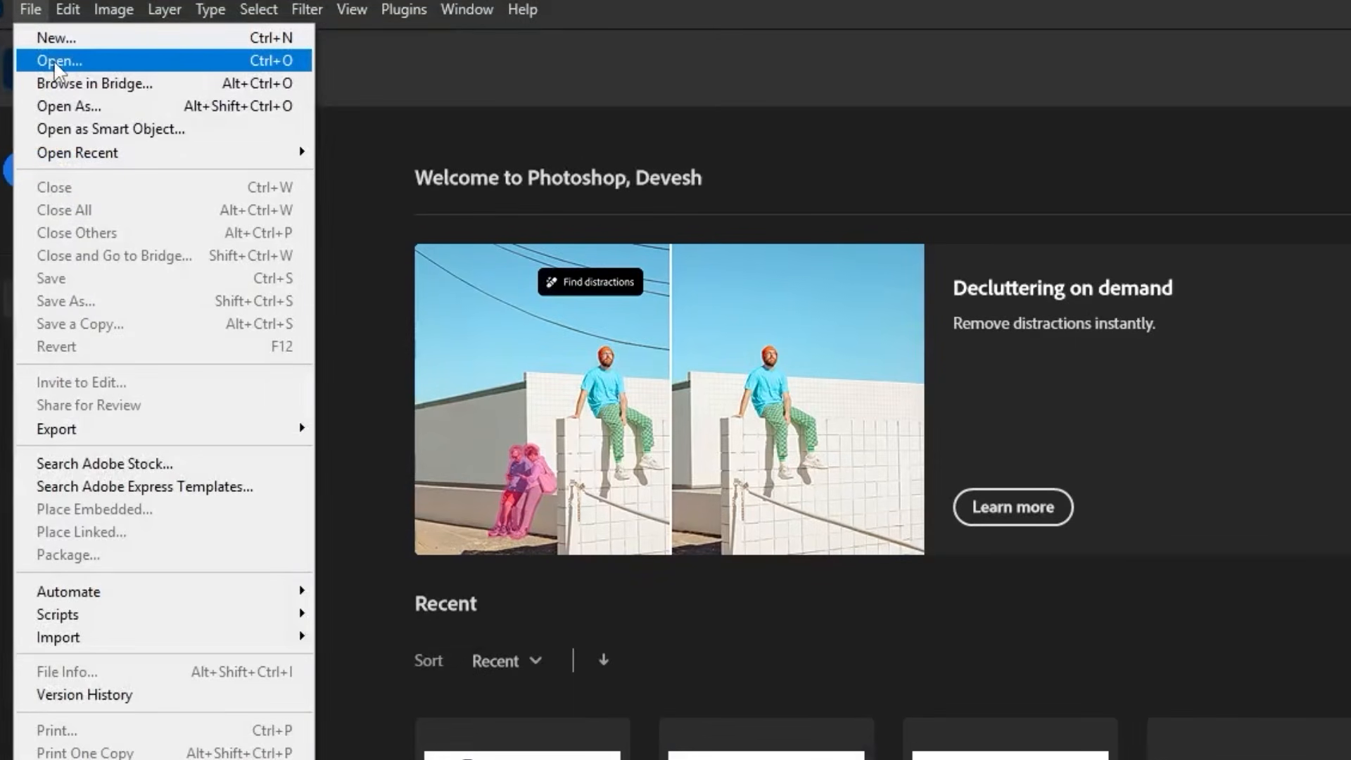
click(55, 63)
double_click(289, 209)
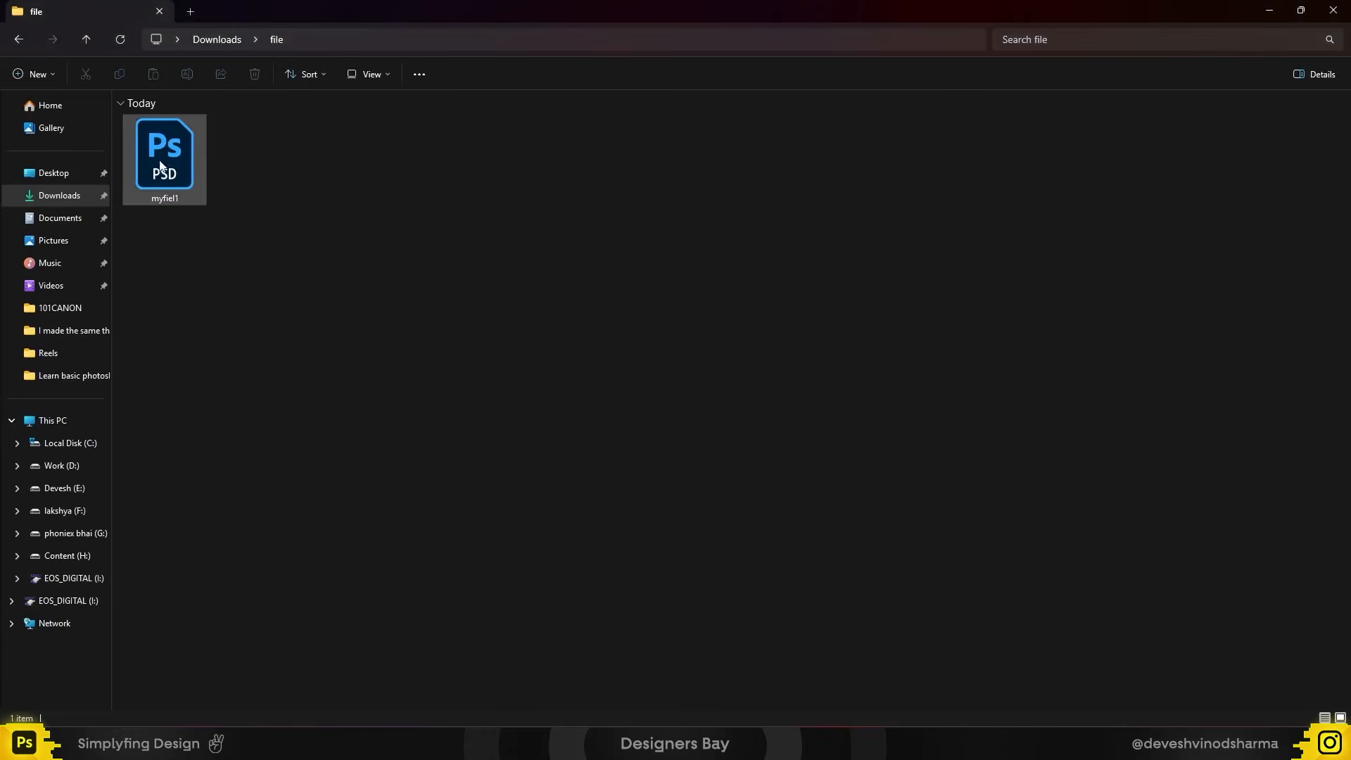
- Open myfiel1.psd in Photoshop directly from the Downloads > file folder in File Explorer
double_click(164, 174)
key(alt+Tab)
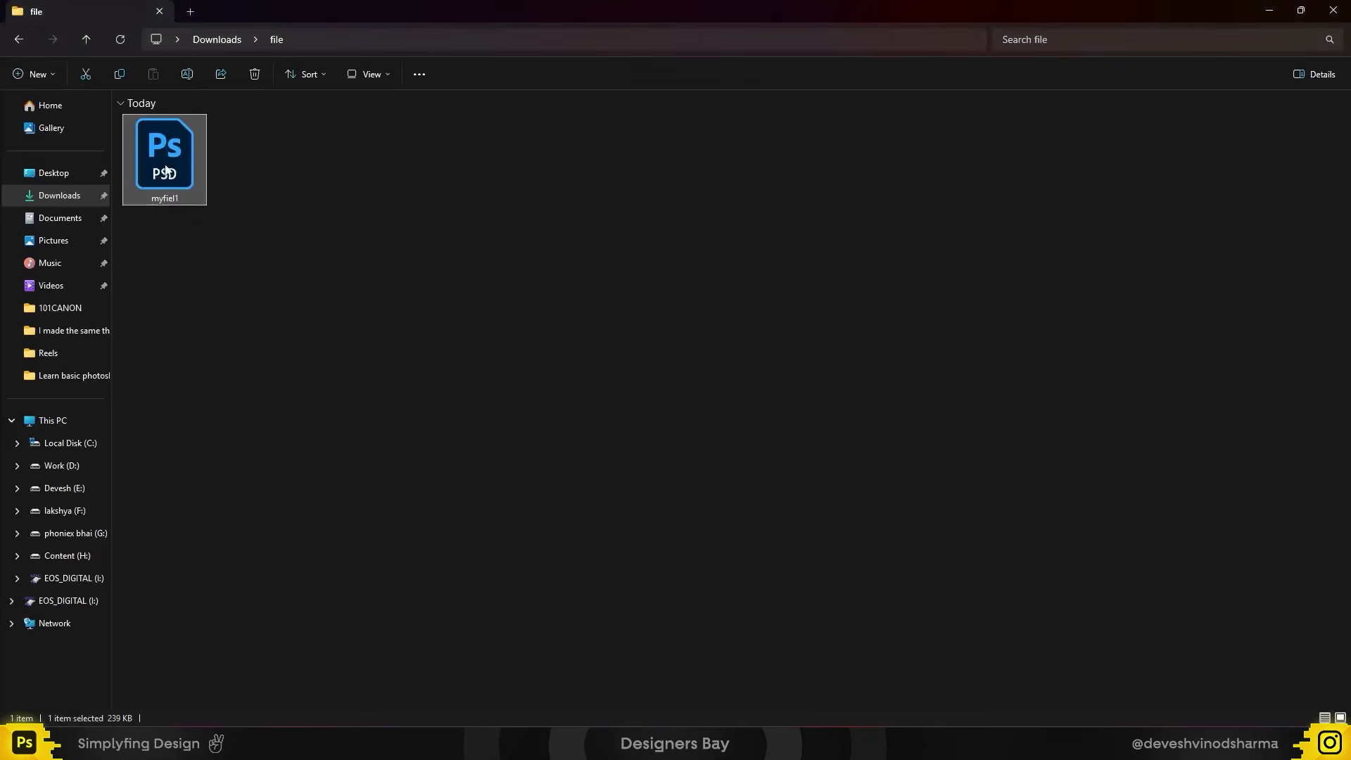
drag(164, 174, 461, 87)
key(Return)
key(ctrl+z)
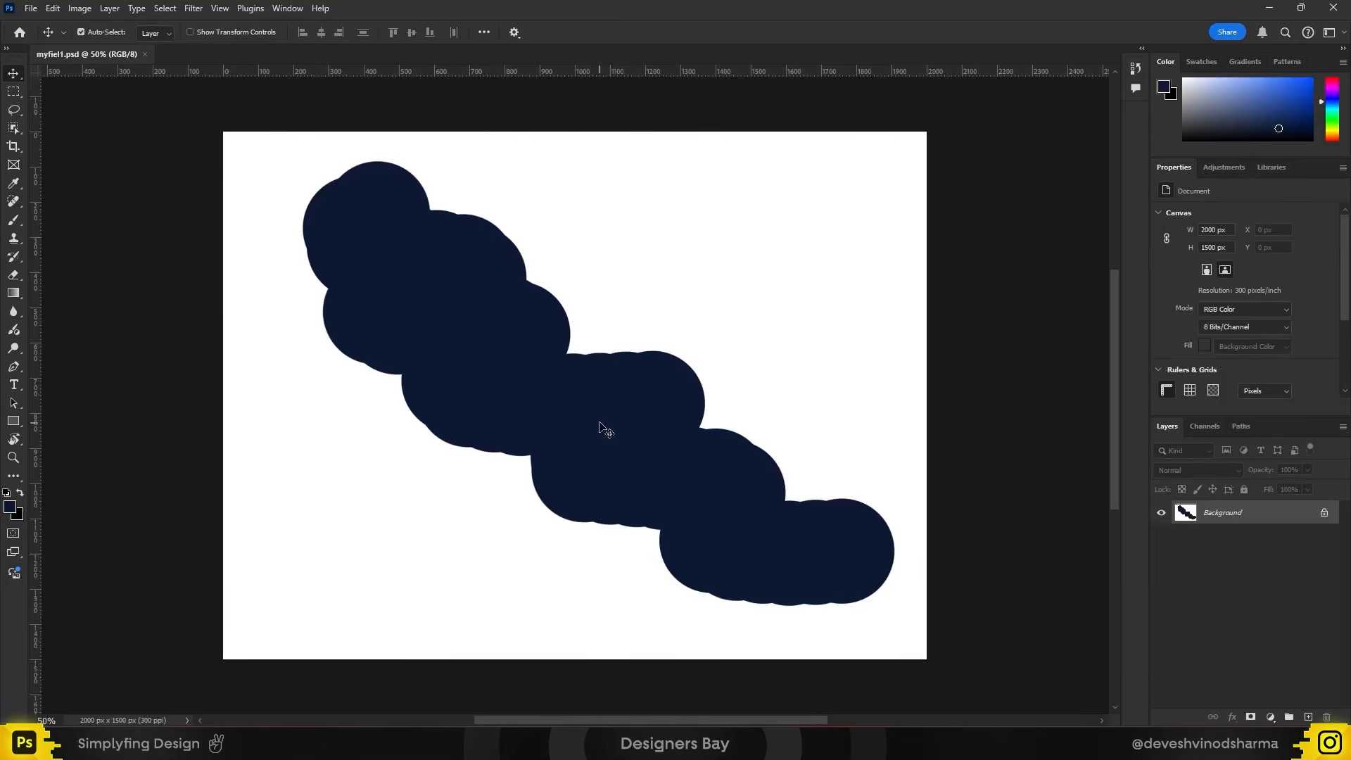
click(566, 739)
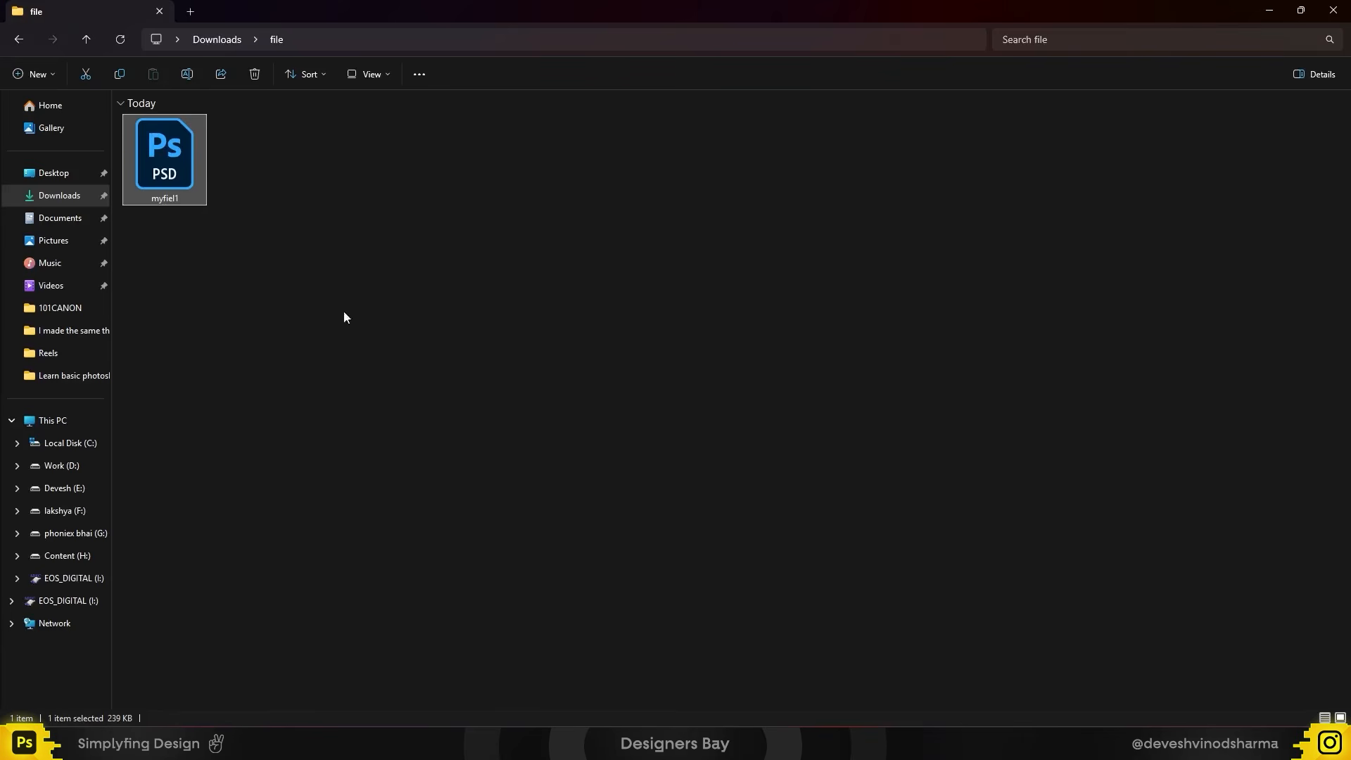
key(alt+Tab)
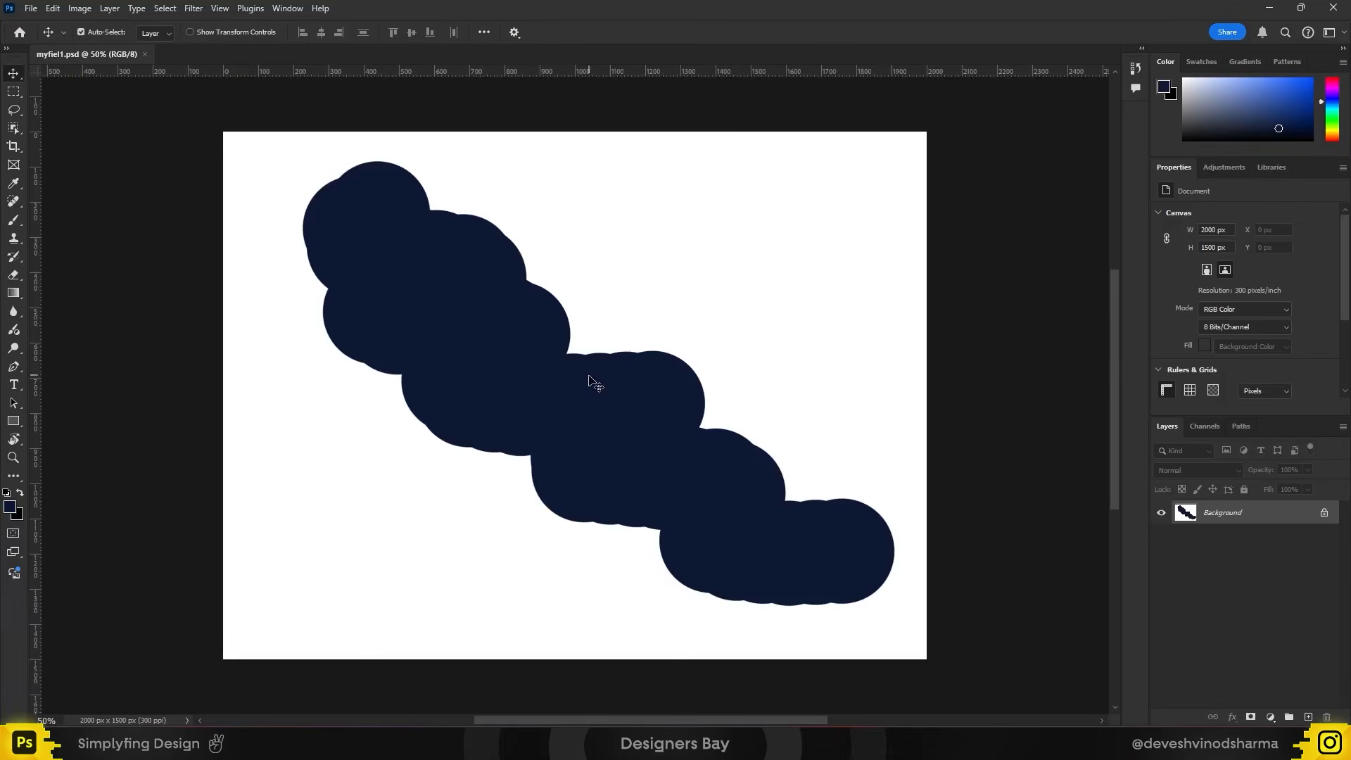
- Export the document through Export As after choosing its file format, keeping the 2000 by 1500 pixel size
click(31, 8)
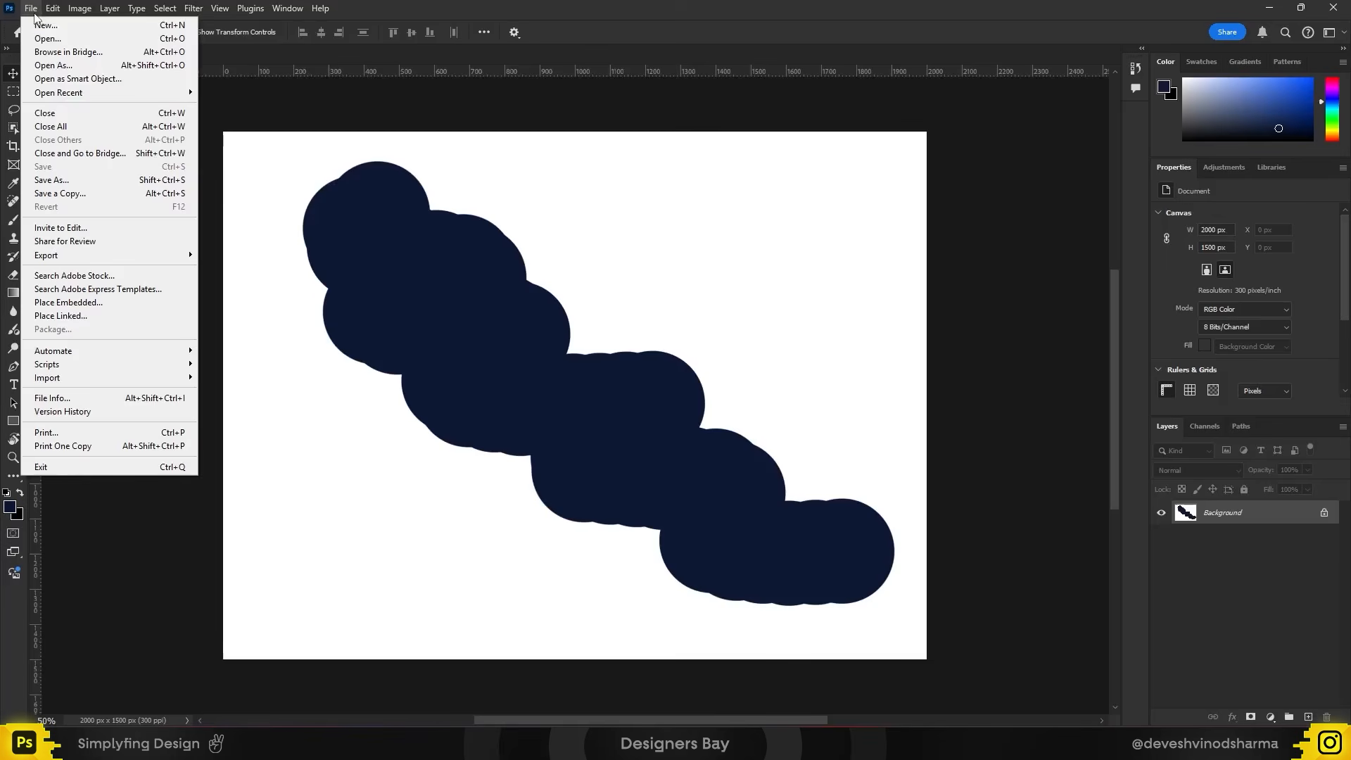
mouse_move(90, 257)
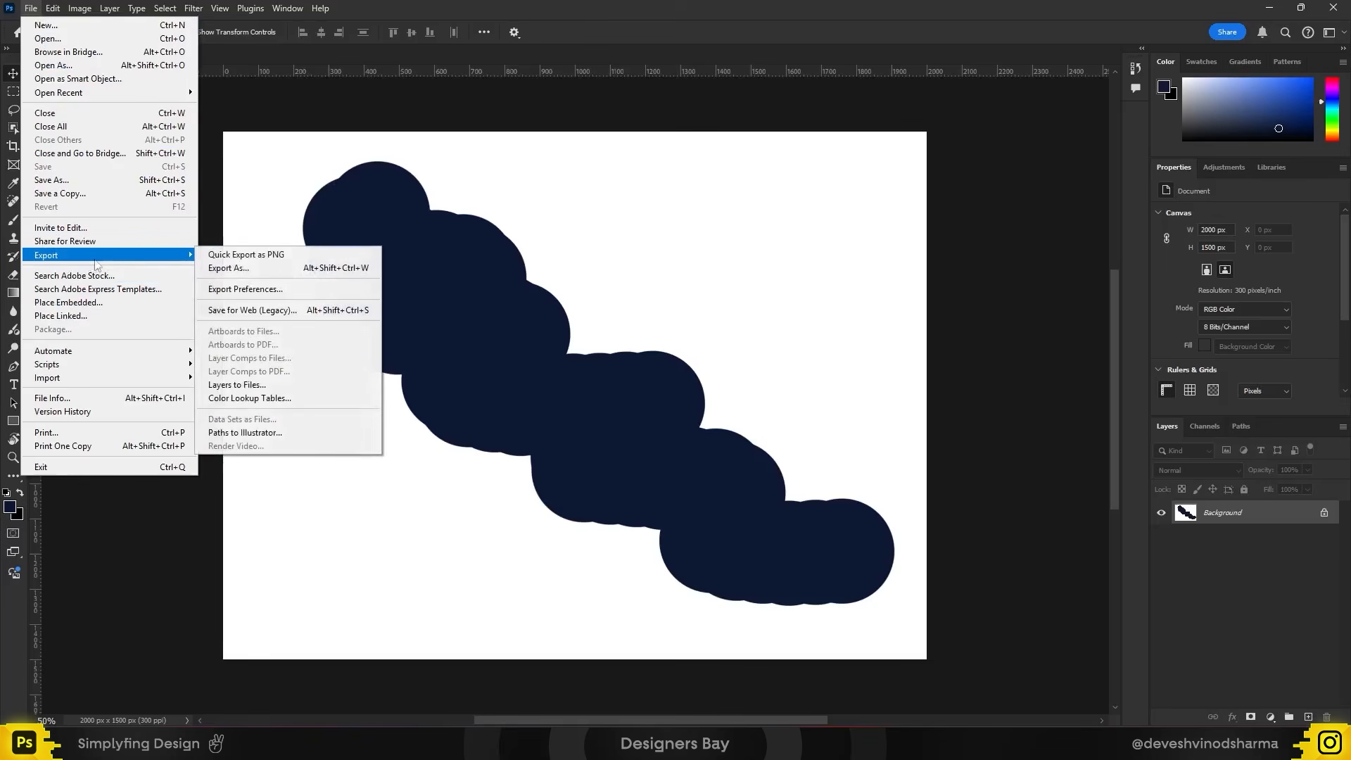
click(254, 275)
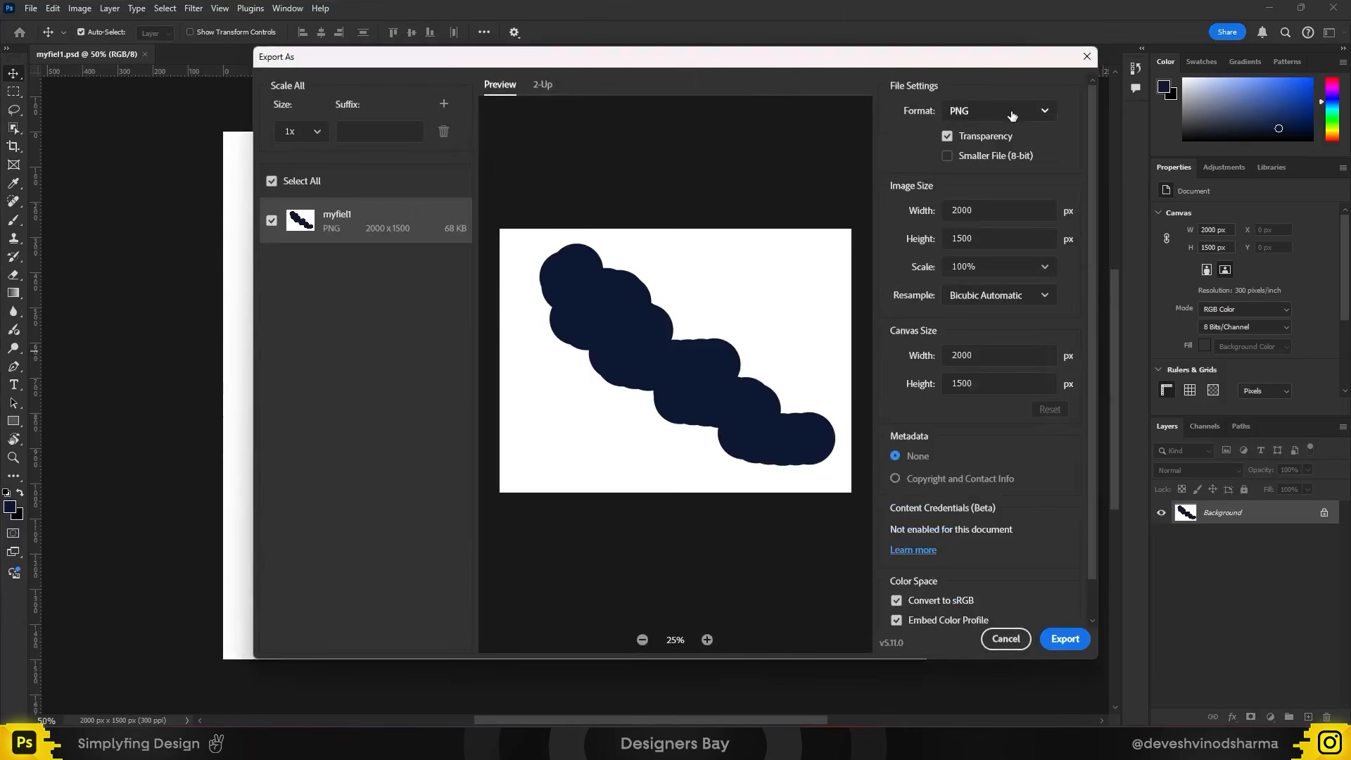
click(985, 111)
click(987, 161)
click(1065, 639)
click(807, 420)
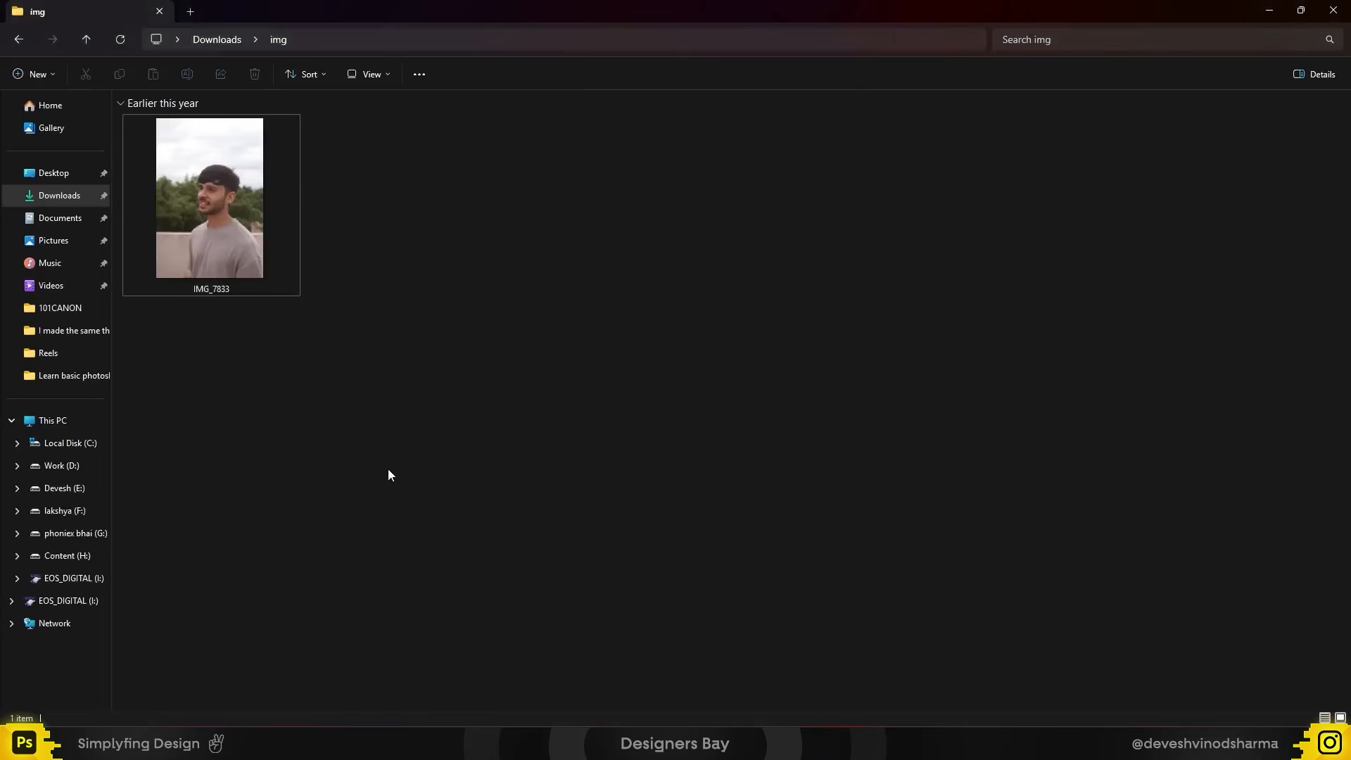
- Open the photo IMG_7833 from Downloads > img in Photoshop and place the same photo into it as a layer
drag(181, 199, 175, 185)
click(275, 348)
drag(238, 217, 494, 403)
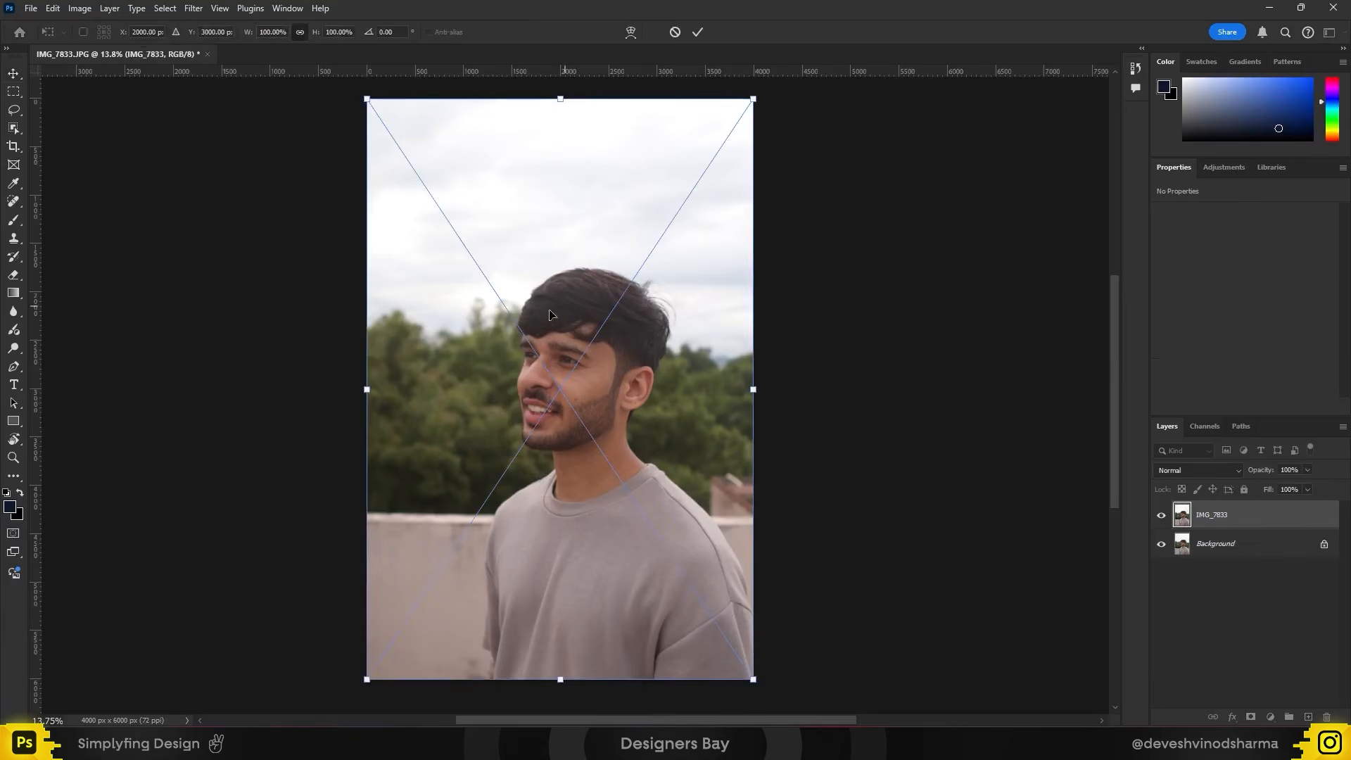
- Try enlarging the placed photo to about 109%, stretching its width and shifting it sideways, and undo these transforms
scroll(506, 329, down, 1)
mouse_move(717, 136)
mouse_down()
mouse_move(750, 95)
mouse_move(748, 137)
mouse_move(731, 114)
mouse_up()
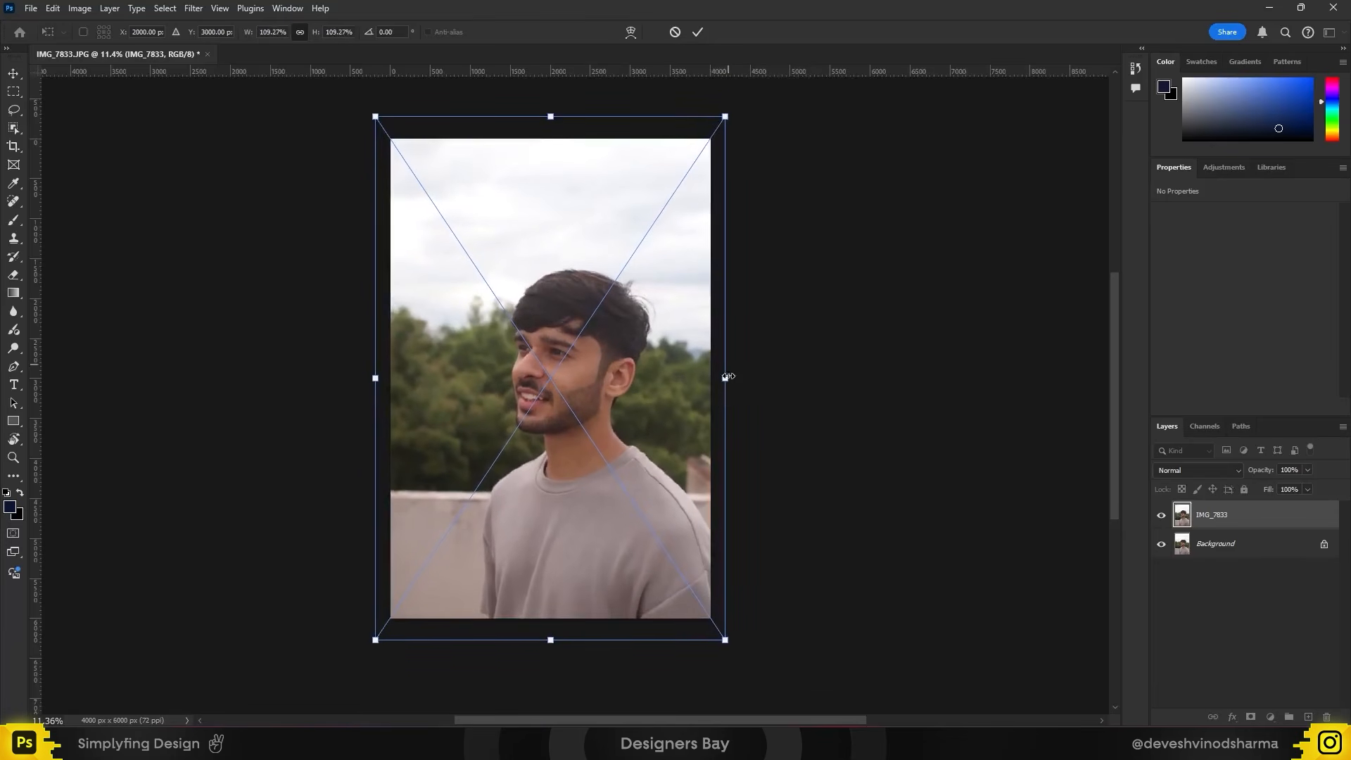
mouse_move(732, 383)
mouse_down()
mouse_move(820, 378)
mouse_move(733, 380)
mouse_up()
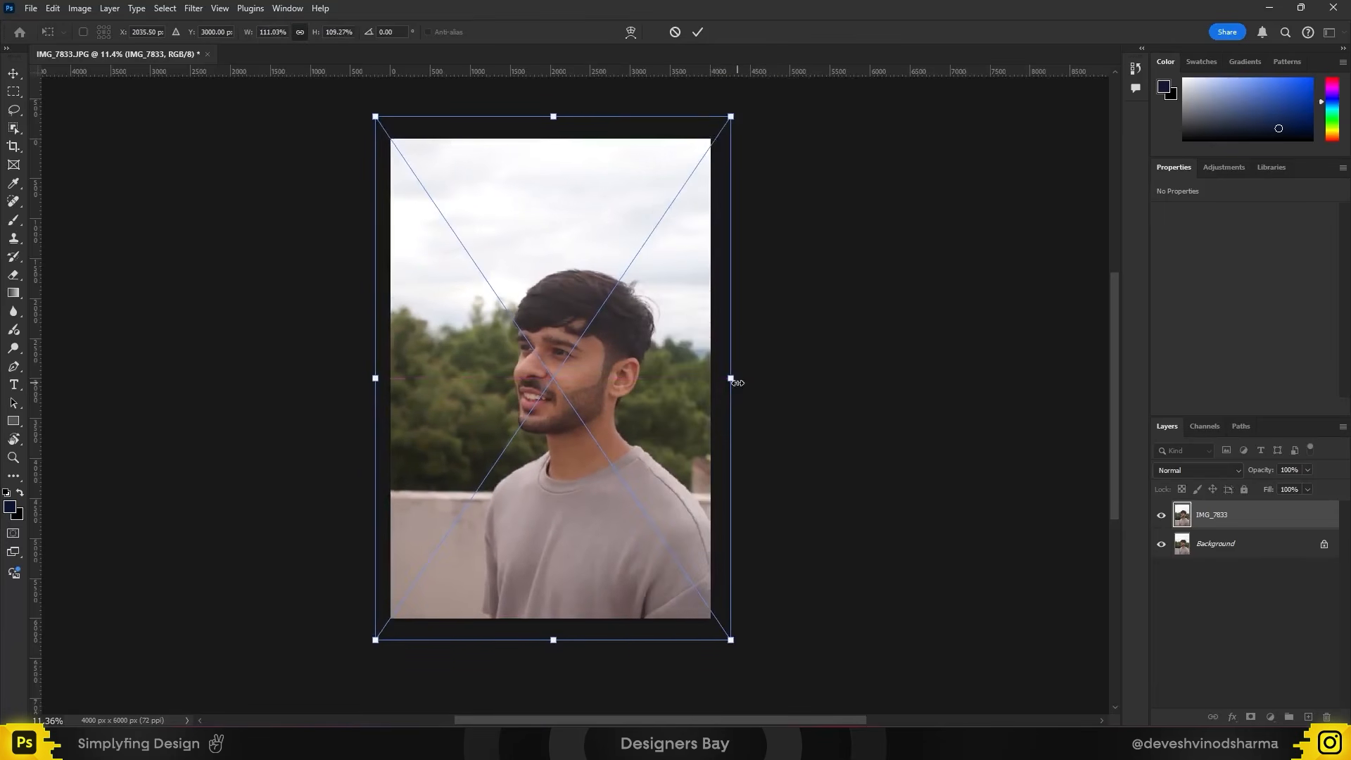
drag(668, 431, 653, 429)
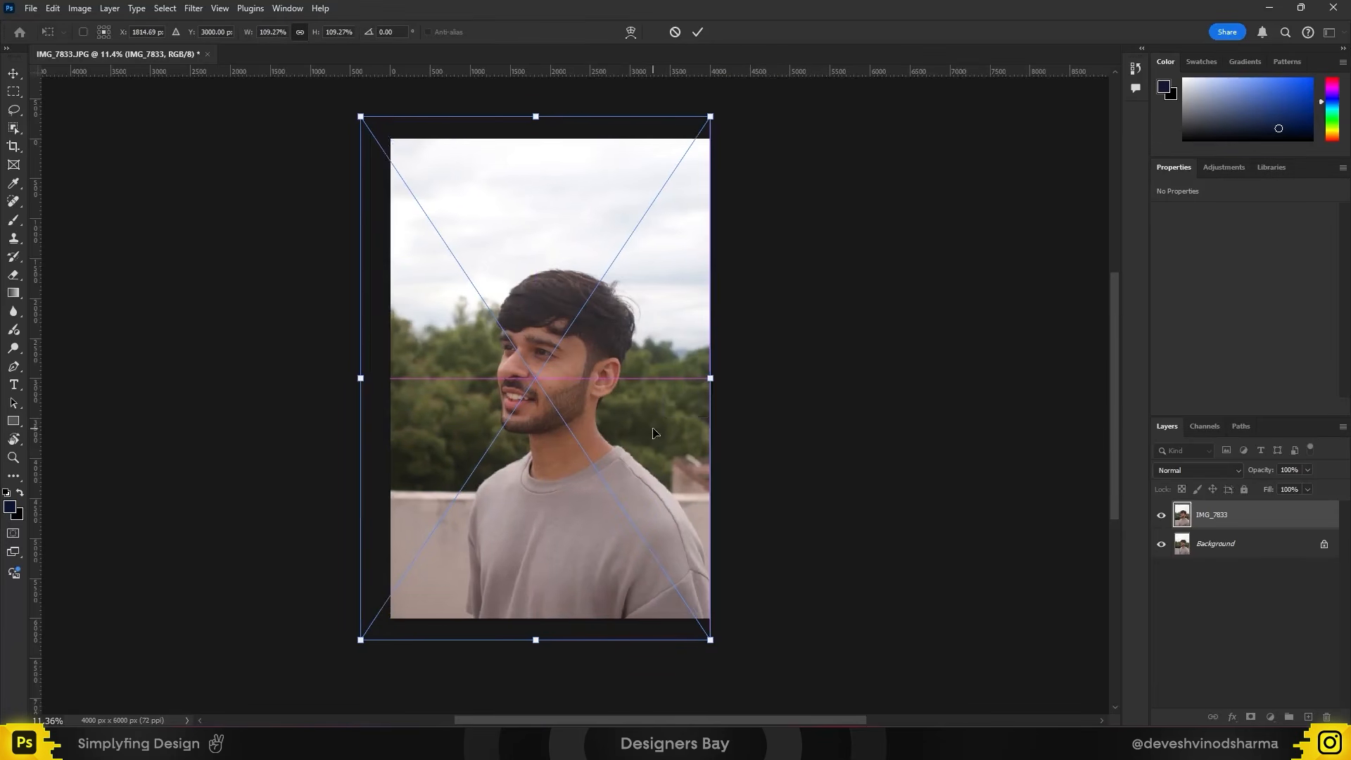
key(ctrl+z)
key(ctrl+z)
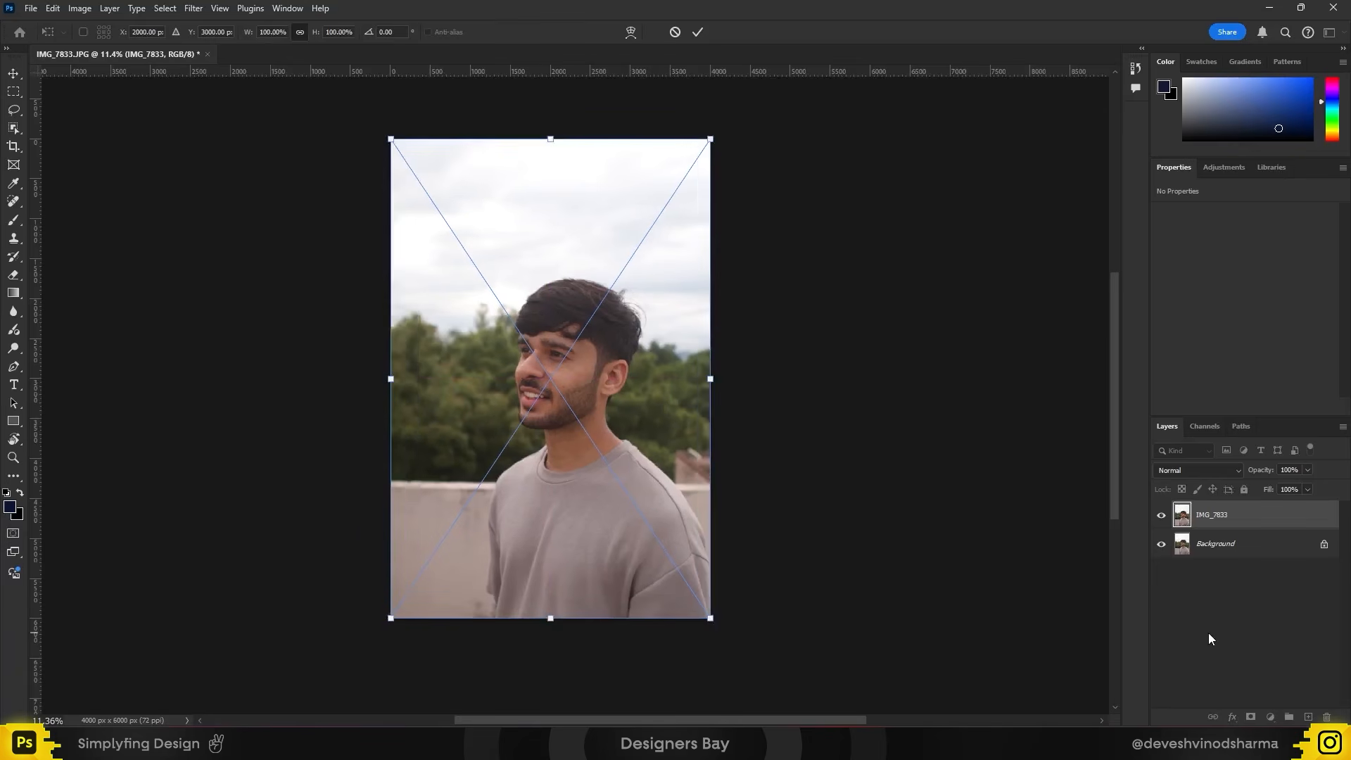
- Commit the placed IMG_7833 layer at 100% scale
key(Return)
key(ctrl+equal)
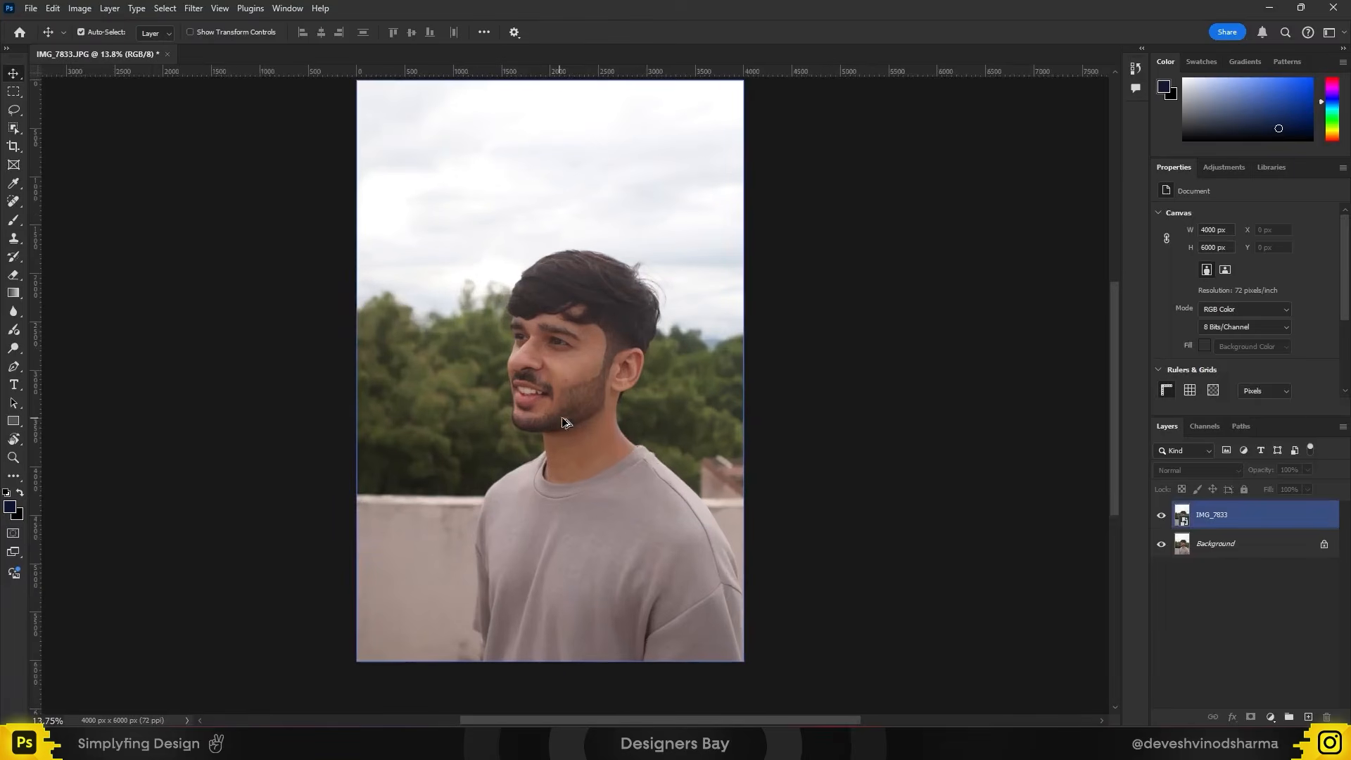
scroll(619, 468, up, 1)
click(105, 367)
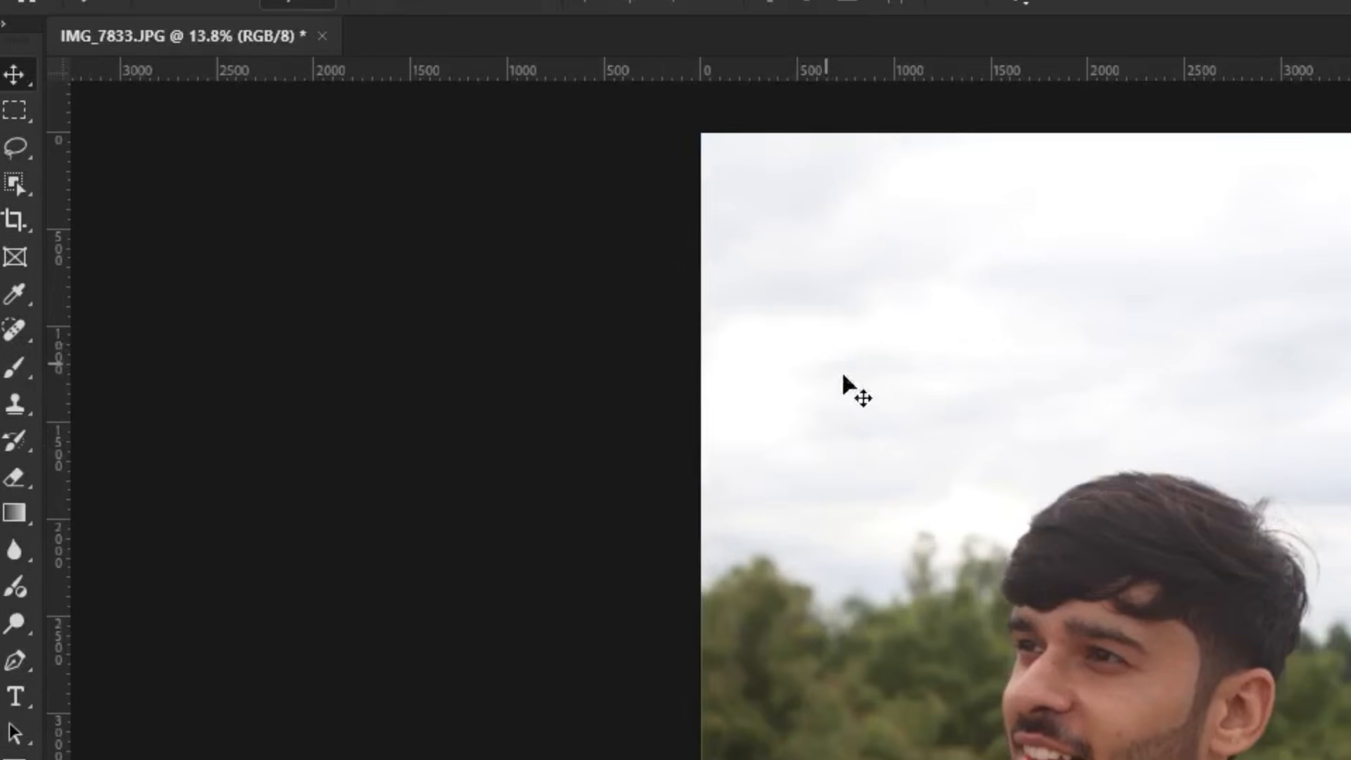
drag(1196, 440, 551, 273)
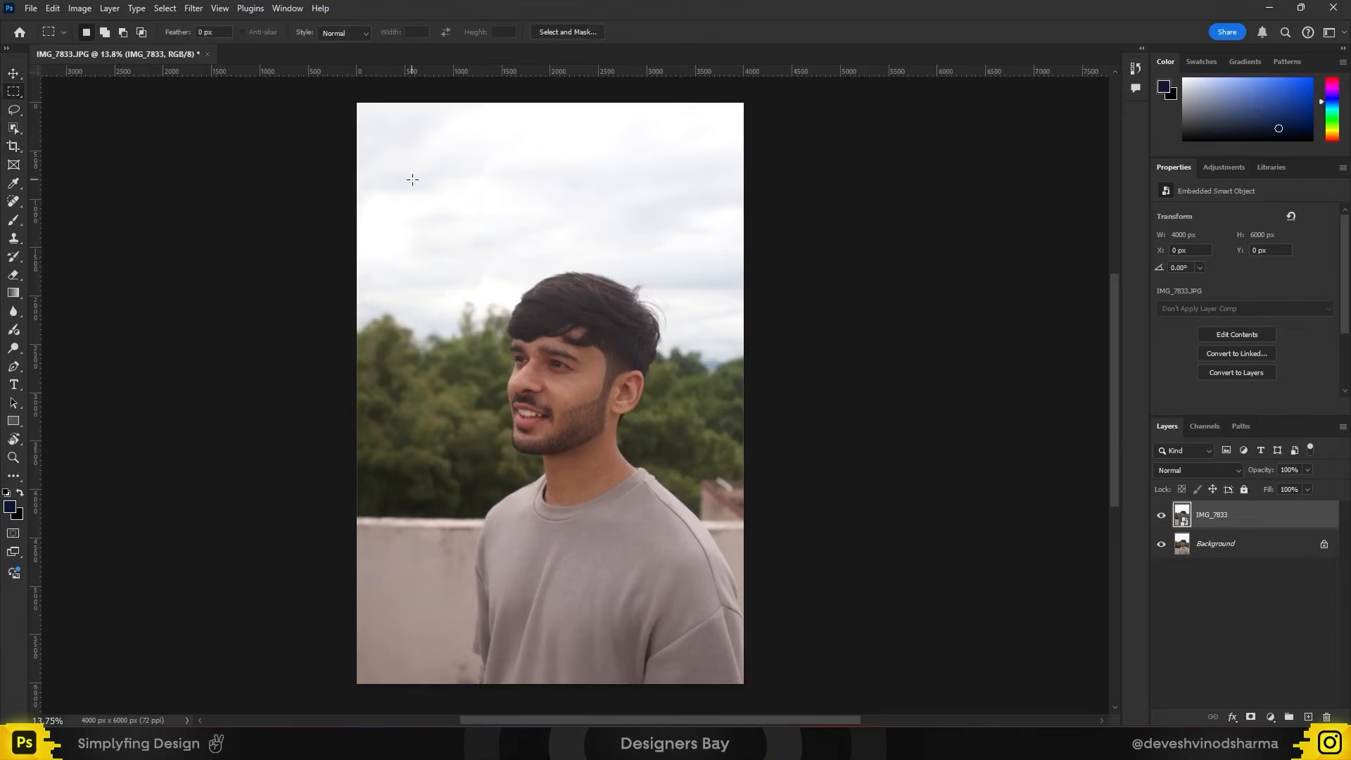
- Copy a rectangular marquee selection of about 2881 by 3270 px around the man's head to a new layer and toggle the Background layer's visibility
drag(415, 186, 693, 500)
key(ctrl+j)
key(v)
key(ctrl+t)
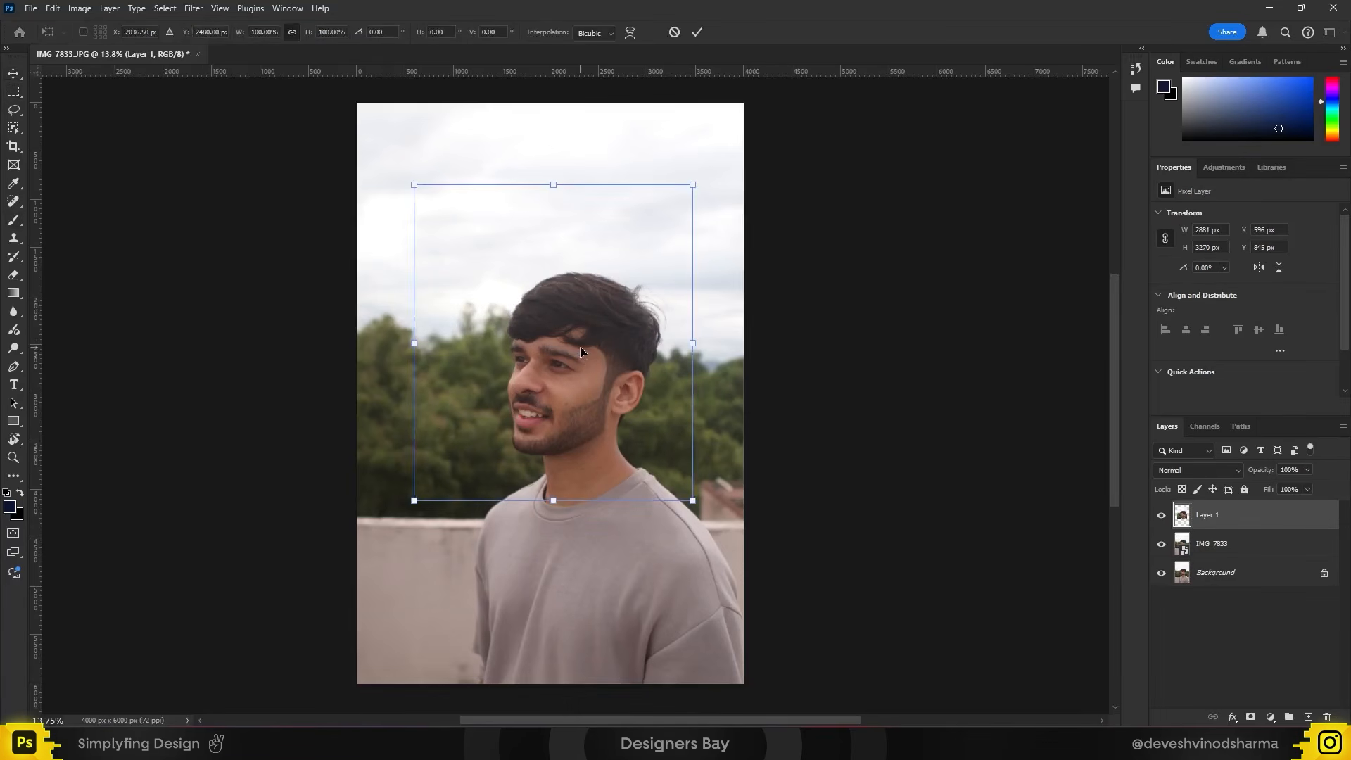
key(Return)
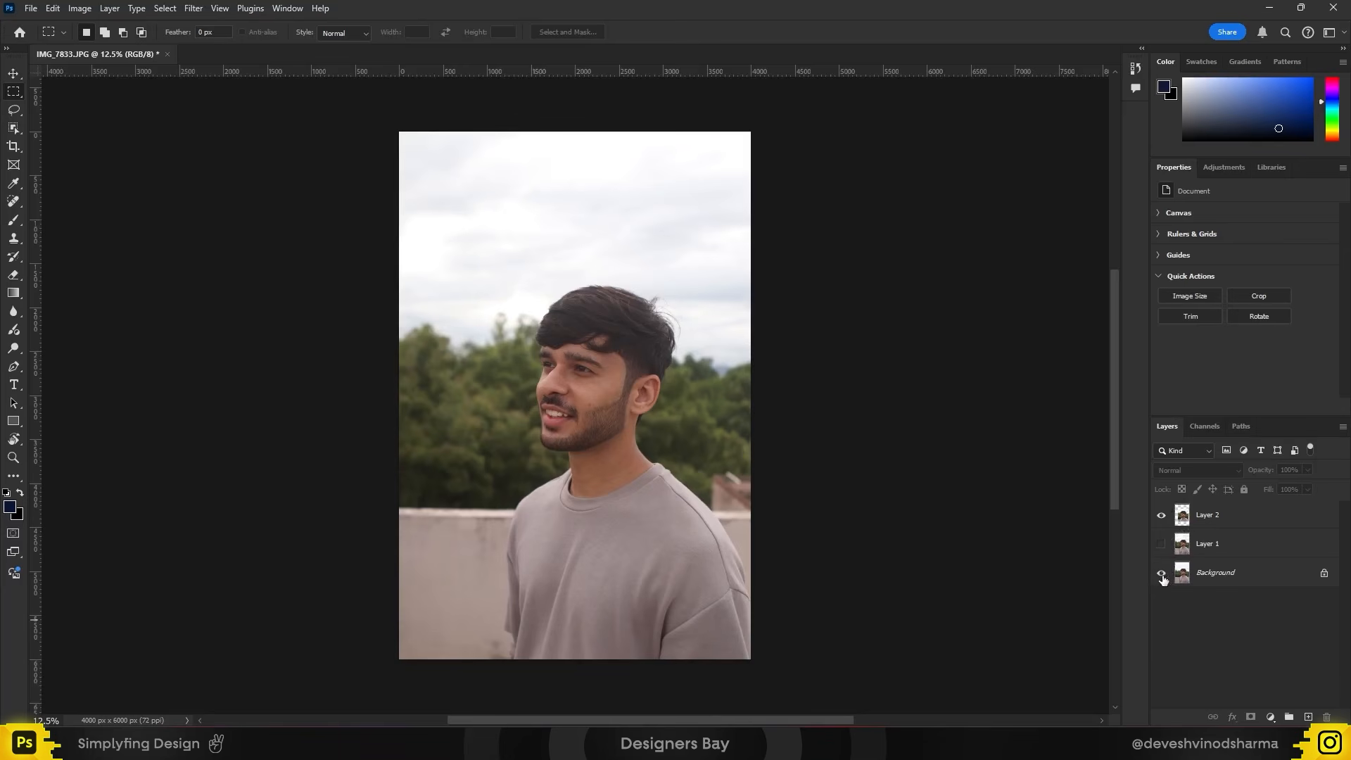
click(1161, 572)
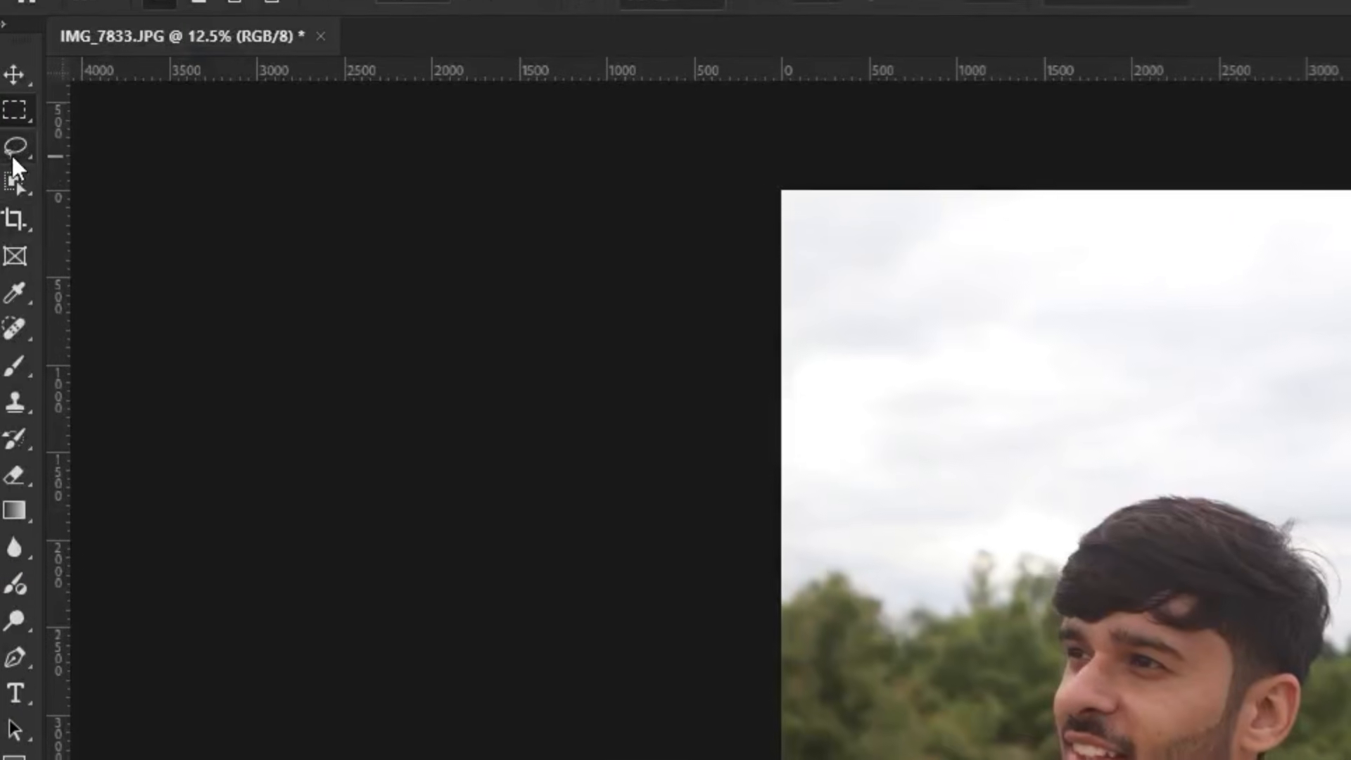
- Draw a freehand Lasso selection around the man
click(13, 110)
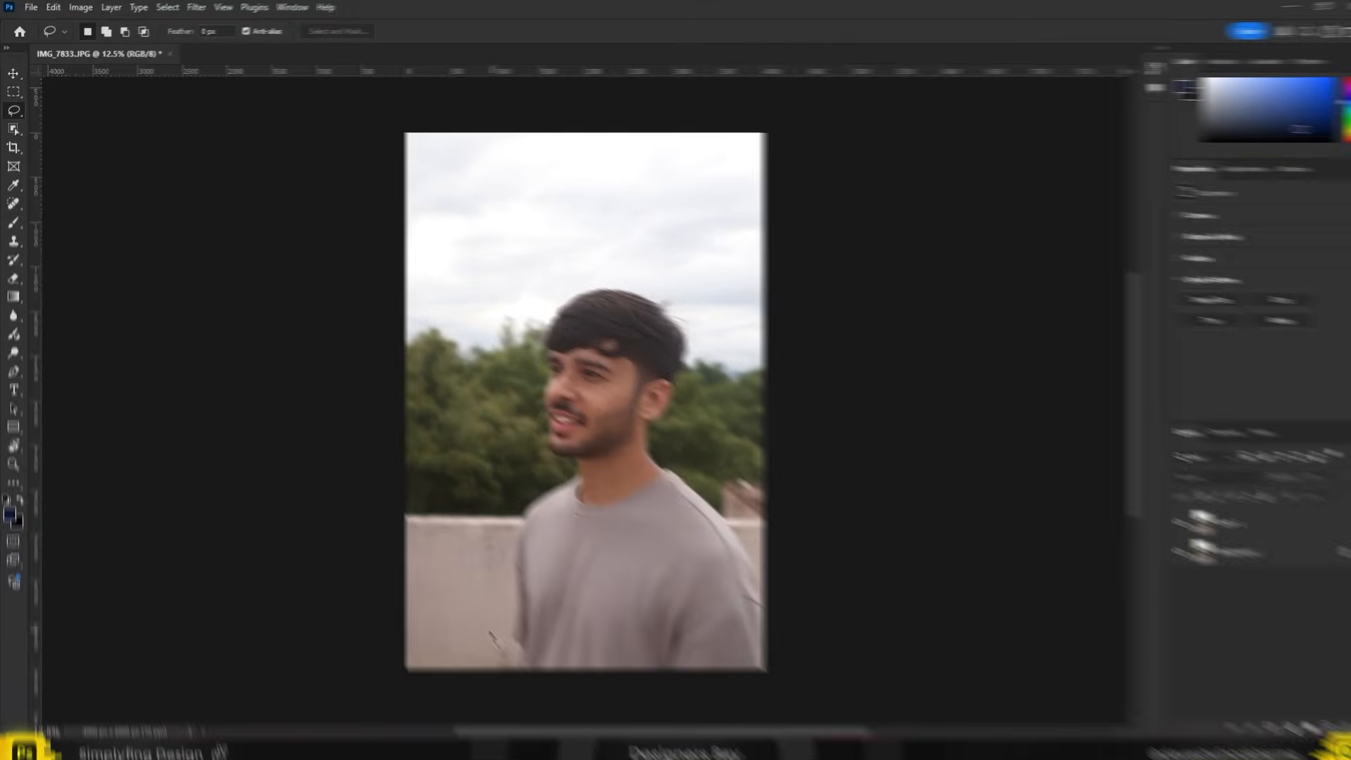
mouse_move(477, 641)
mouse_down()
mouse_move(477, 530)
mouse_move(529, 445)
mouse_move(517, 392)
mouse_move(540, 293)
mouse_move(610, 277)
mouse_move(678, 285)
mouse_move(702, 339)
mouse_move(677, 397)
mouse_move(744, 572)
mouse_move(745, 641)
mouse_move(604, 677)
mouse_move(475, 647)
mouse_up()
mouse_move(598, 441)
mouse_down()
mouse_move(577, 404)
mouse_move(641, 454)
mouse_up()
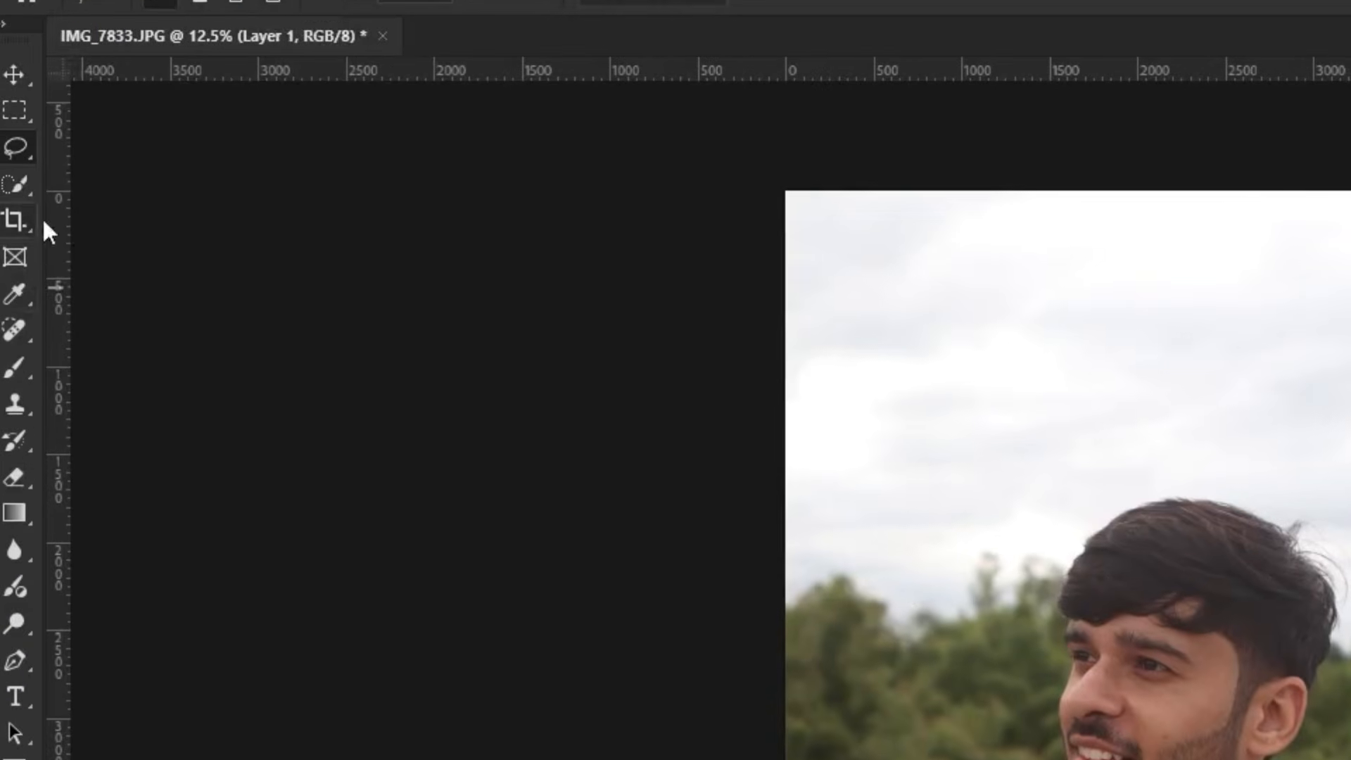
- Select the man's head and shirt on Layer 1 using the Quick Selection tool in add mode with a 125 px brush
click(14, 128)
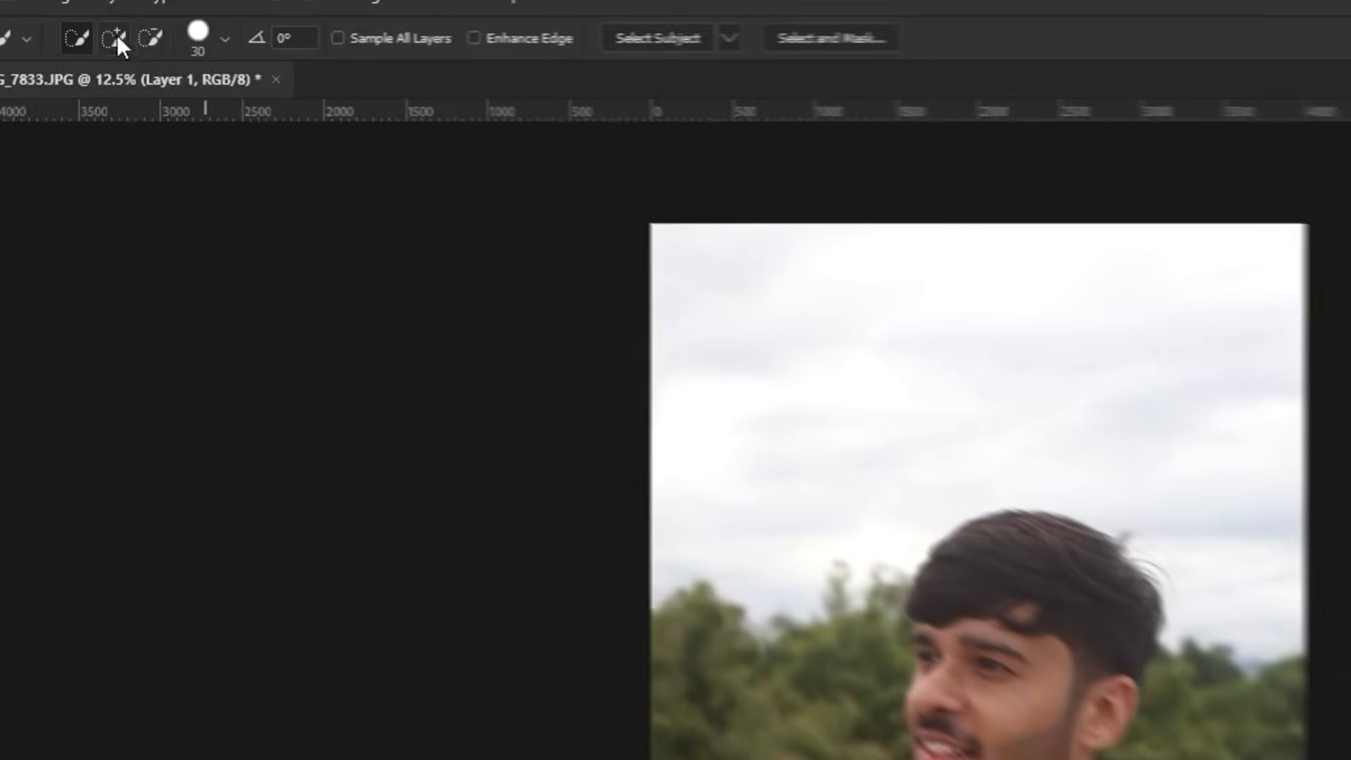
click(112, 33)
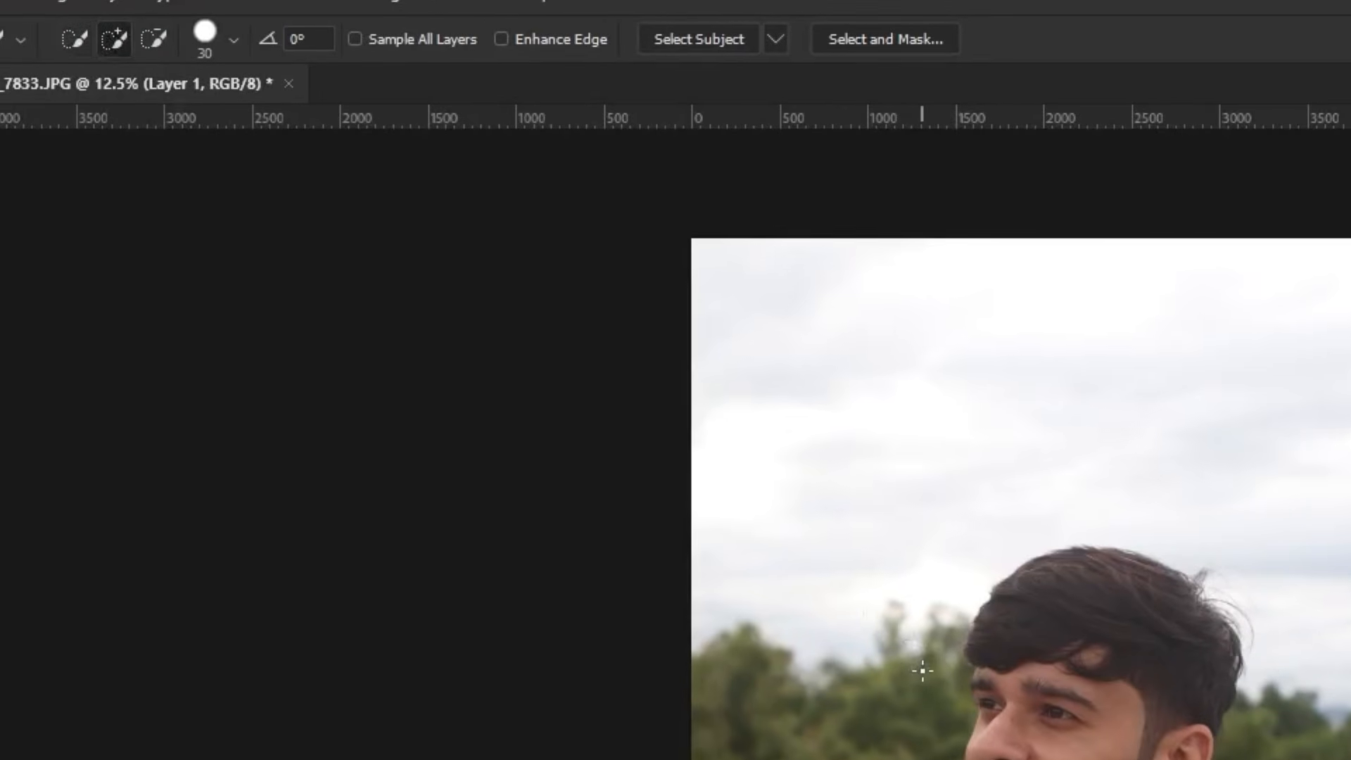
key(bracketright)
key(bracketright)
key(bracketright)
key(bracketright)
key(bracketright)
key(bracketright)
key(bracketright)
scroll(1111, 541, up, 1)
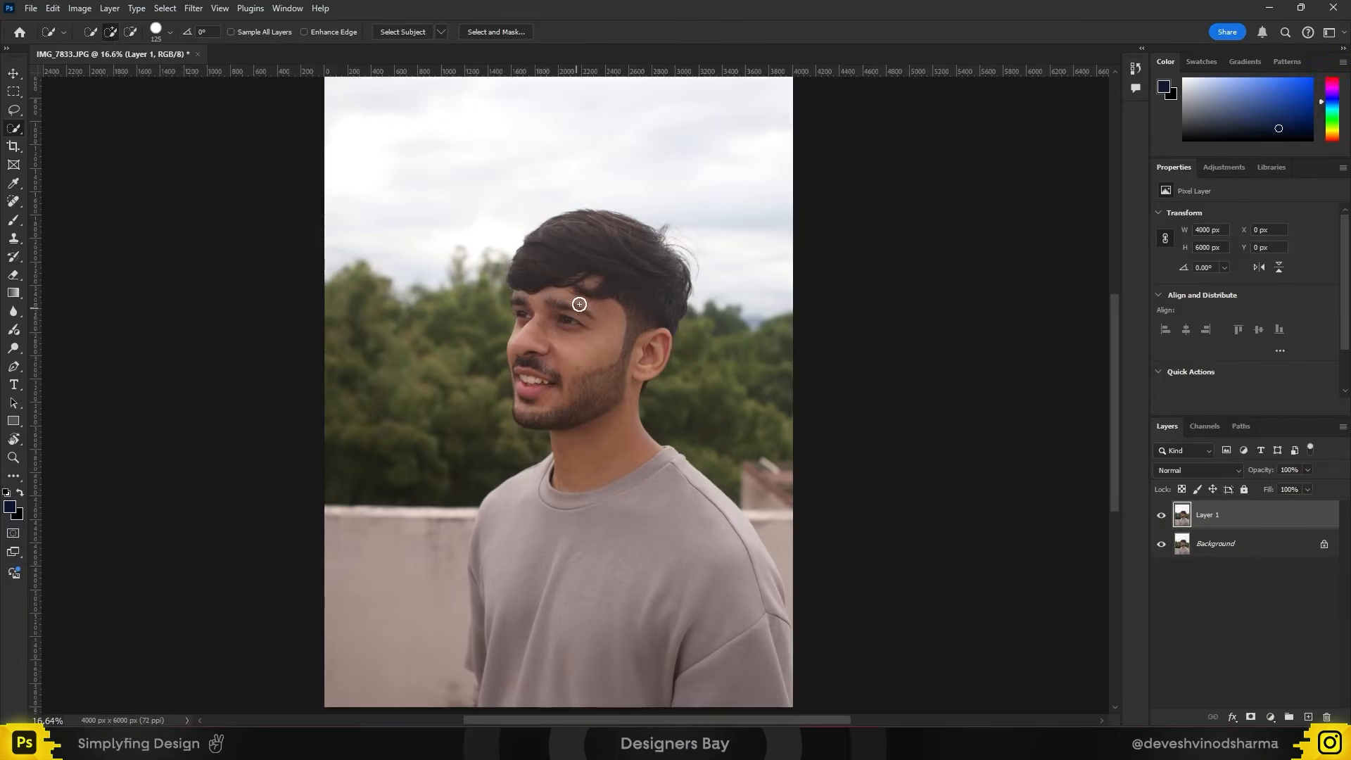
scroll(1047, 566, down, 1)
drag(983, 469, 978, 552)
mouse_move(541, 288)
mouse_down()
mouse_move(549, 338)
mouse_move(528, 290)
mouse_move(539, 337)
mouse_move(595, 449)
mouse_move(618, 540)
mouse_move(592, 616)
mouse_up()
mouse_move(549, 668)
mouse_down()
mouse_move(486, 604)
mouse_move(490, 550)
mouse_up()
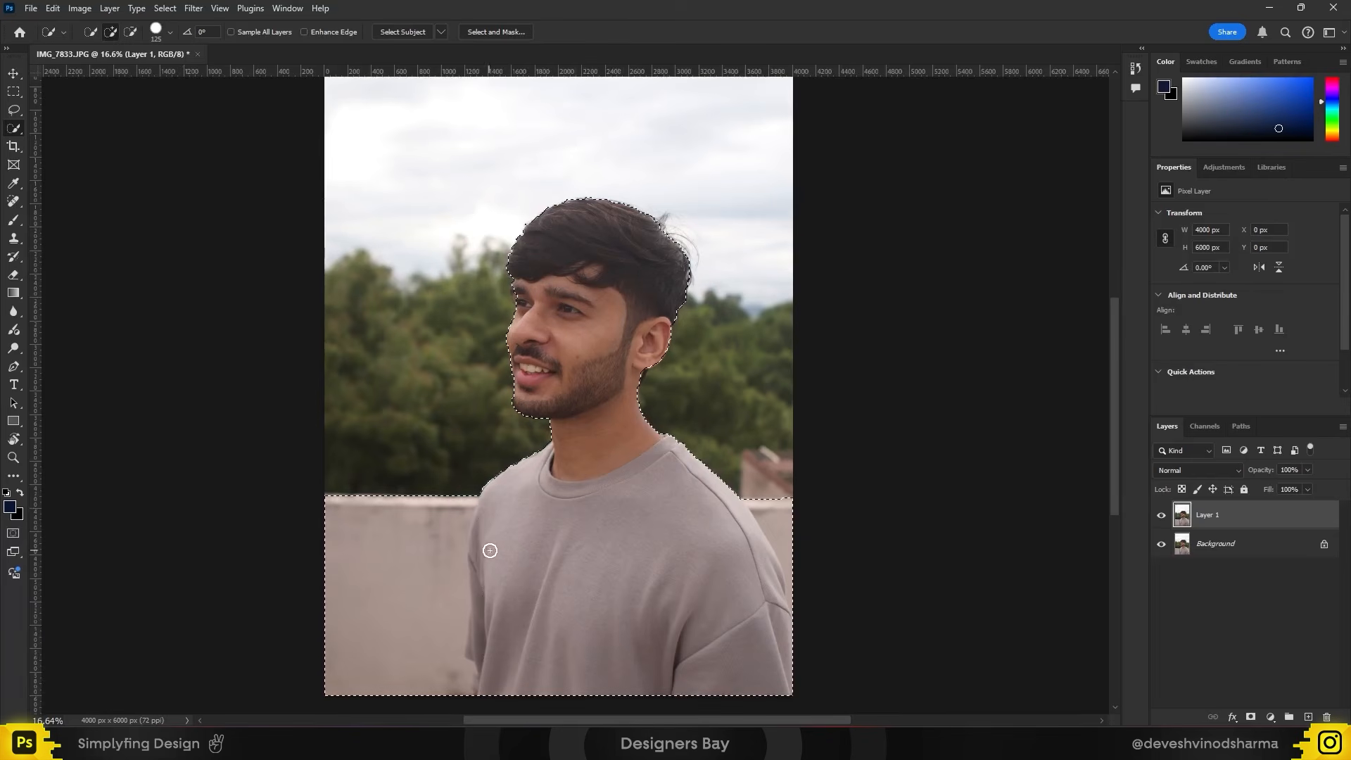
scroll(725, 563, down, 1)
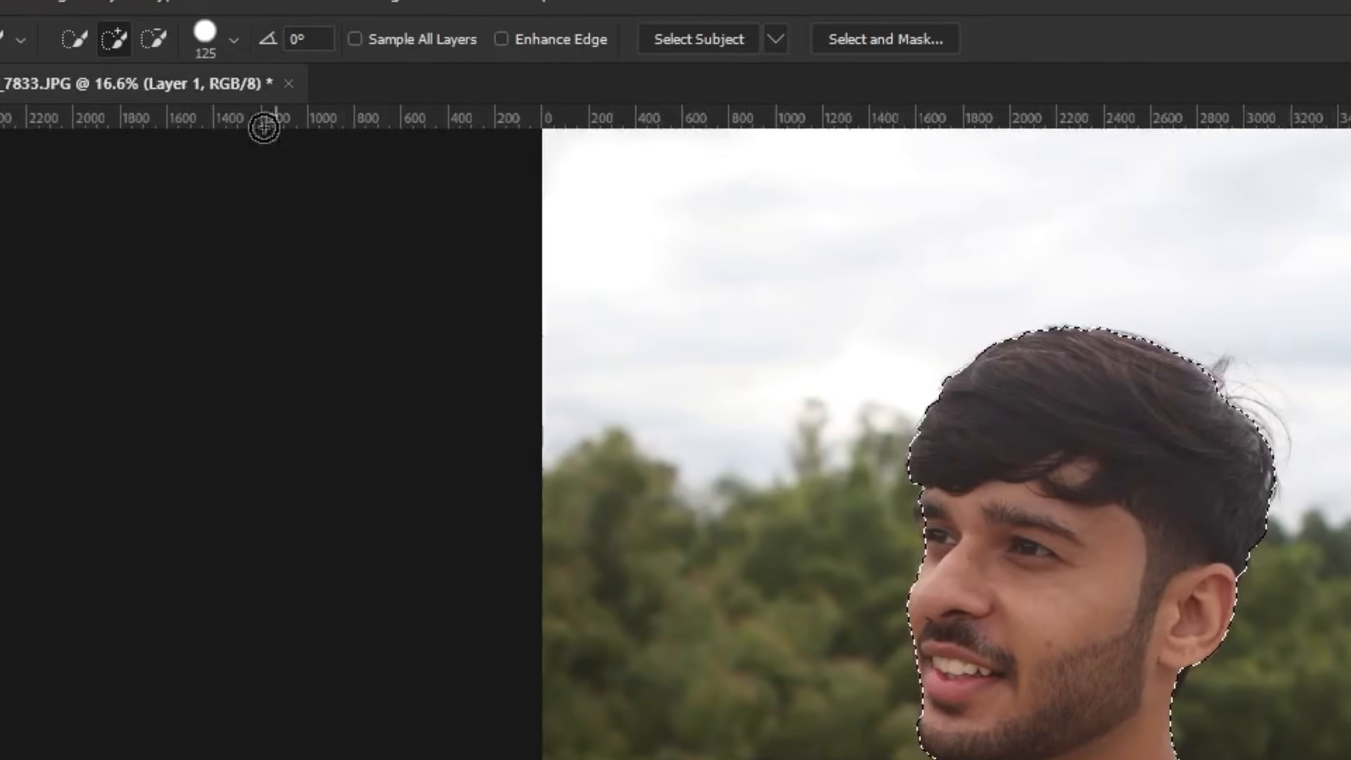
- Subtract the wall on both sides of the man from the selection and add a layer mask to Layer 1
click(130, 32)
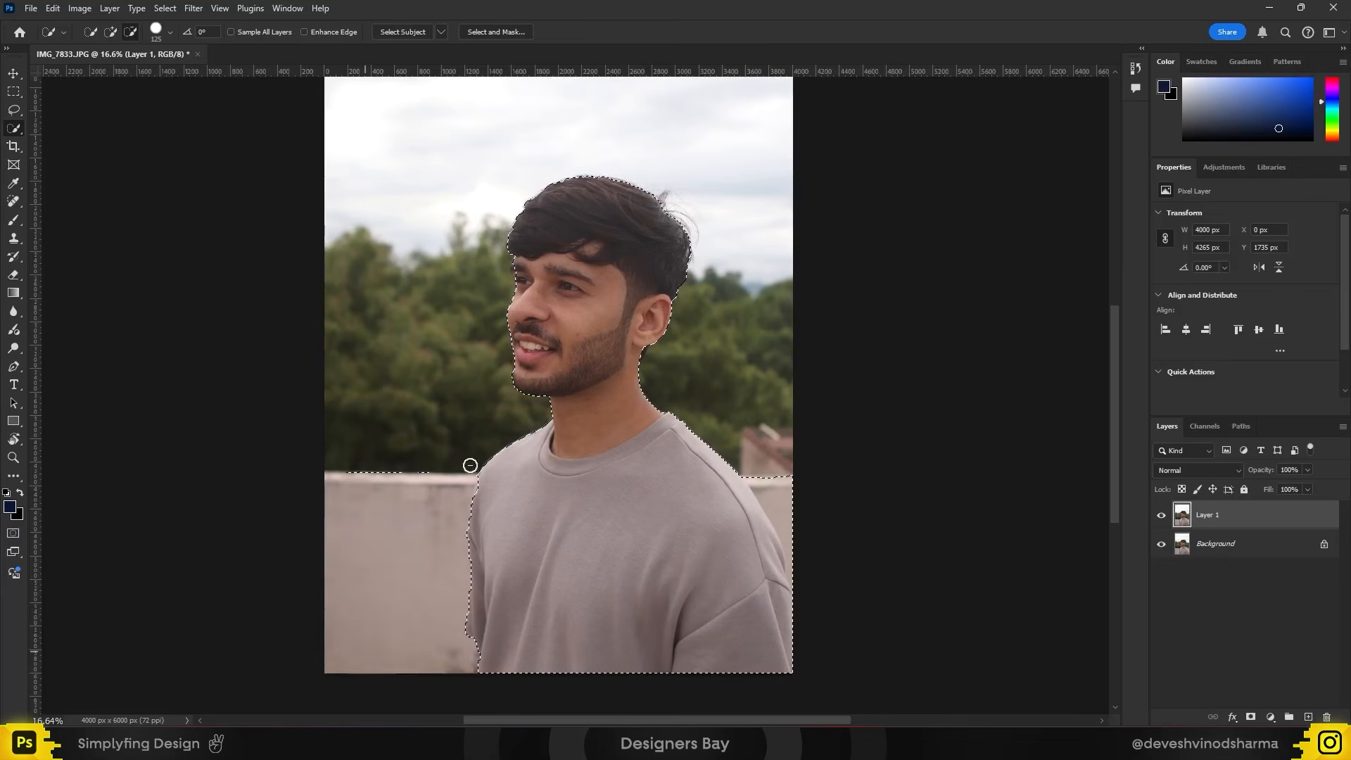
drag(767, 480, 826, 621)
drag(788, 533, 804, 578)
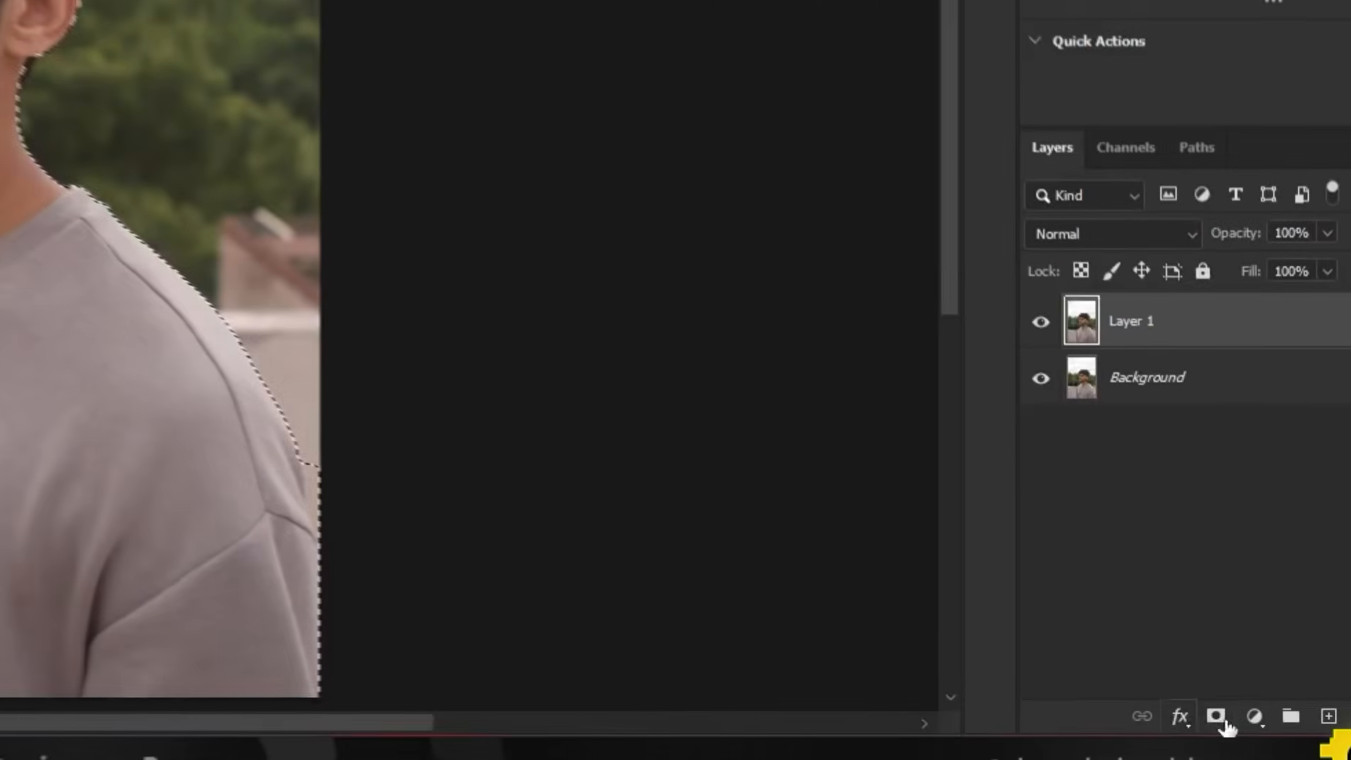
click(1218, 718)
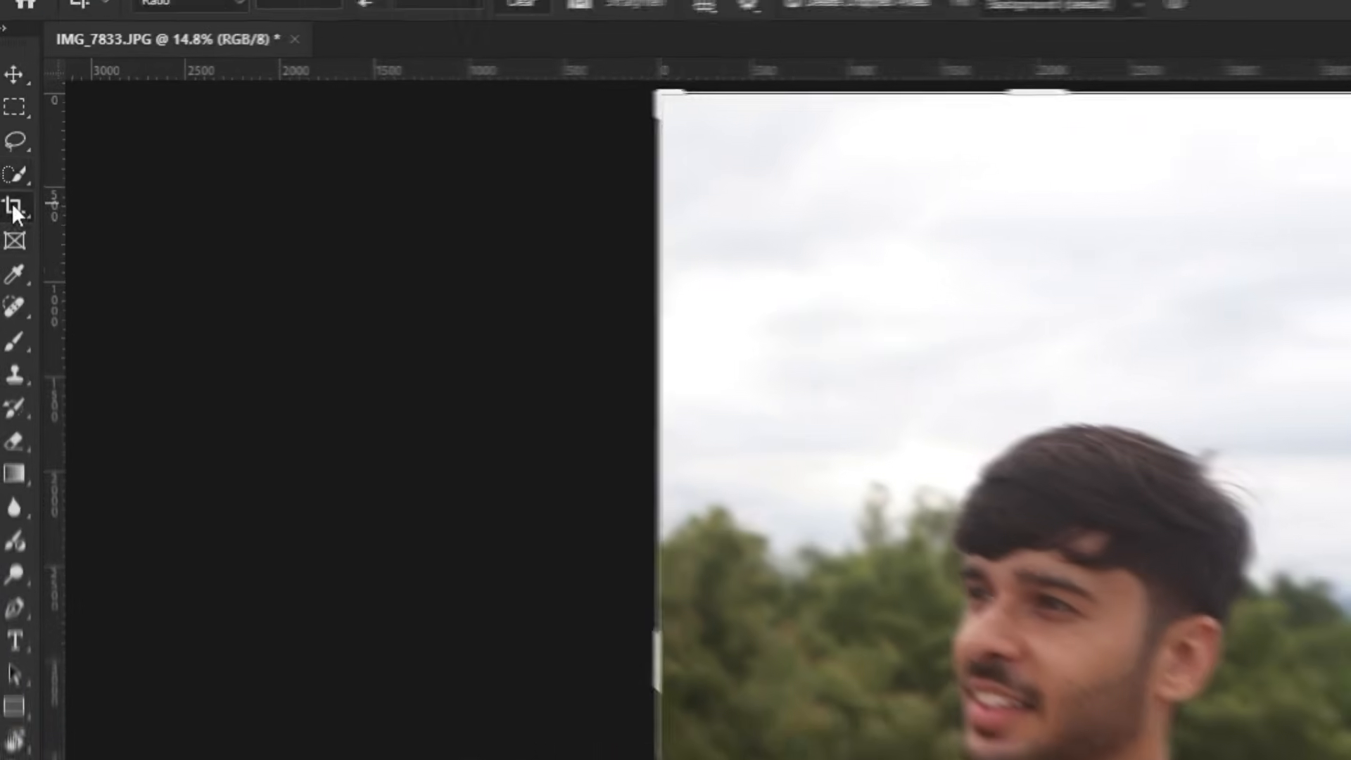
- Try cropping off the sky above the man's head with the Crop tool
click(13, 145)
drag(564, 114, 558, 140)
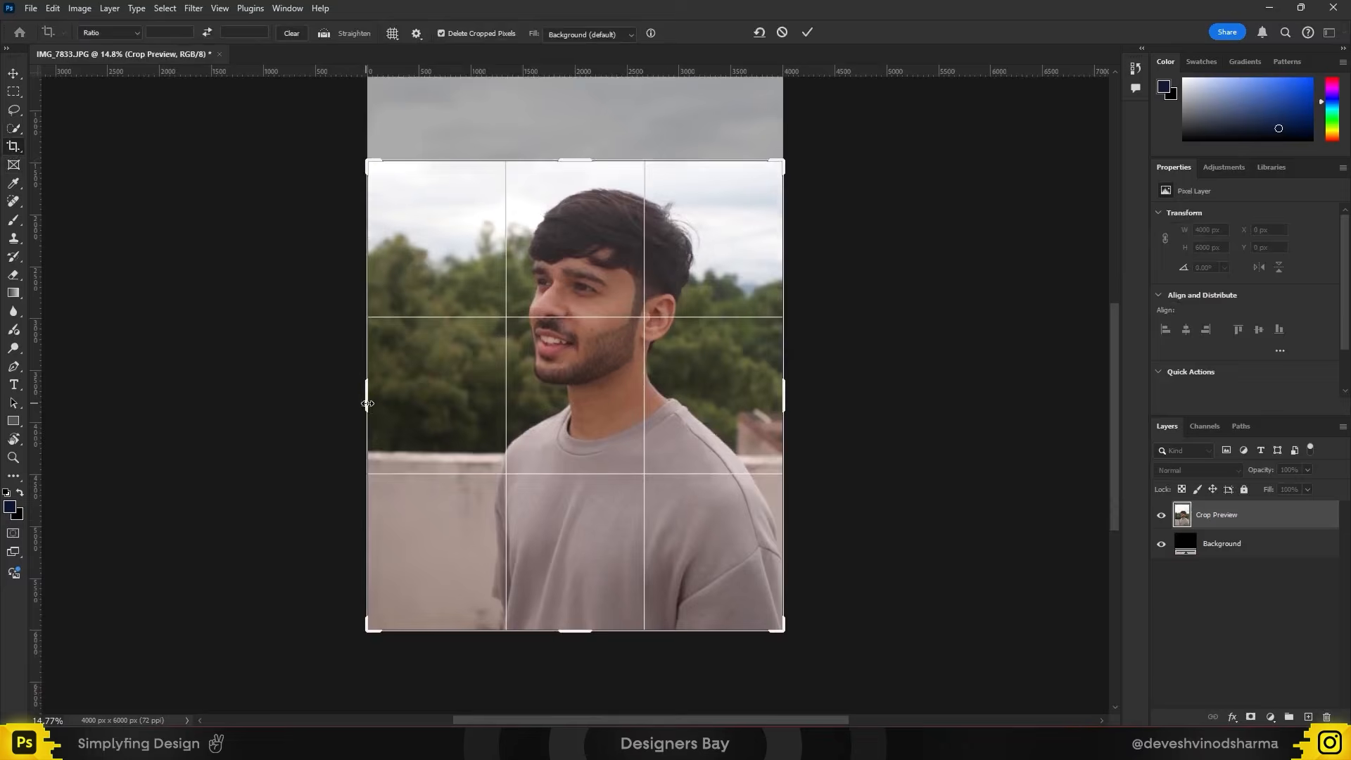
drag(505, 535, 622, 510)
click(807, 32)
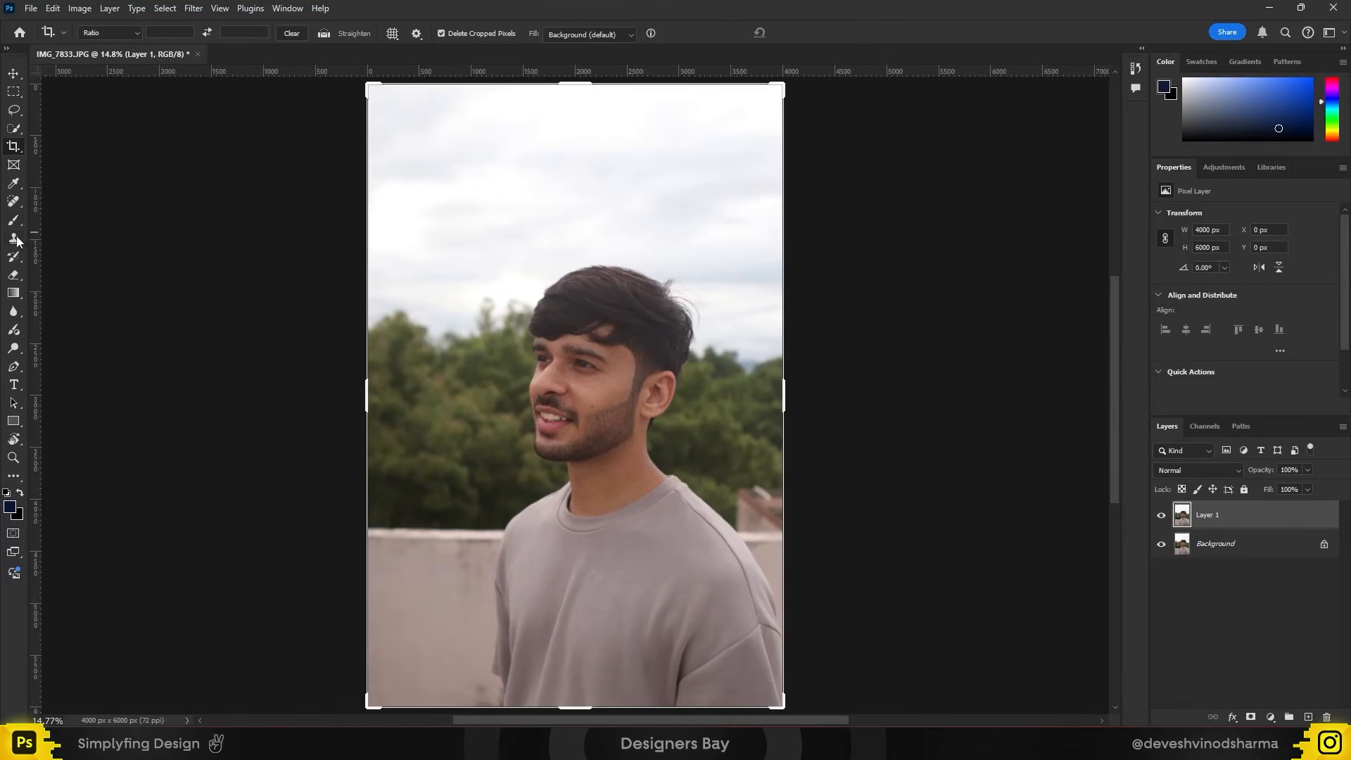
- Remove the dark blemish on the man's cheek with an enlarged Spot Healing Brush
click(13, 202)
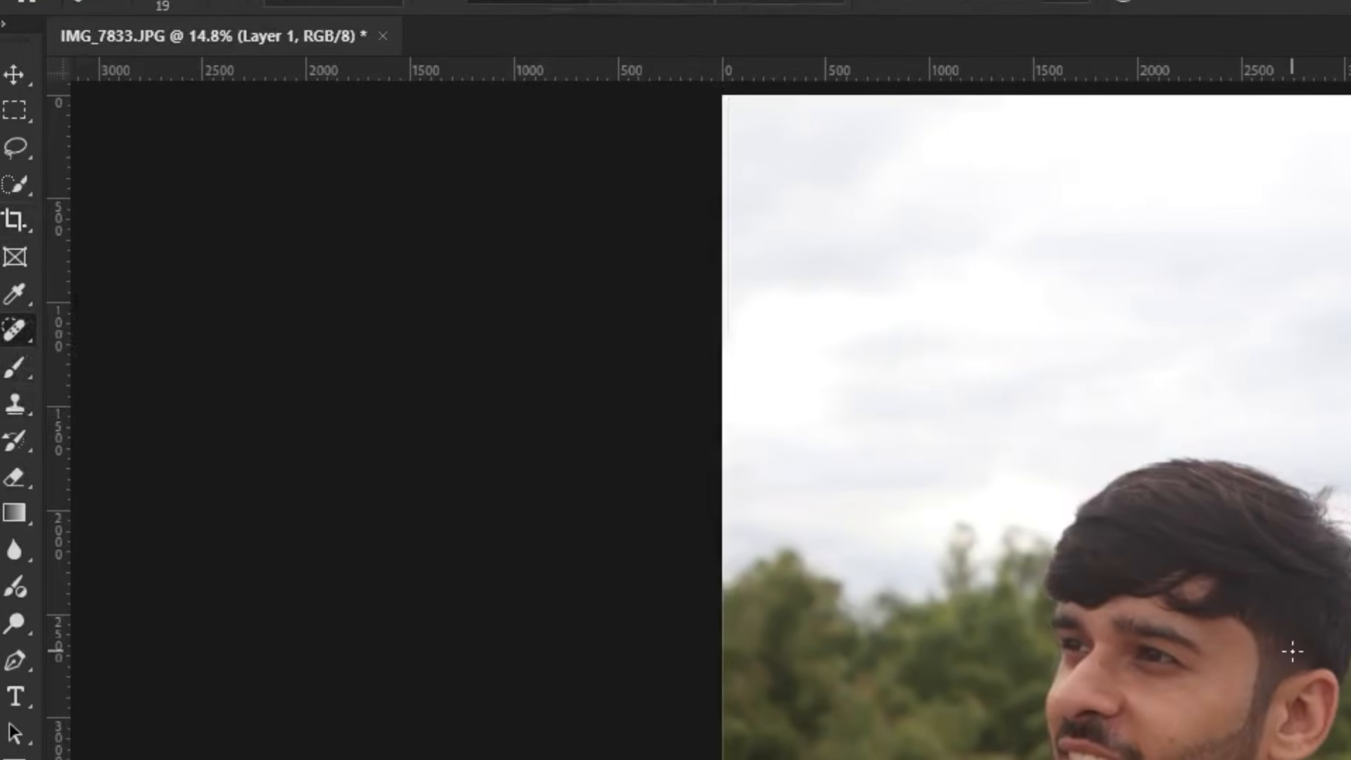
scroll(1144, 708, up, 10)
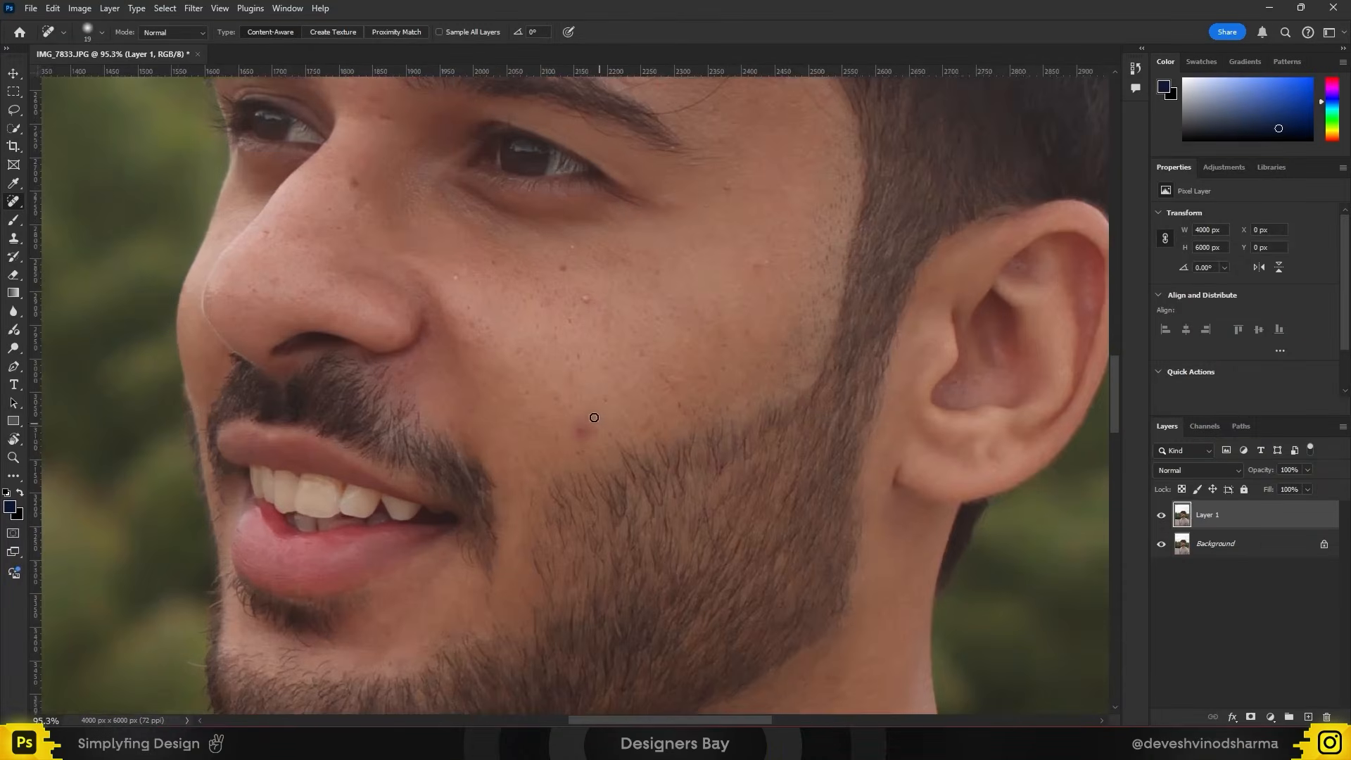
key(bracketright)
key(bracketright)
key(bracketright)
key(bracketright)
key(bracketright)
key(bracketright)
key(bracketright)
click(582, 432)
key(ctrl+0)
- Try painting a stroke diagonally across the sky with the Brush tool at size 300
click(14, 220)
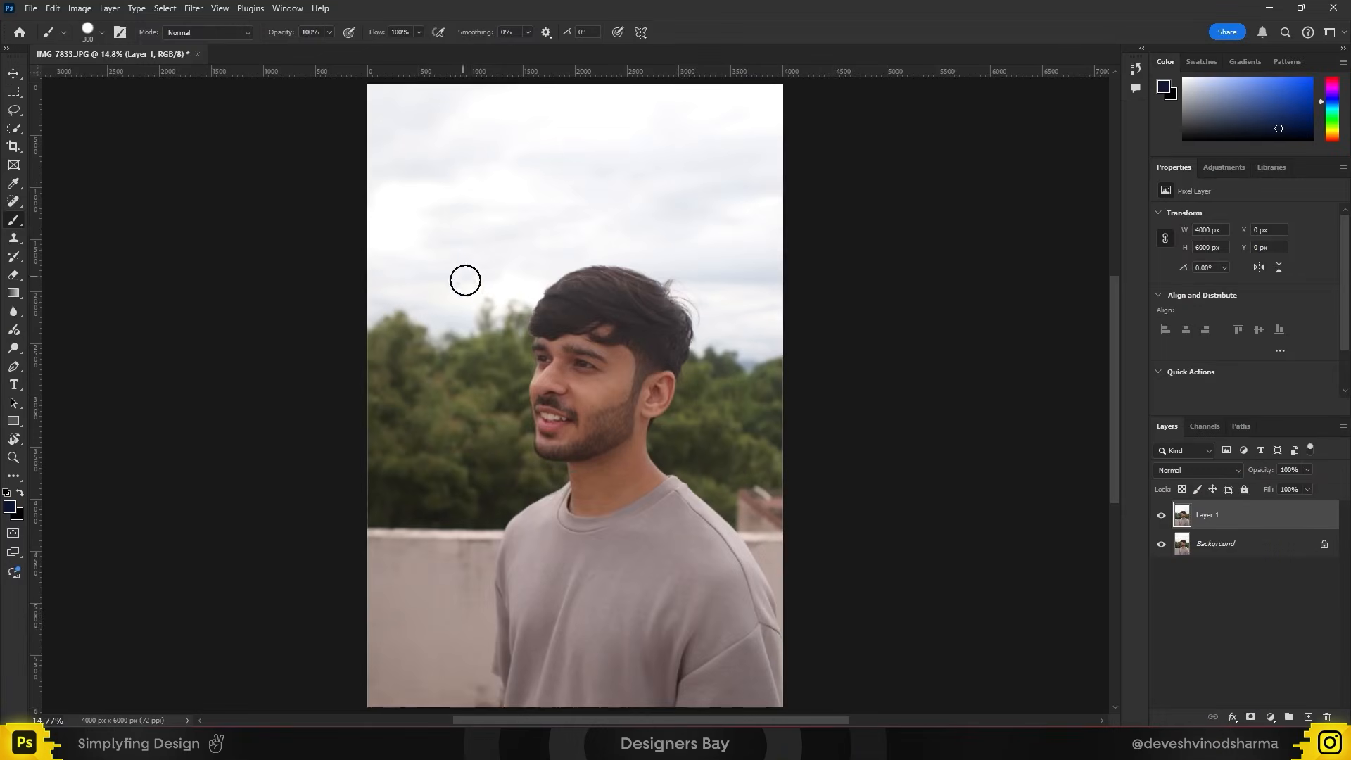
mouse_move(451, 135)
mouse_down()
mouse_move(472, 189)
mouse_move(522, 191)
mouse_move(577, 167)
mouse_move(691, 195)
mouse_move(717, 224)
mouse_move(614, 230)
mouse_move(594, 265)
mouse_up()
- Set the brush to a soft size 99 tip at 79% opacity and add a new layer above Layer 1
right_click(504, 199)
click(329, 34)
key(ctrl+shift+n)
click(785, 223)
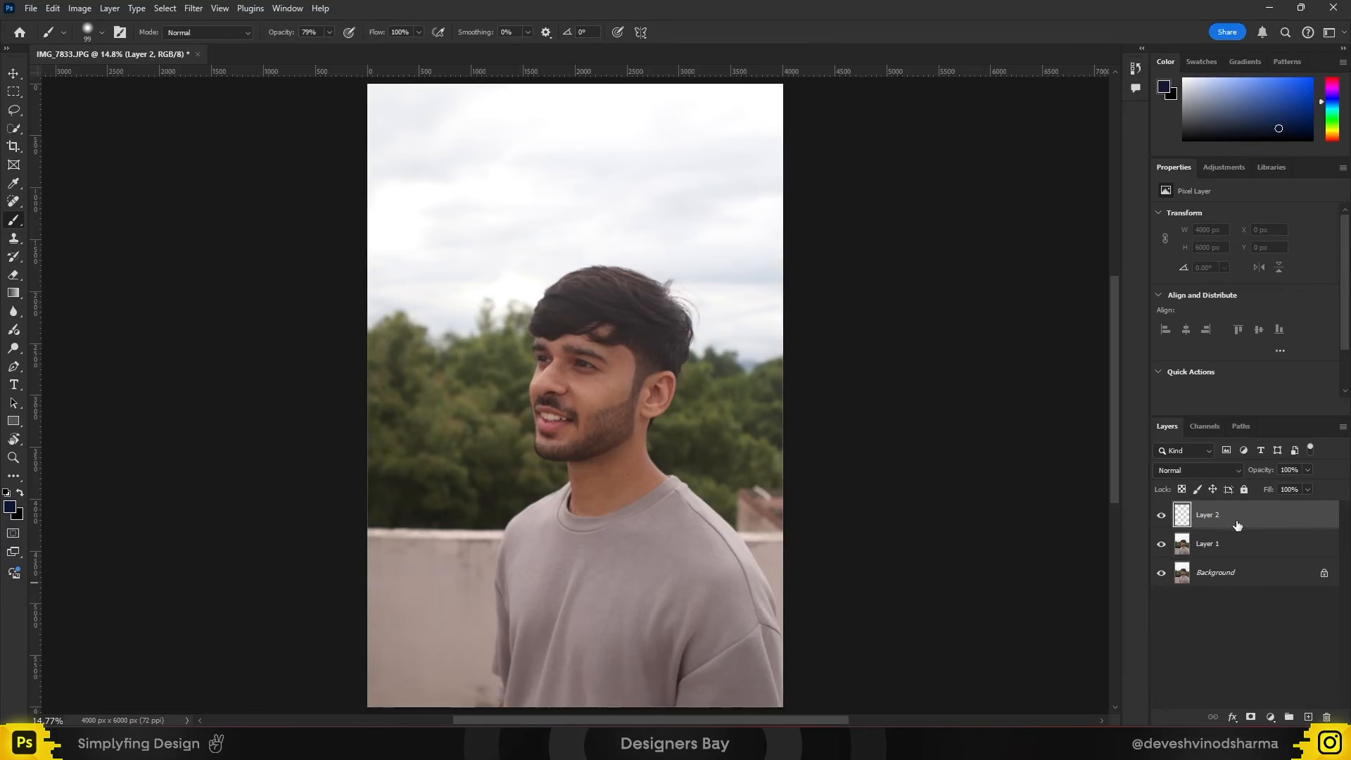
- Paint a blue zigzag and a green scribble across the sky on Layer 2 and lower the layer's opacity
mouse_move(440, 128)
mouse_down()
mouse_move(519, 206)
mouse_move(635, 232)
mouse_up()
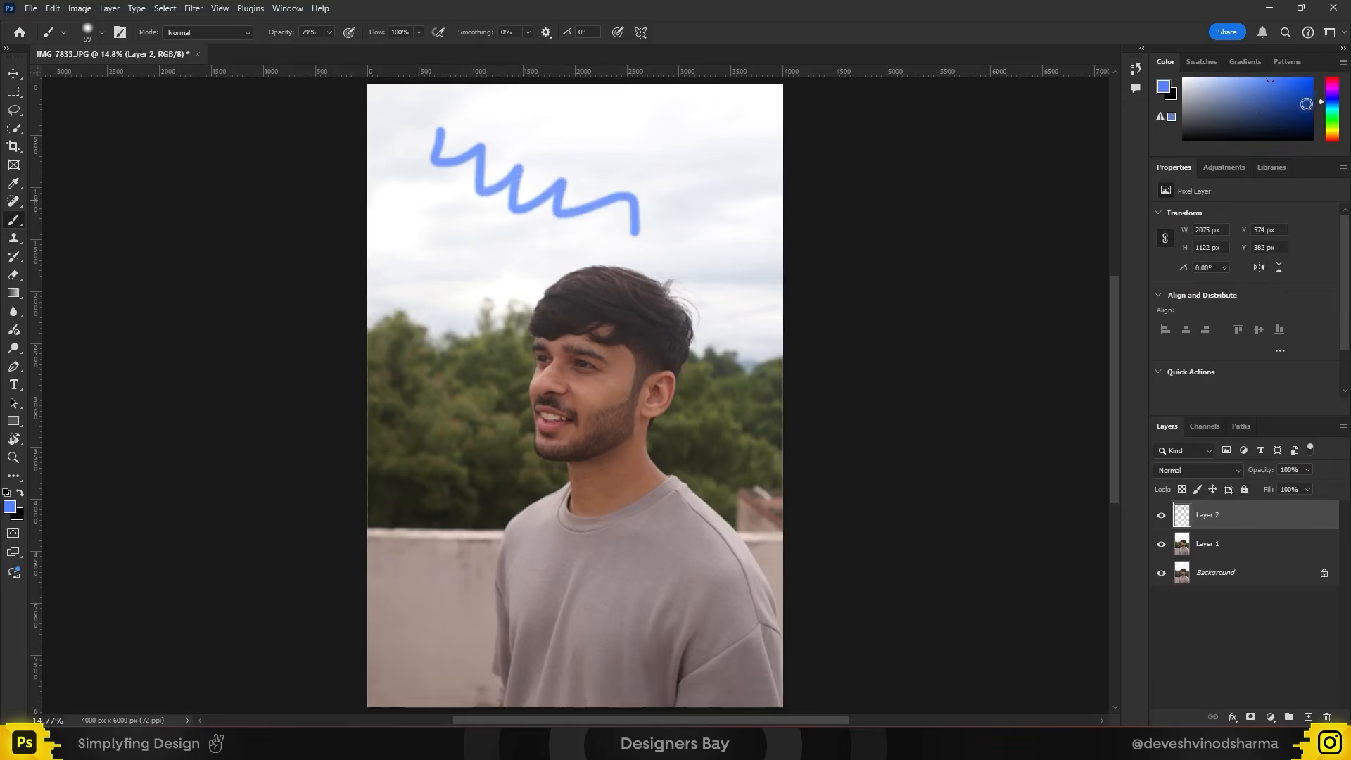
mouse_move(636, 129)
mouse_down()
mouse_move(605, 150)
mouse_move(689, 213)
mouse_up()
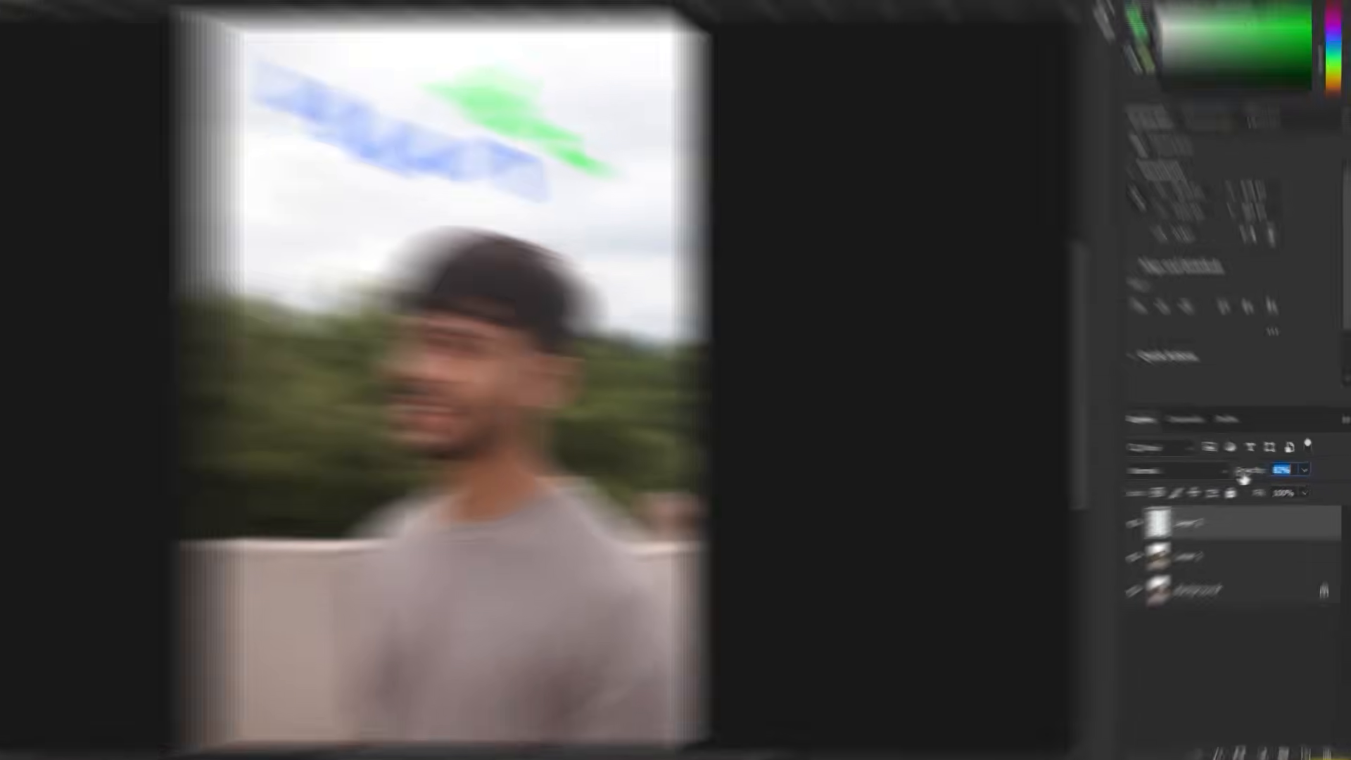
drag(1268, 475, 1202, 477)
mouse_move(1080, 486)
mouse_down()
mouse_move(1091, 483)
mouse_move(1072, 505)
mouse_up()
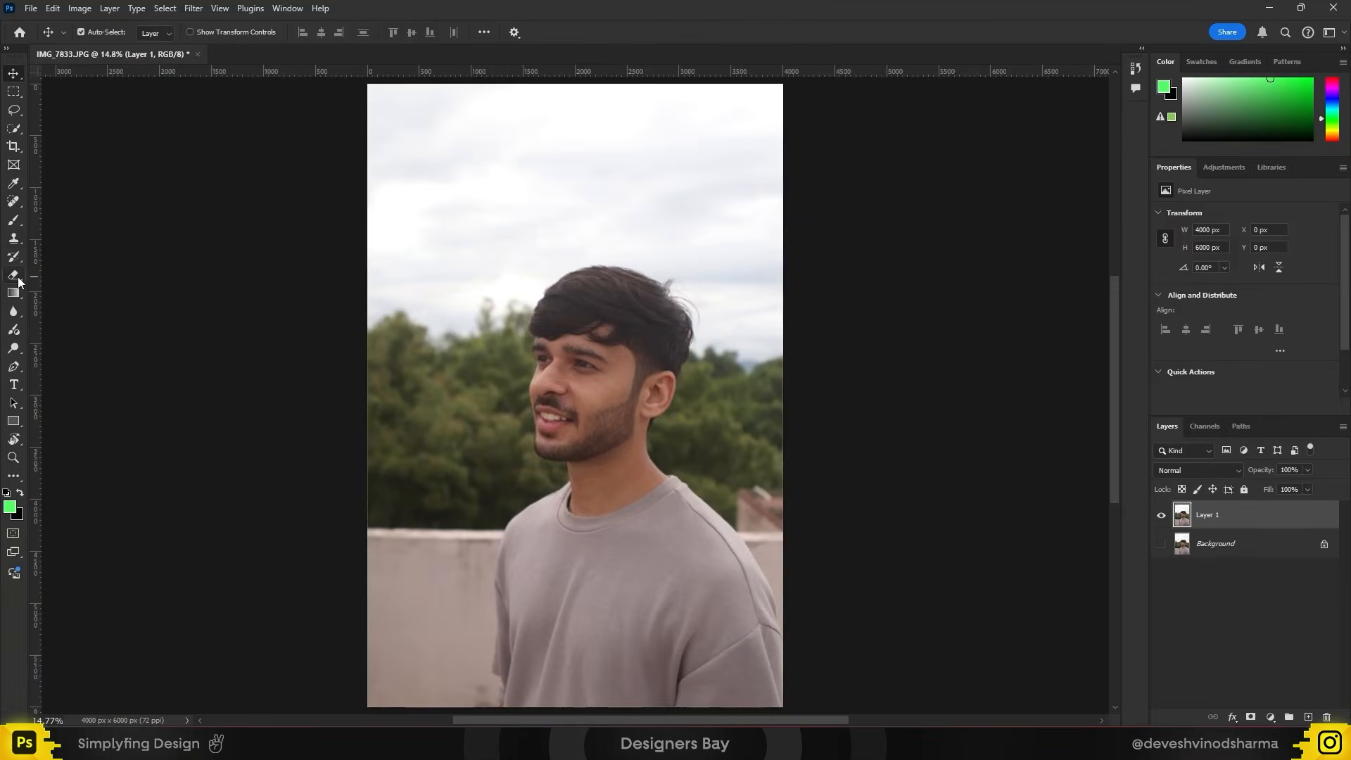
- Try erasing part of the sky and trees beside the man on Layer 1 with the Eraser tool at size 100
click(13, 274)
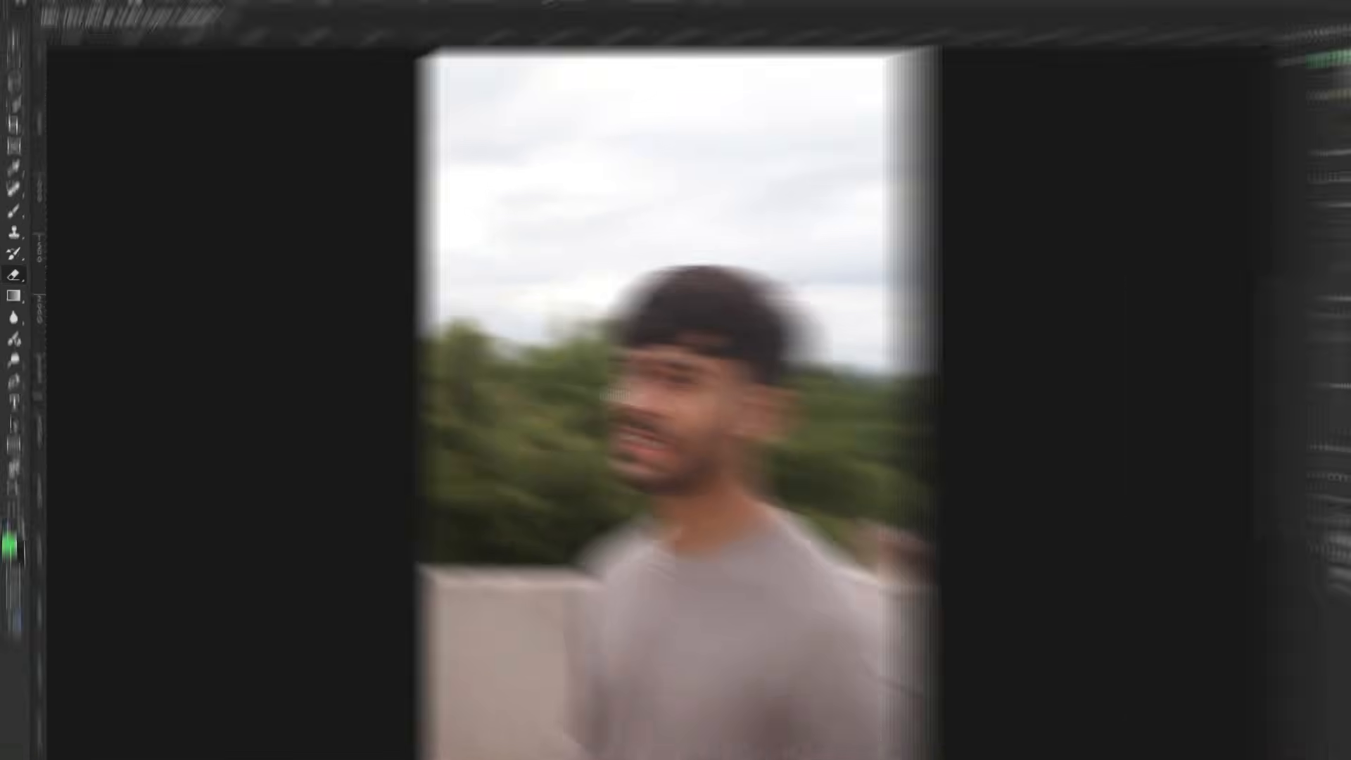
drag(438, 280, 429, 347)
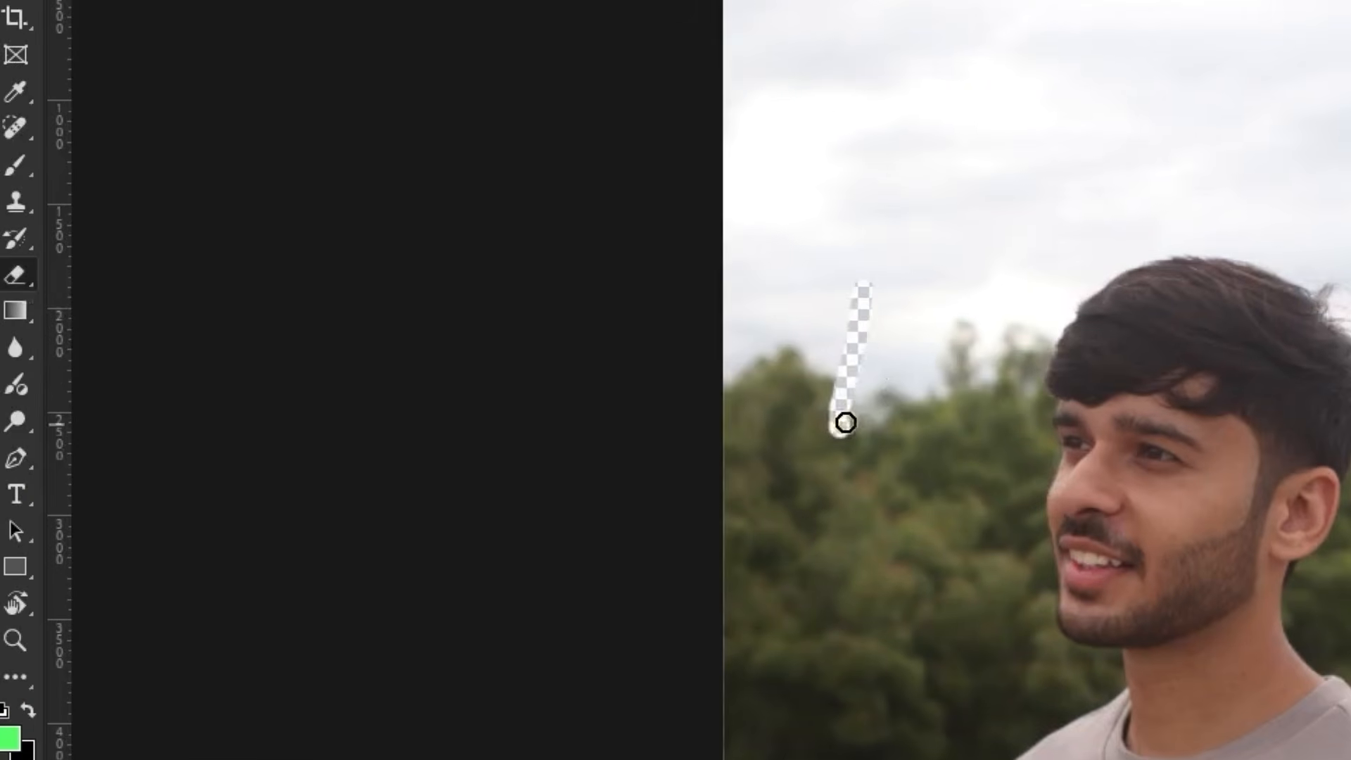
mouse_move(846, 422)
mouse_down()
mouse_move(896, 288)
mouse_move(833, 696)
mouse_move(922, 359)
mouse_move(973, 481)
mouse_up()
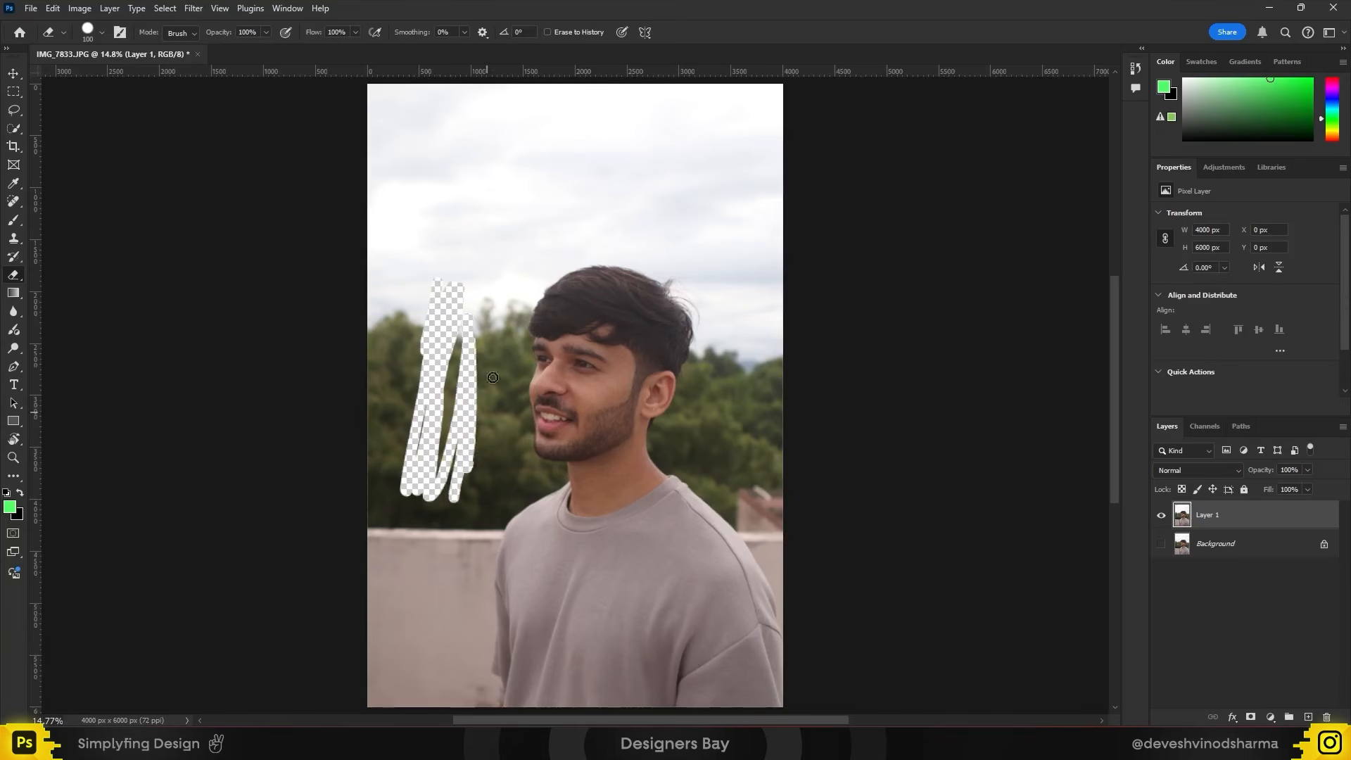
drag(493, 378, 510, 450)
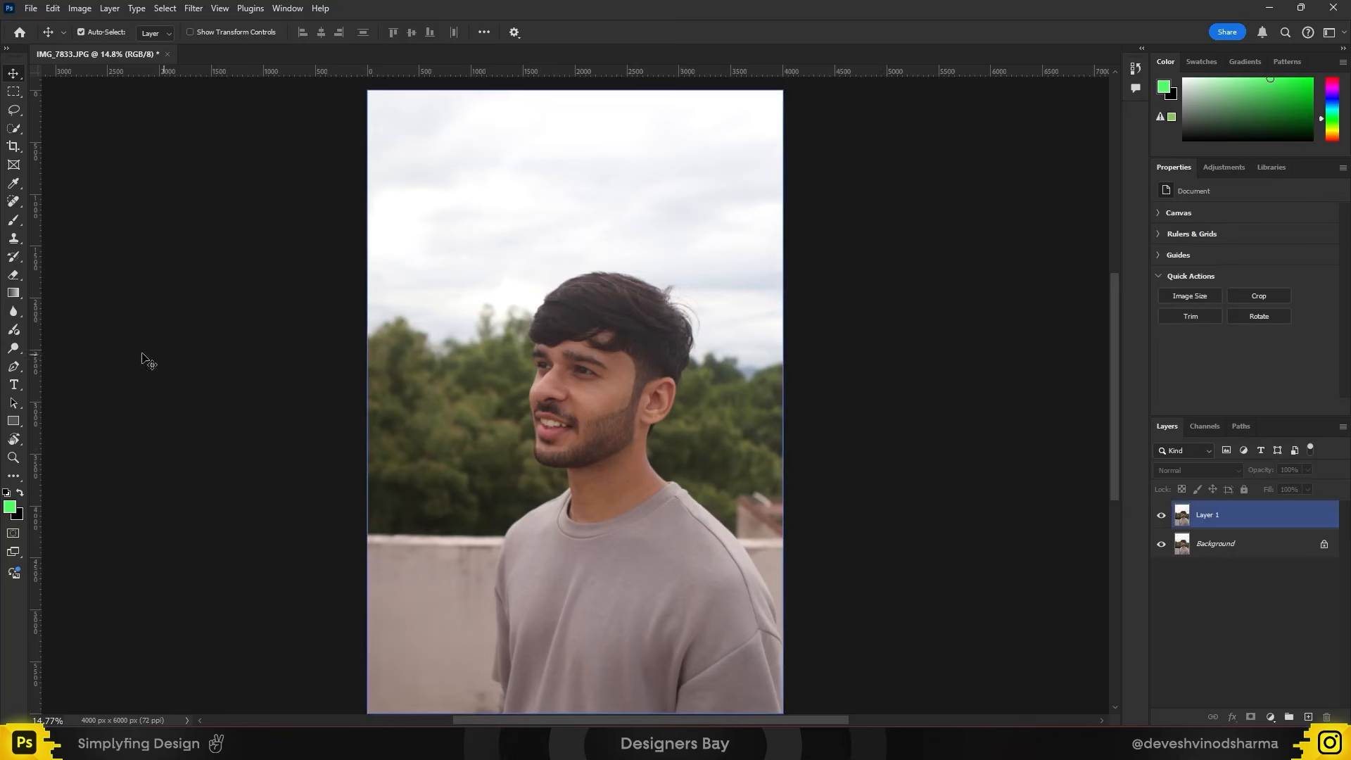
- Add a green-to-transparent gradient diagonally from the photo's upper-left corner, and change it to the cyan-to-magenta preset from the Purples group
key(g)
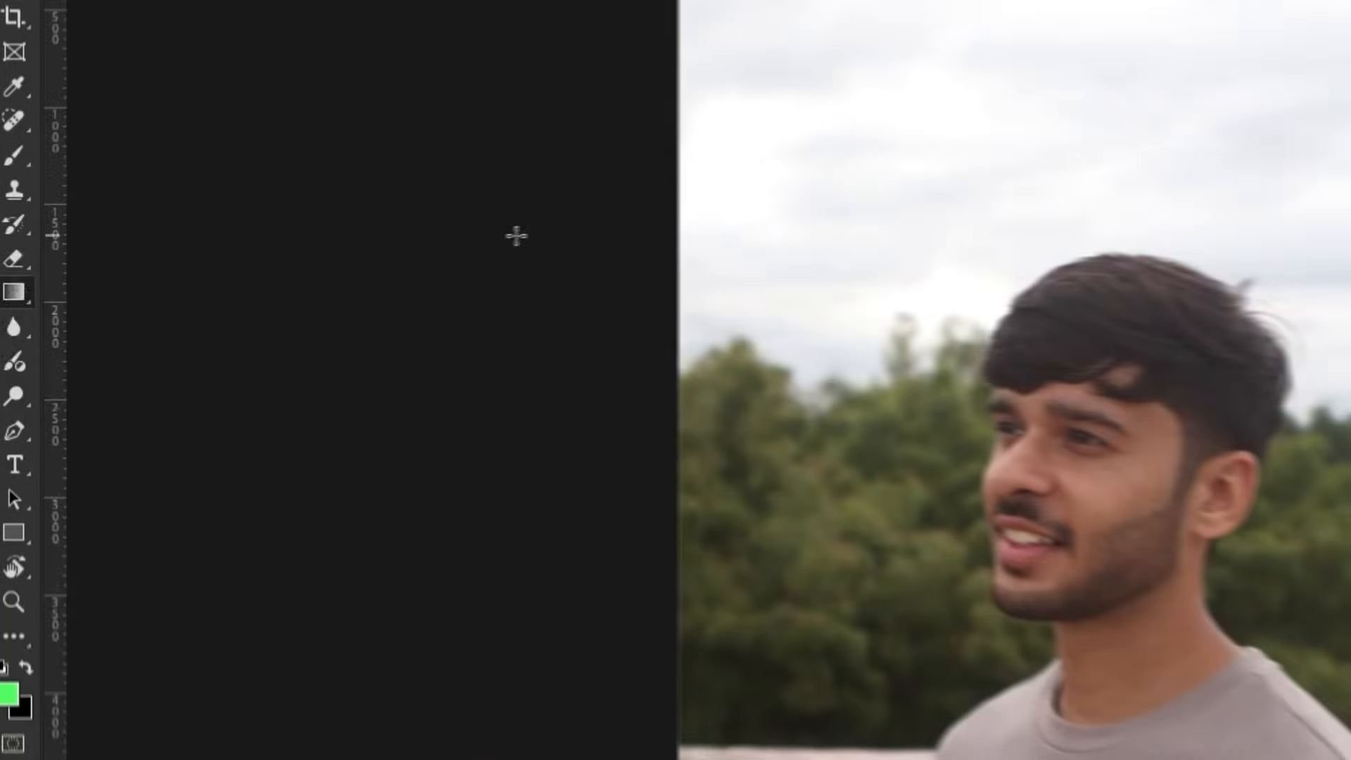
drag(348, 104, 563, 290)
click(192, 37)
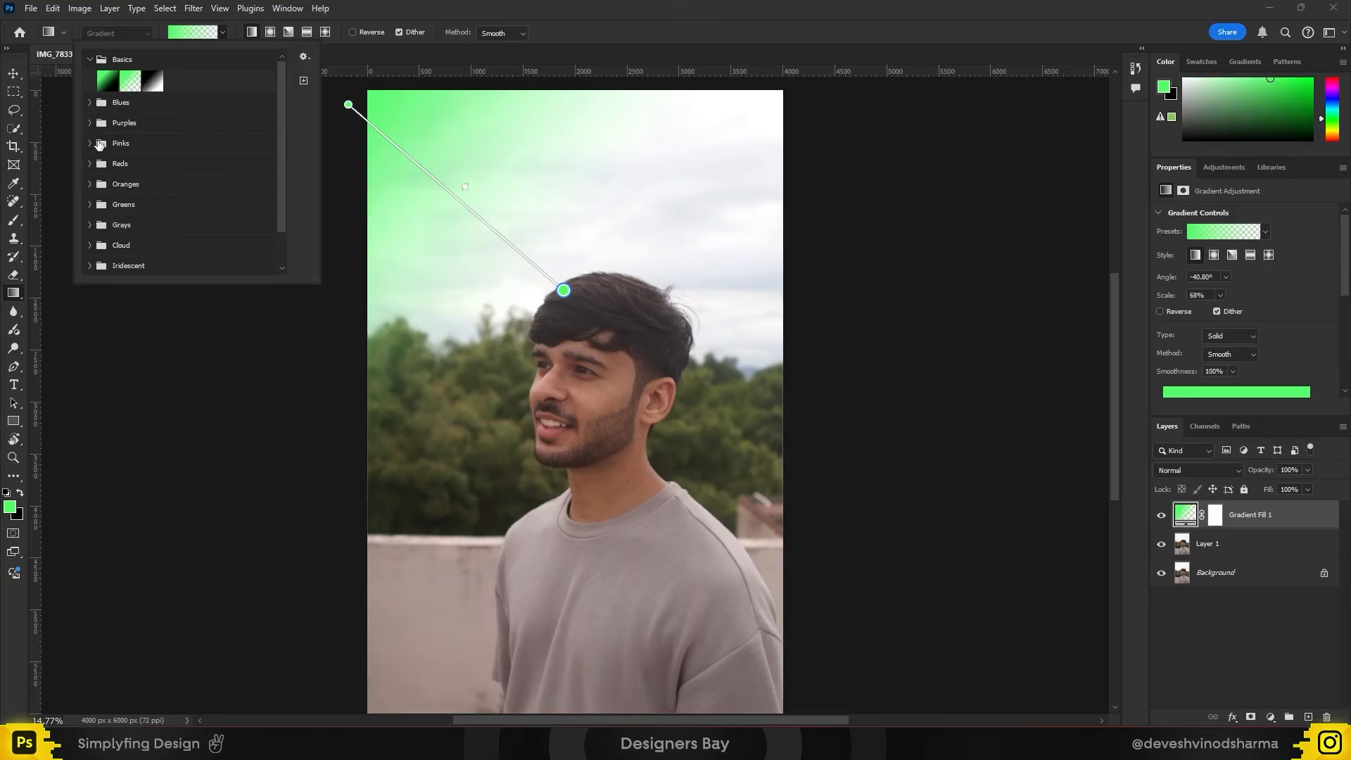
click(89, 144)
click(92, 124)
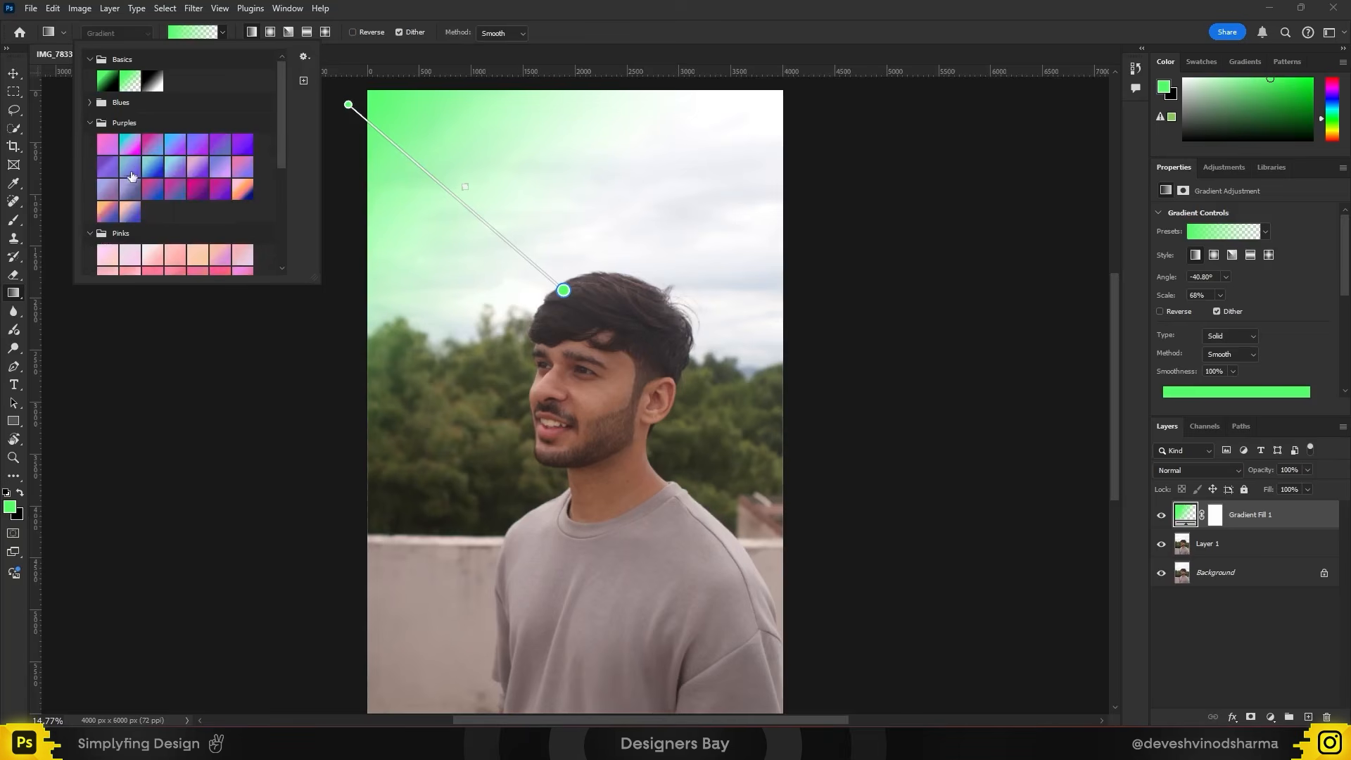
click(127, 145)
- Reposition both ends of the cyan-to-magenta gradient so it runs diagonally from the photo's middle to its lower-right edge
drag(568, 276, 764, 592)
drag(349, 110, 543, 310)
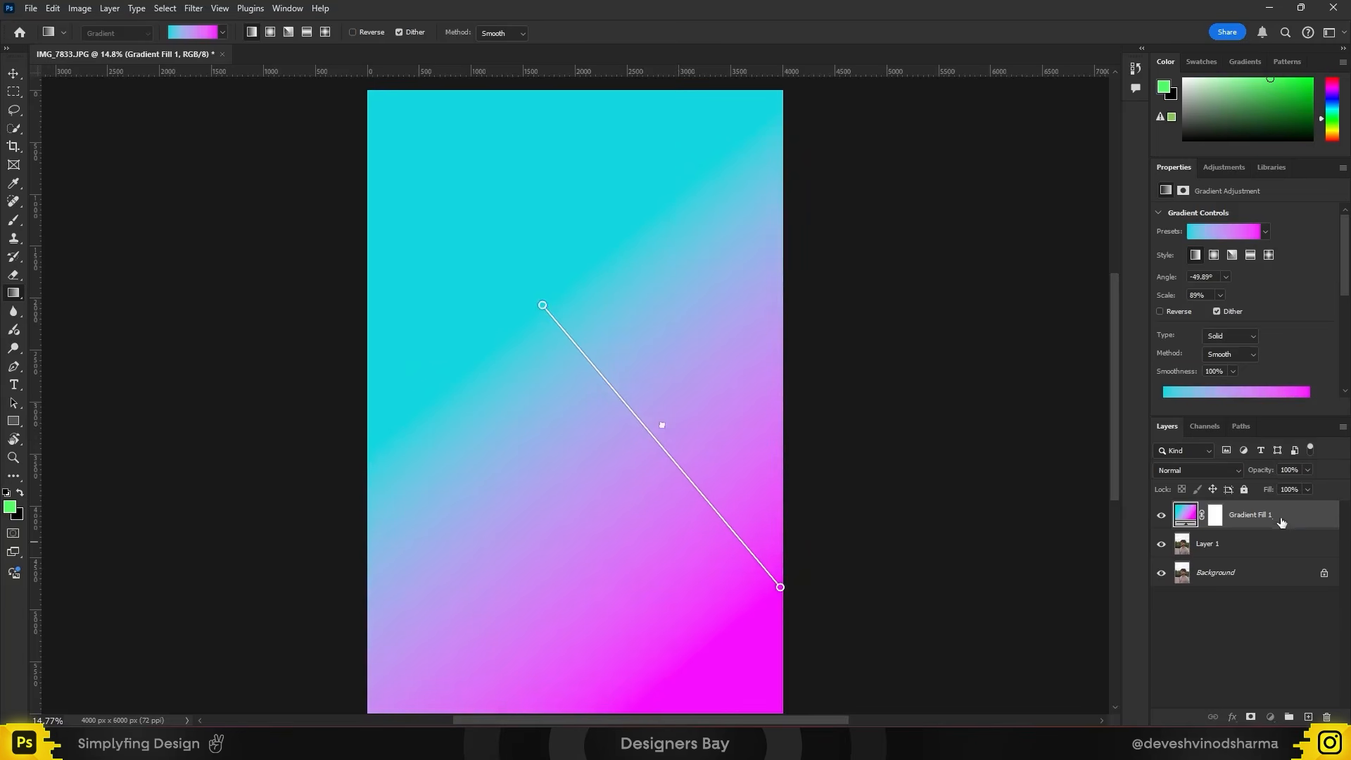
drag(1281, 522, 1277, 554)
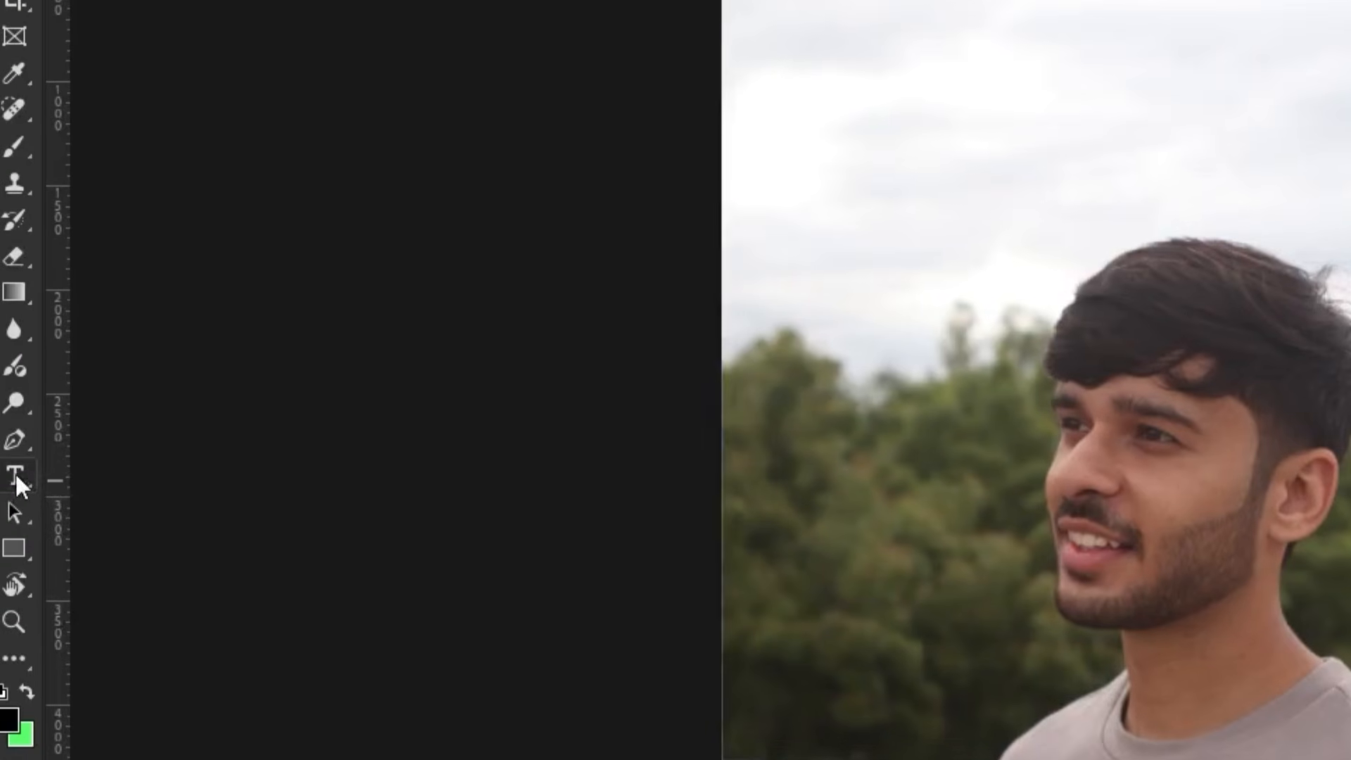
- Add the text "Textwe" in the sky above the man and enlarge it to span most of the photo's width
click(16, 475)
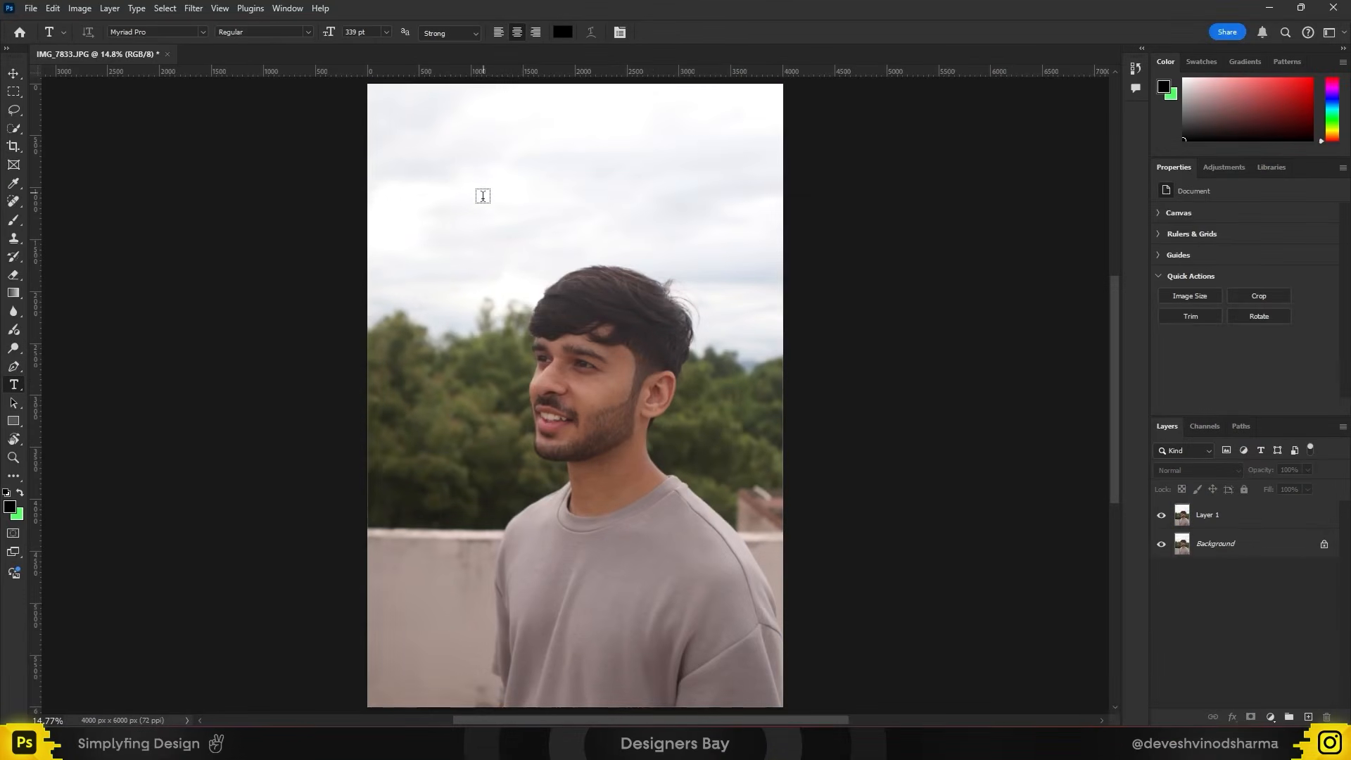
click(569, 166)
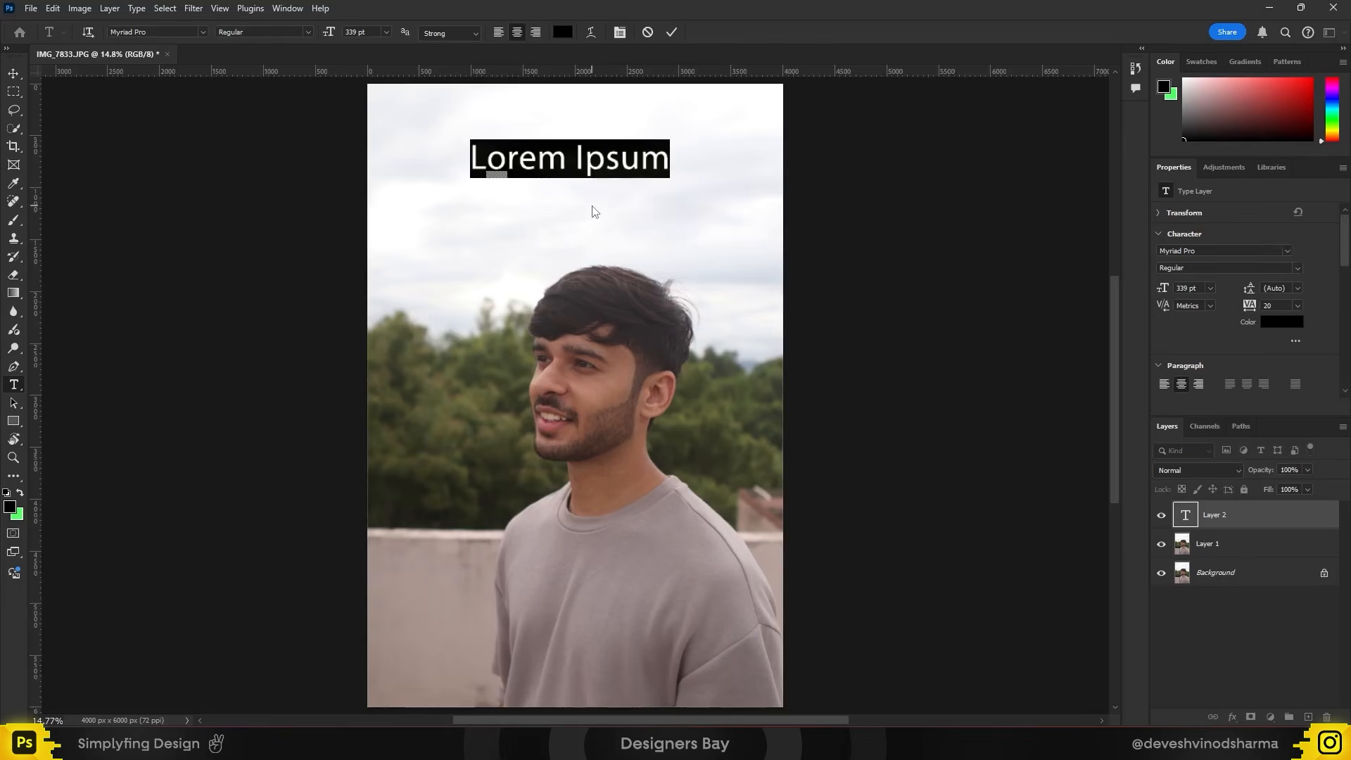
text(Textwe)
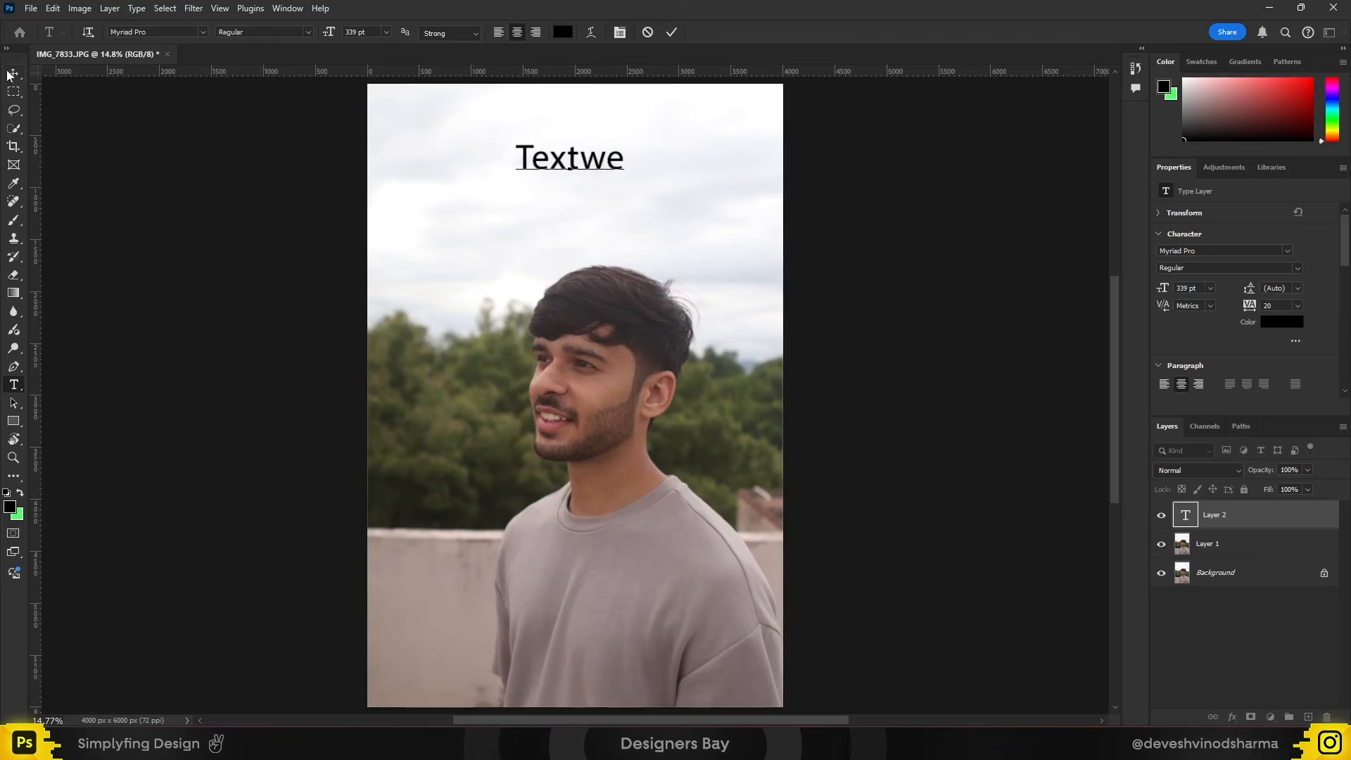
click(12, 73)
click(625, 189)
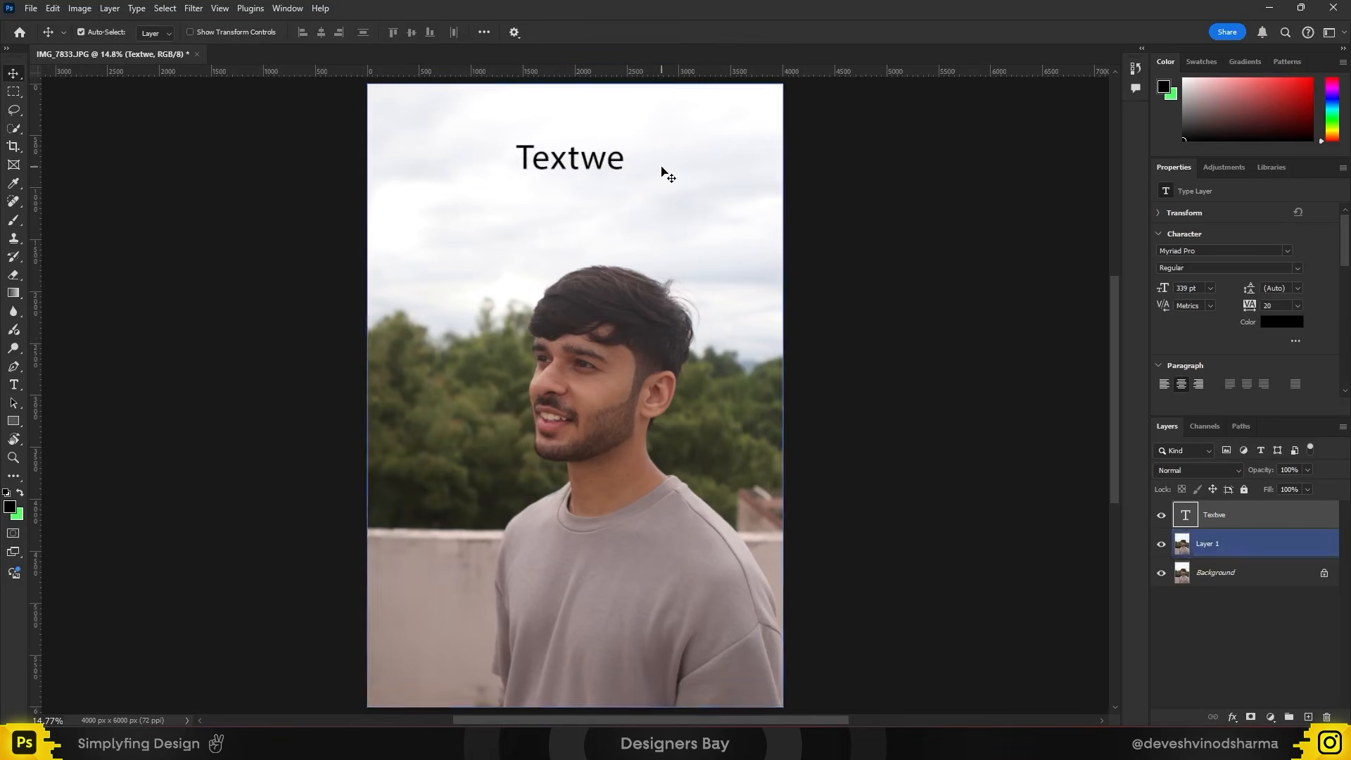
key(ctrl+t)
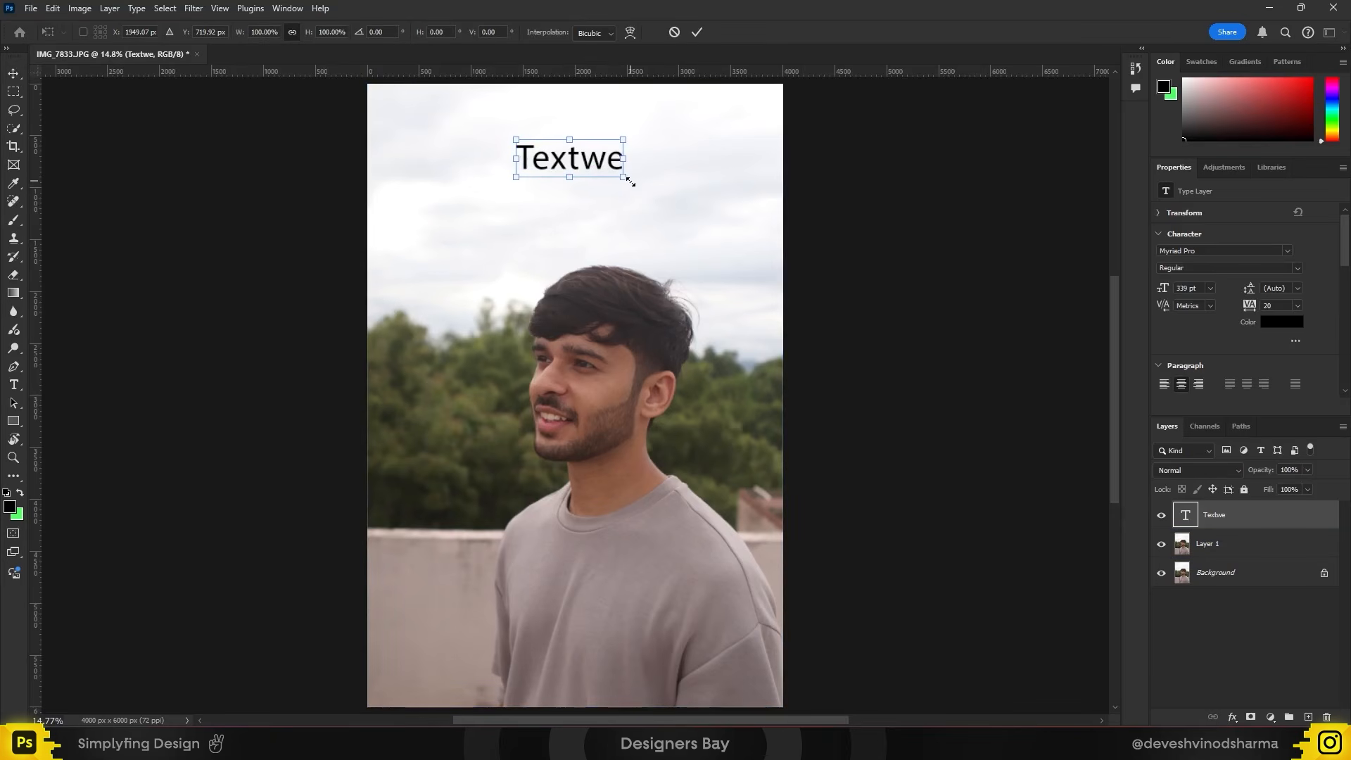
drag(627, 182, 716, 223)
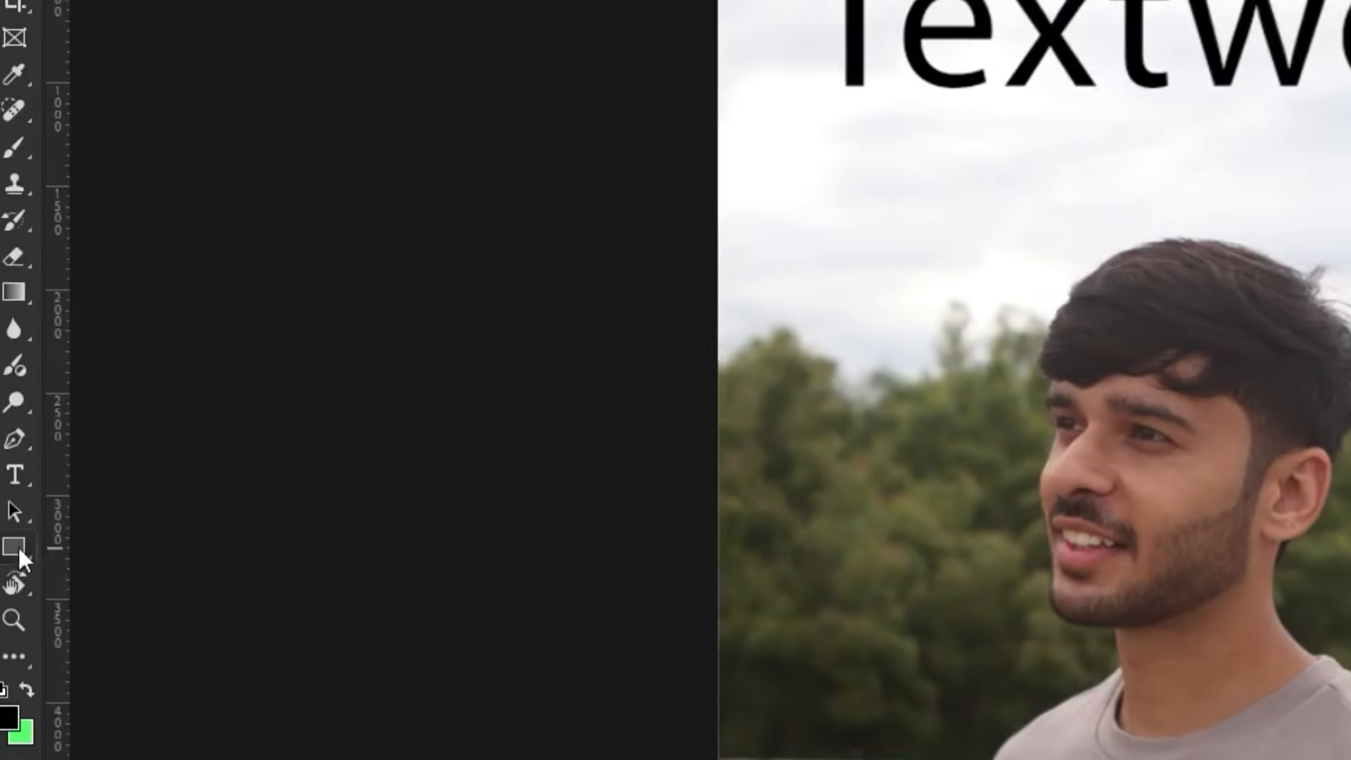
- Draw a rectangle with a black fill and a blue 1 px stroke over the sky and trees beside the man's face
right_click(16, 546)
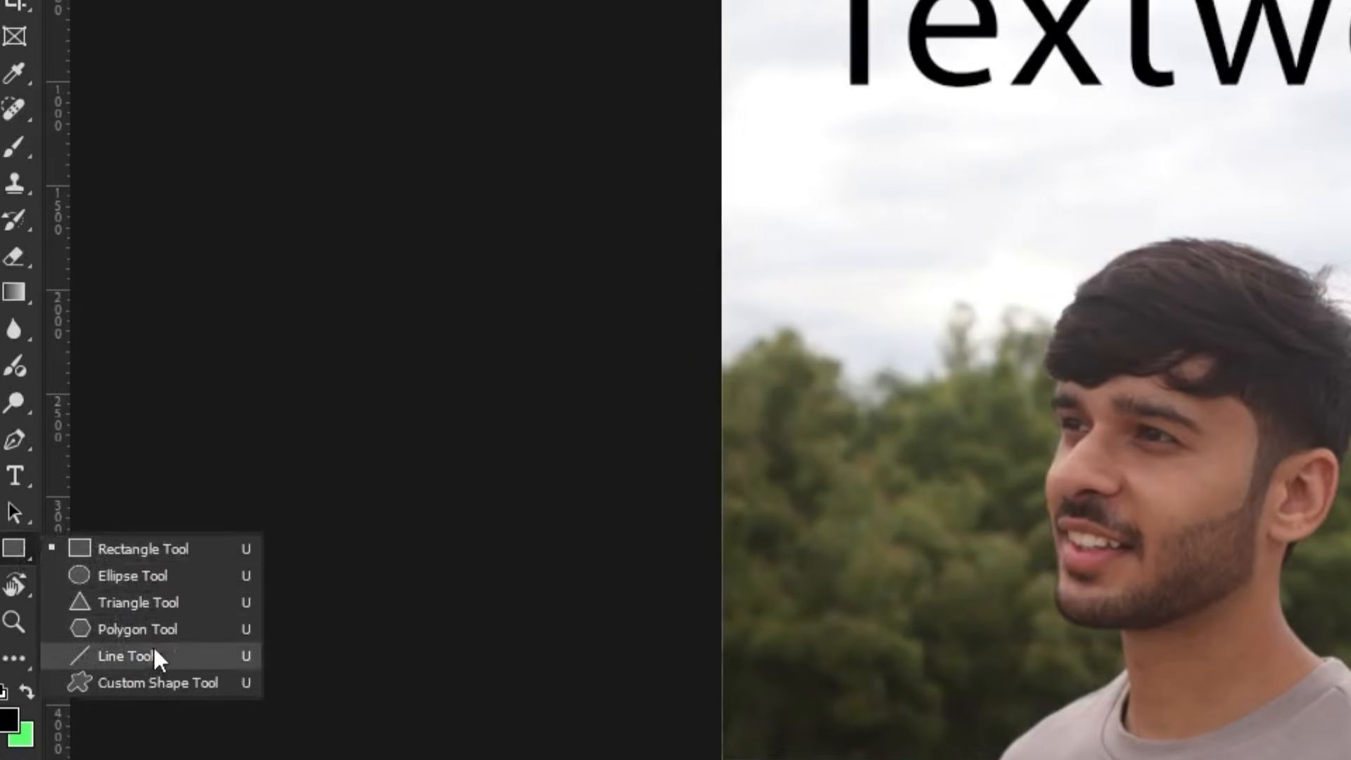
click(146, 550)
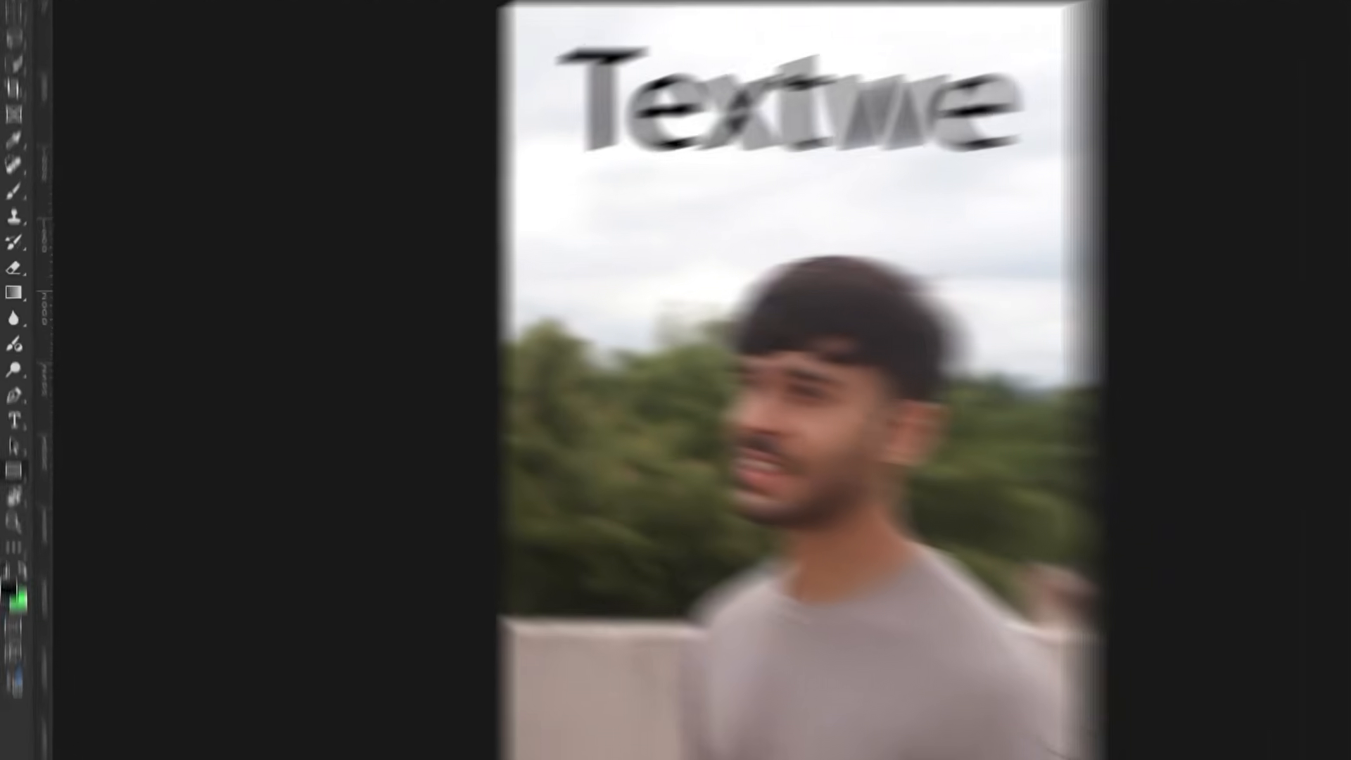
click(156, 32)
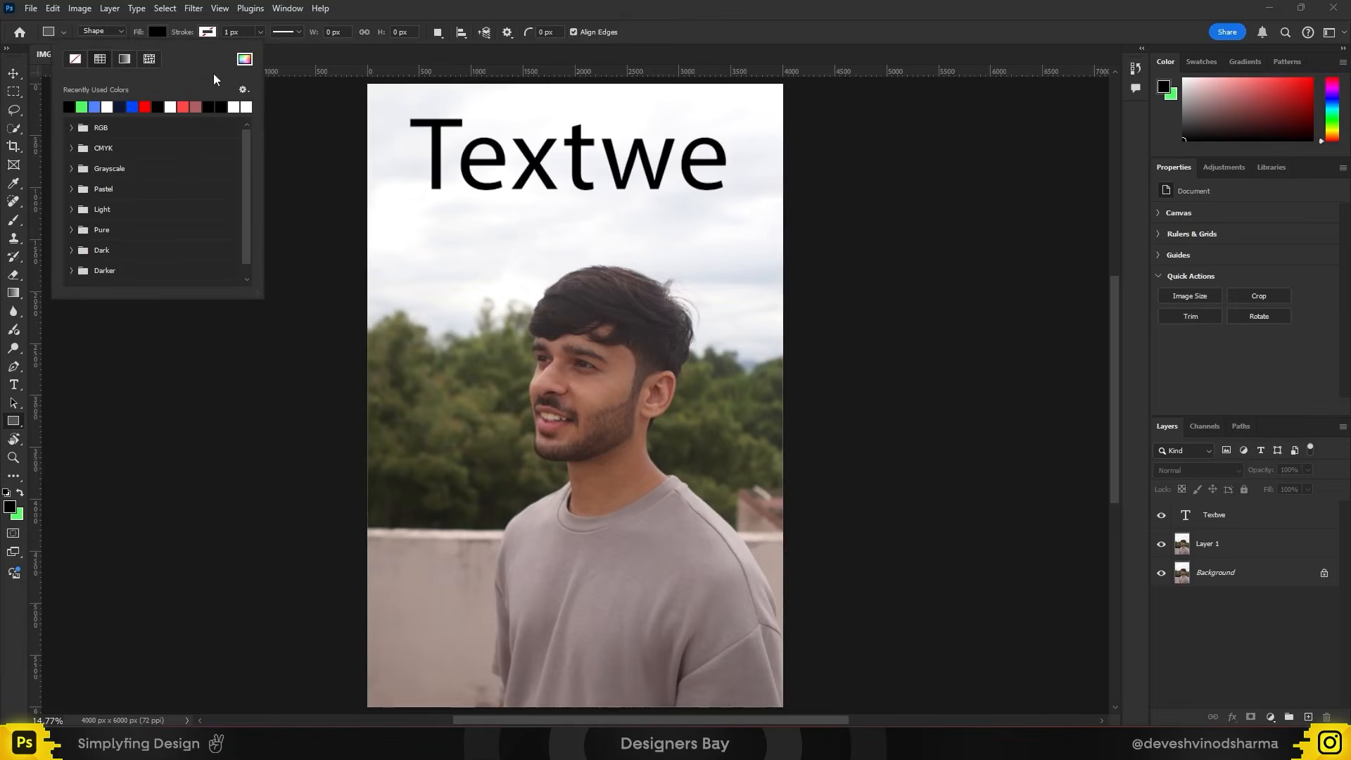
click(207, 32)
click(147, 106)
mouse_move(418, 241)
mouse_down()
mouse_move(524, 314)
mouse_move(519, 363)
mouse_up()
click(1303, 675)
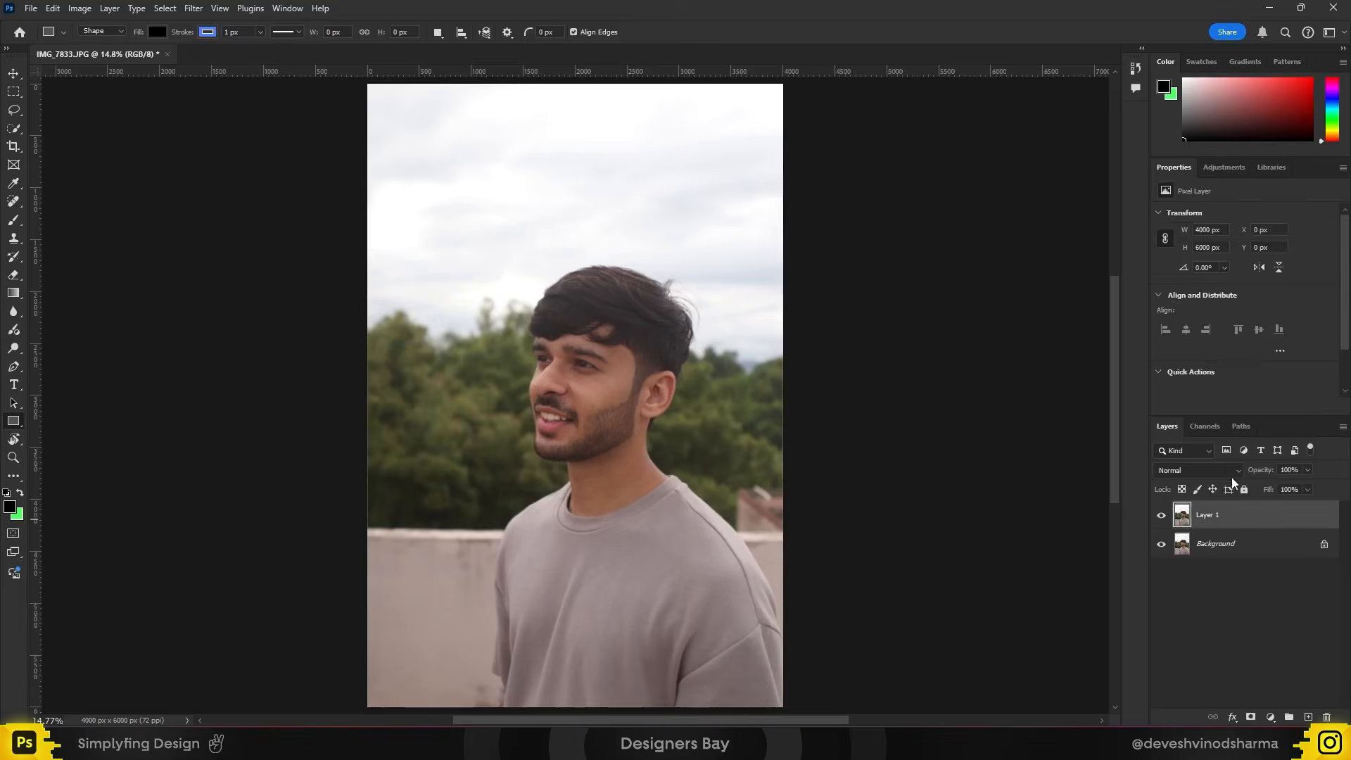
click(1196, 470)
click(1296, 624)
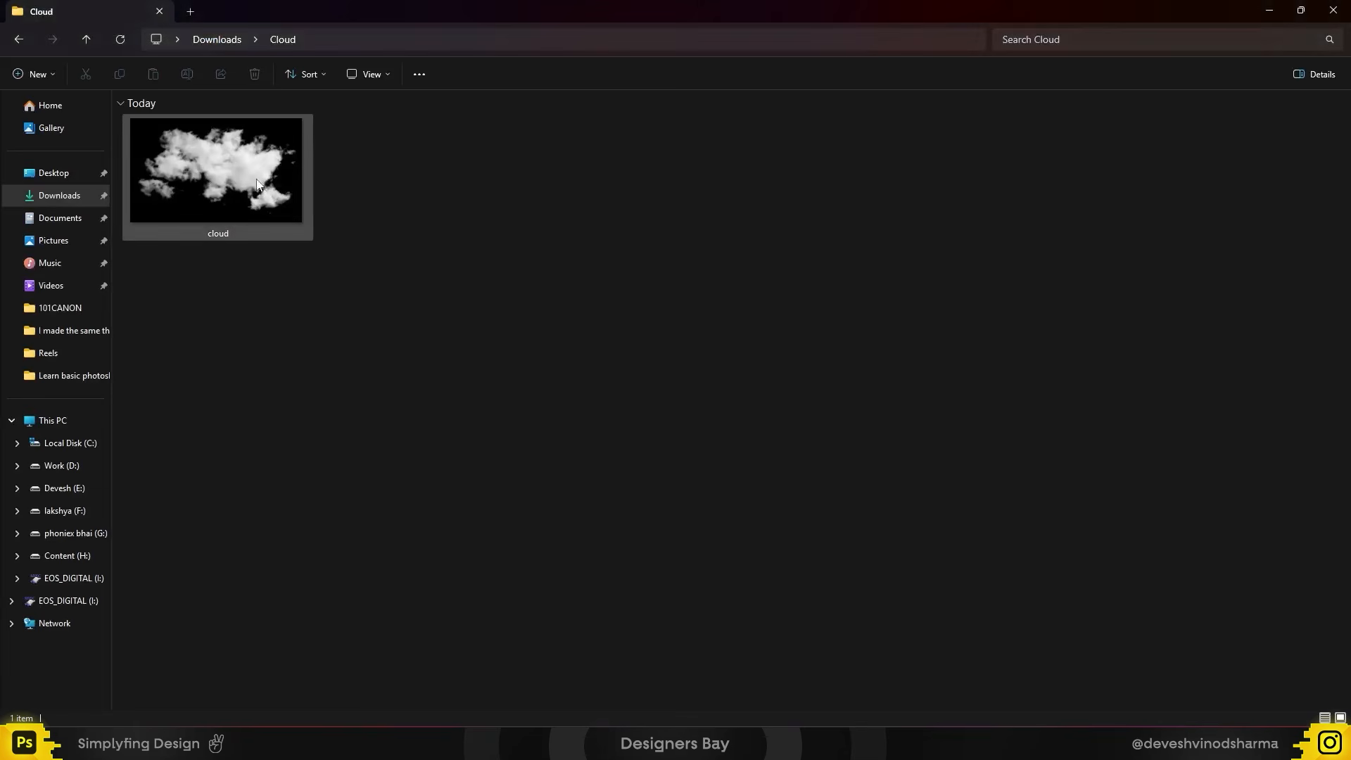
- Place the cloud image from the Downloads > Cloud folder over the sky, sized about 3280 by 1990 px
click(294, 169)
drag(322, 318, 593, 320)
drag(585, 386, 912, 190)
drag(848, 280, 663, 204)
key(Return)
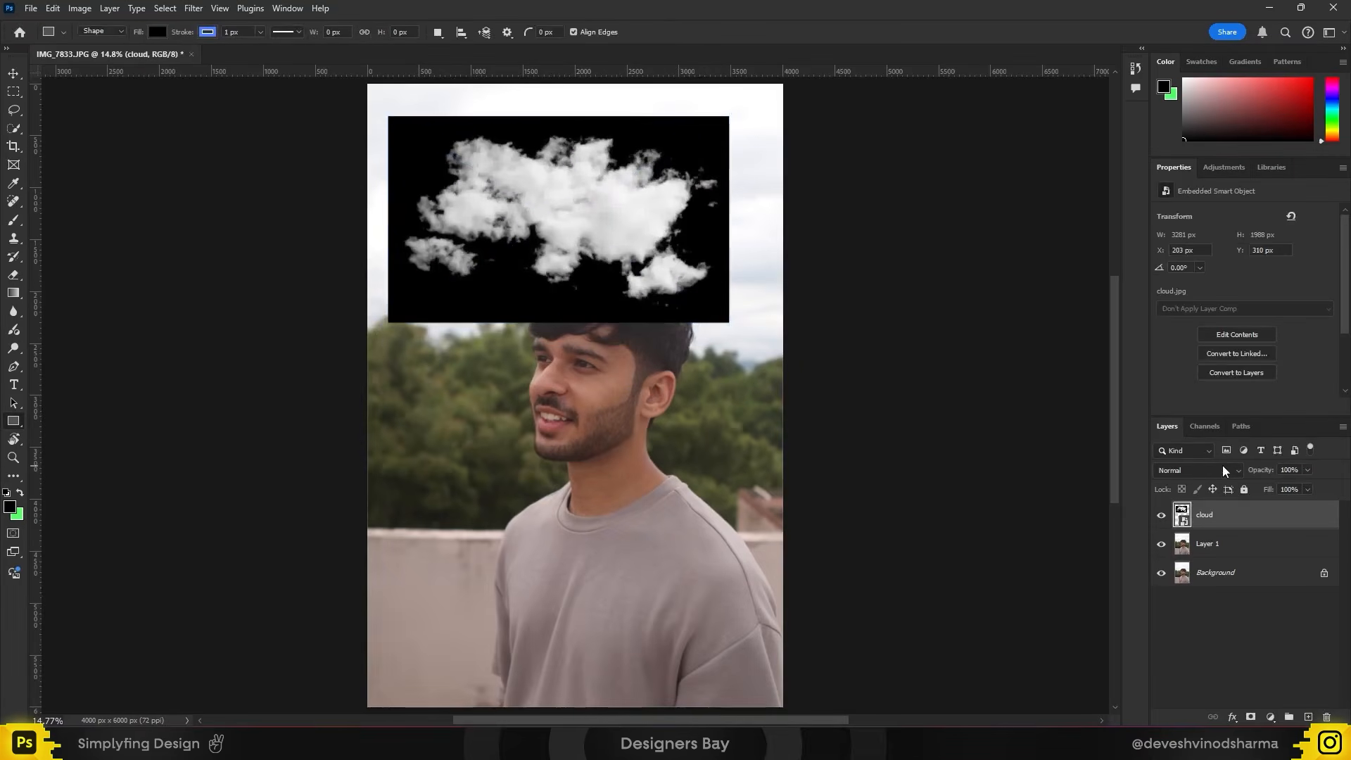
- Set the cloud layer's blend mode to Screen and move the cloud down over the man's shirt
click(1224, 470)
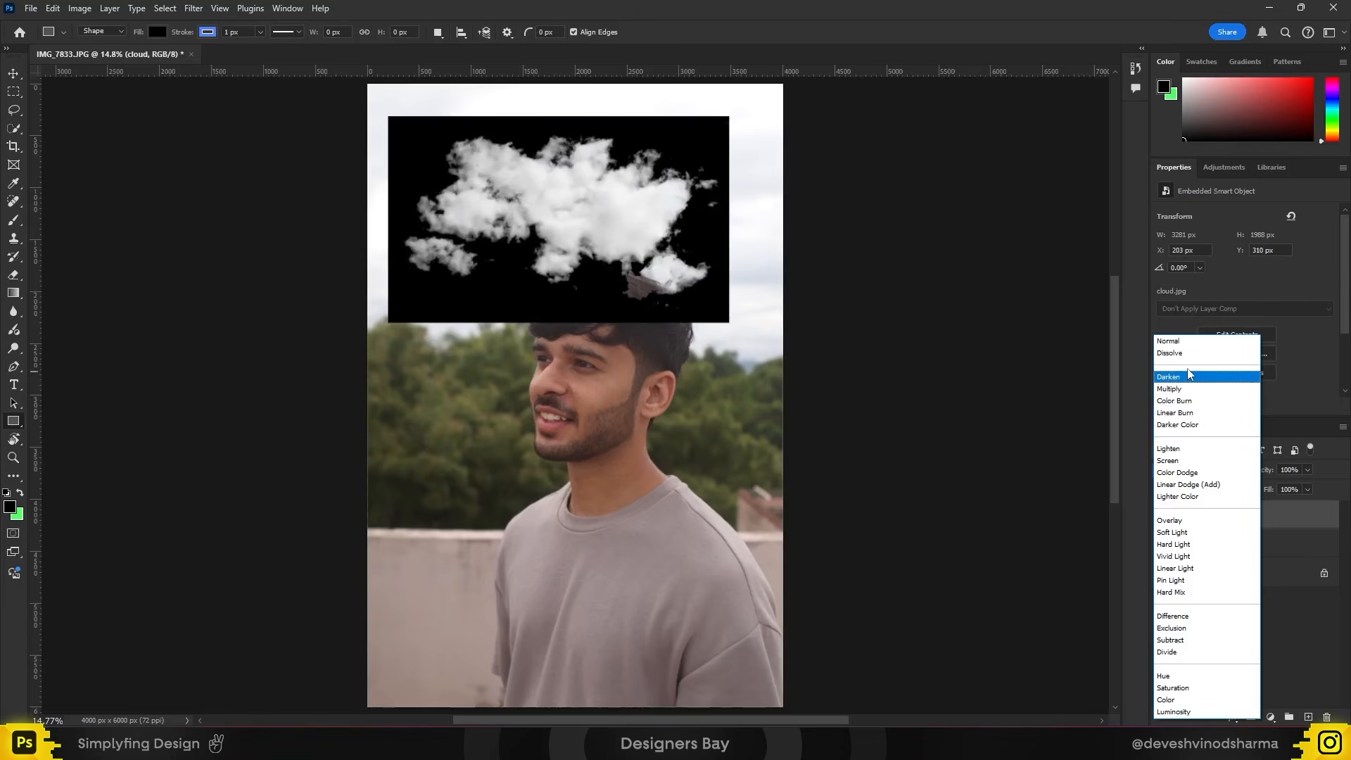
click(1194, 461)
click(14, 74)
drag(582, 248, 606, 617)
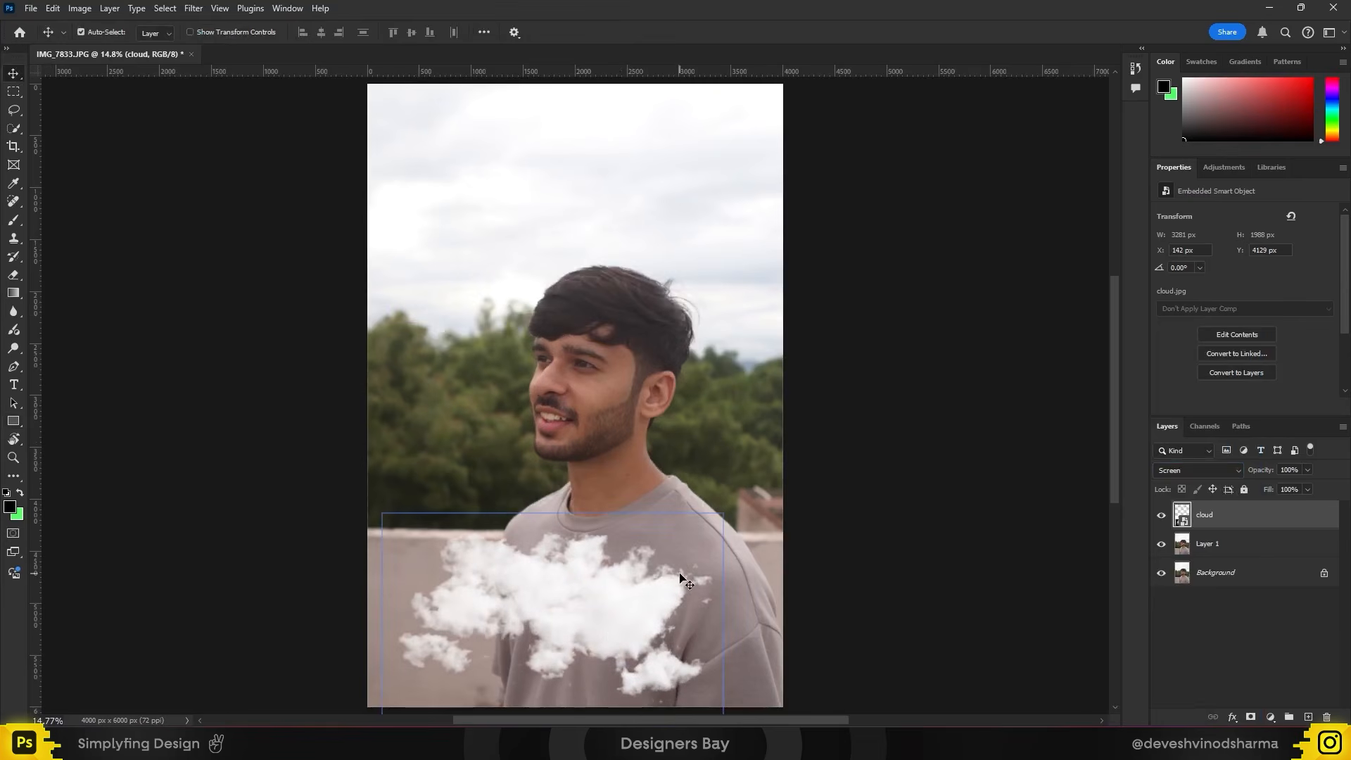
- Scale the cloud down slightly and move it up over the trees beside the man
scroll(541, 537, down, 1)
key(ctrl+t)
drag(694, 600, 669, 625)
key(Return)
drag(589, 590, 450, 450)
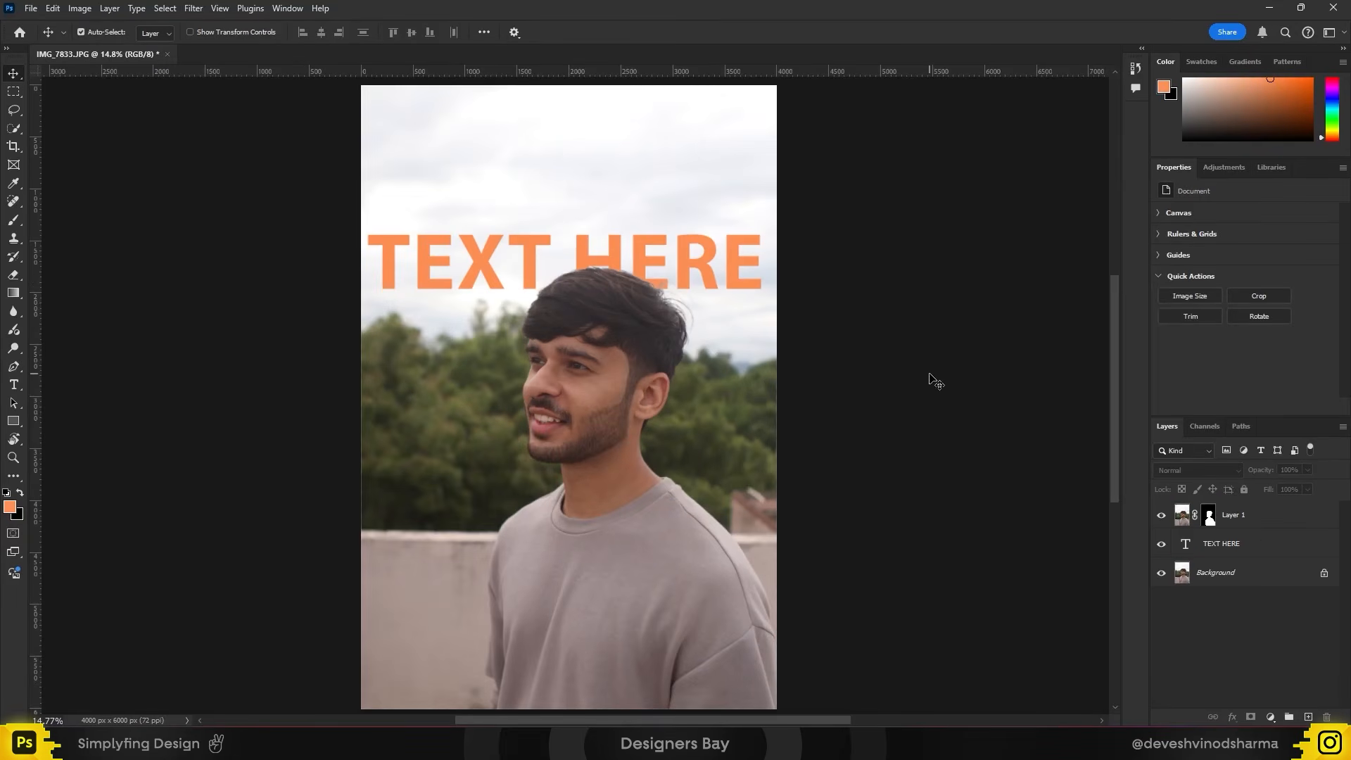
- Add a Hue/Saturation adjustment above Layer 1 with Hue -11, Saturation +34 and Lightness +8
click(1199, 515)
click(970, 440)
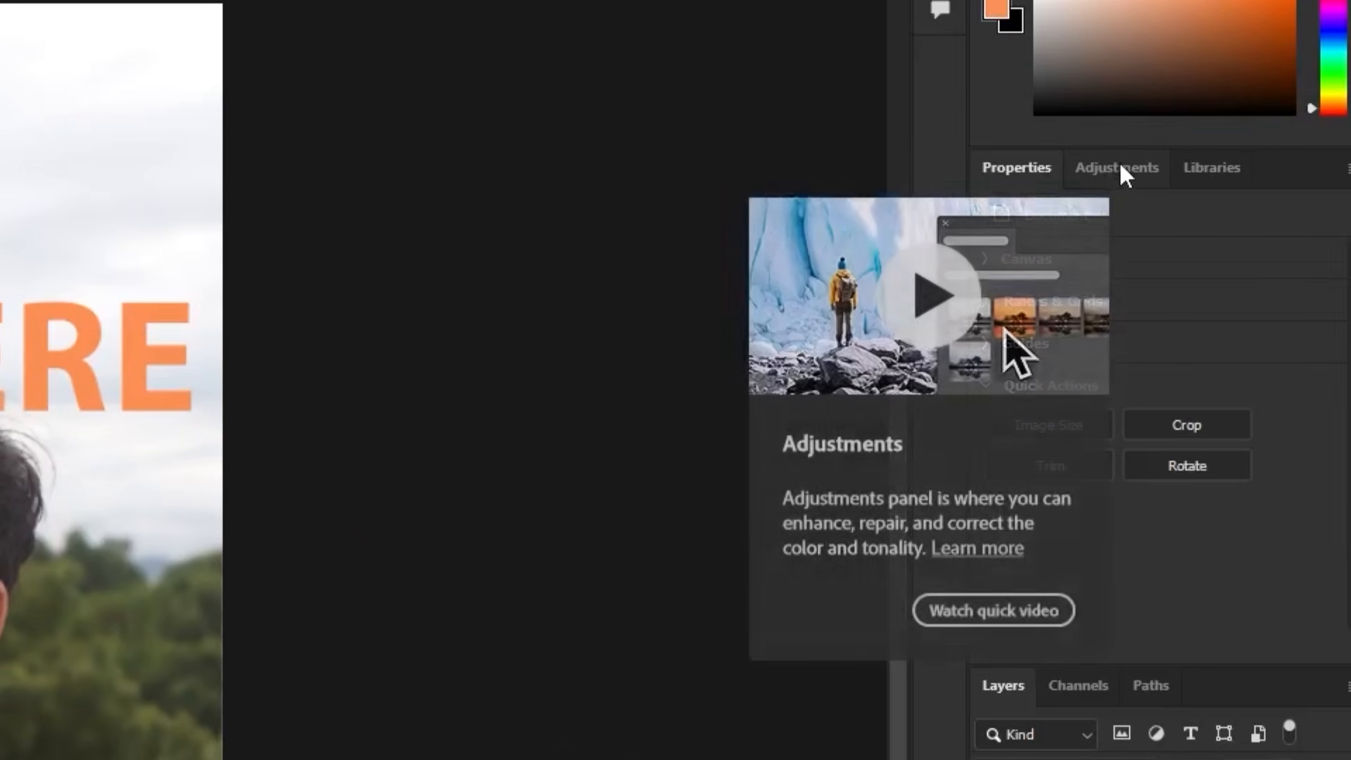
click(1119, 172)
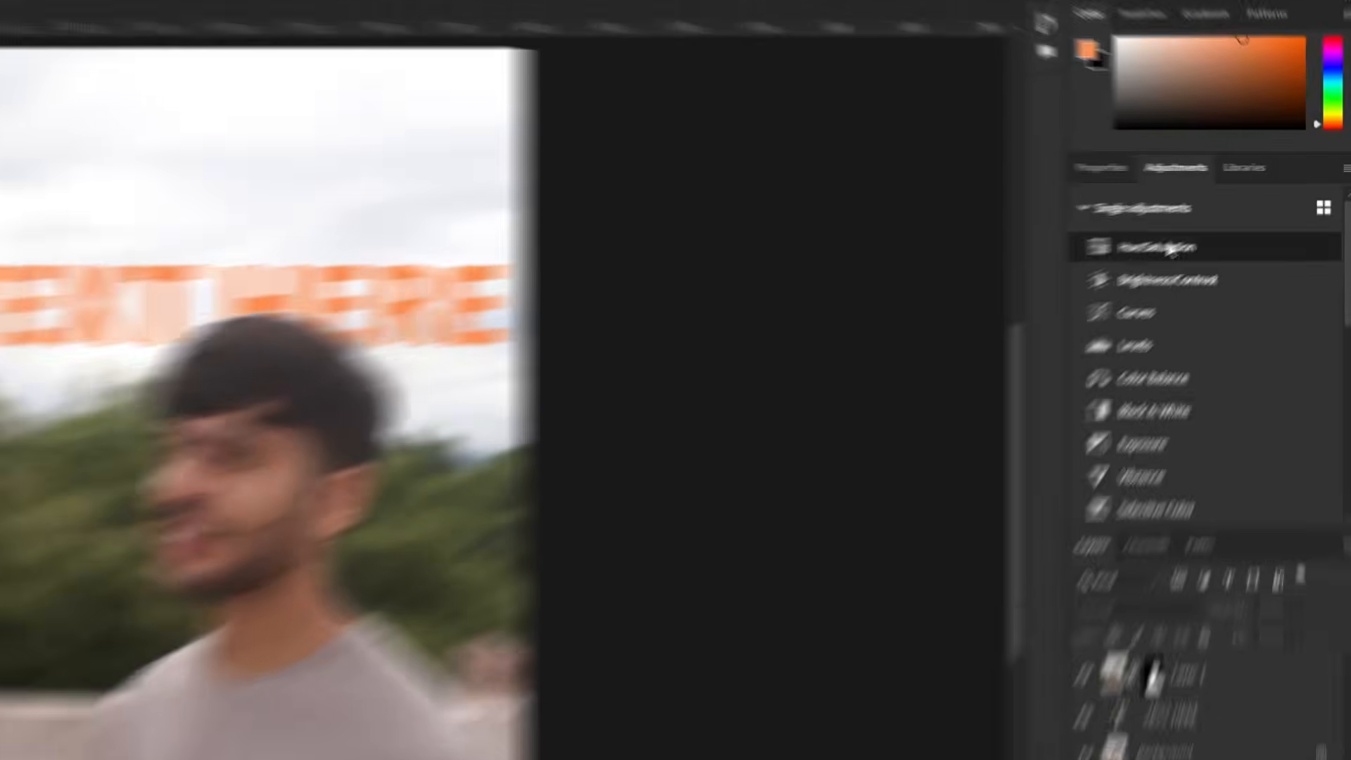
click(1118, 276)
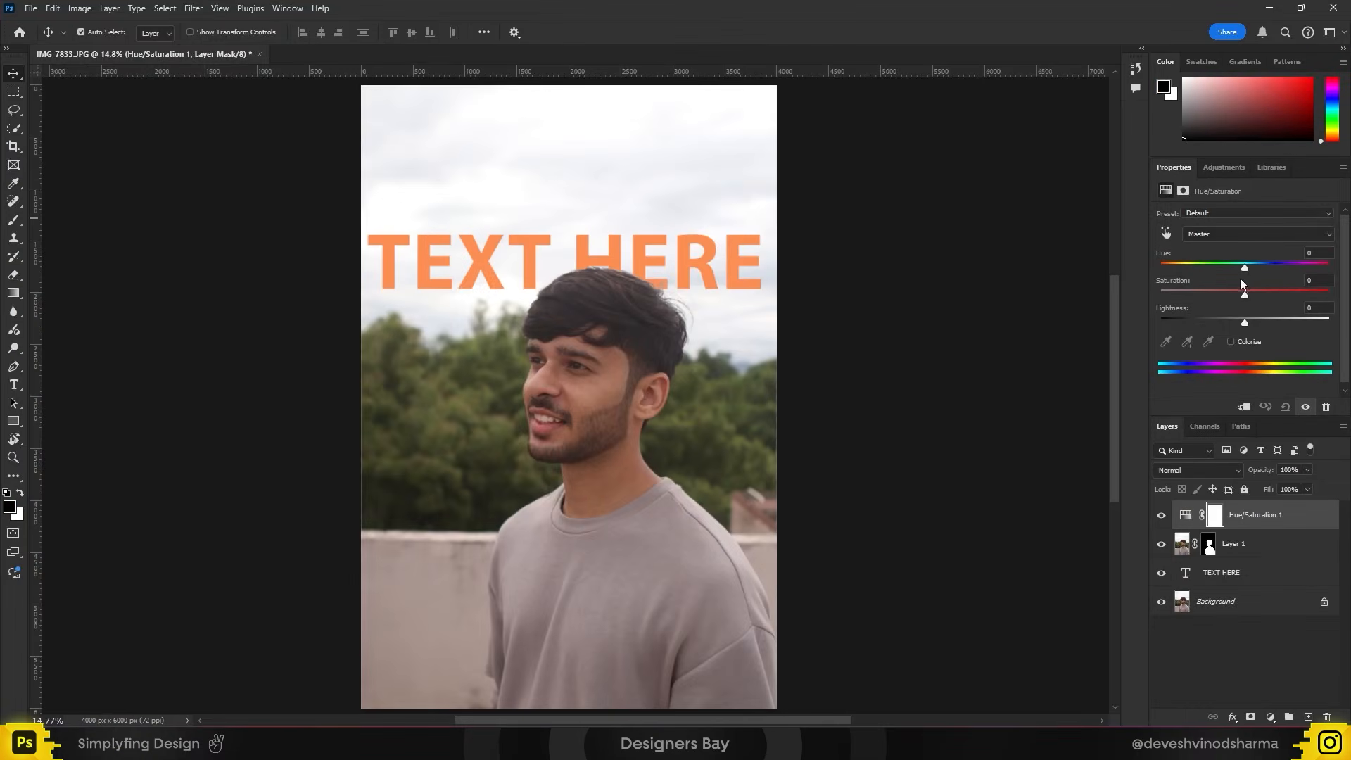
mouse_move(1244, 294)
mouse_down()
mouse_move(1273, 307)
mouse_move(1238, 268)
mouse_up()
drag(1244, 323, 1251, 328)
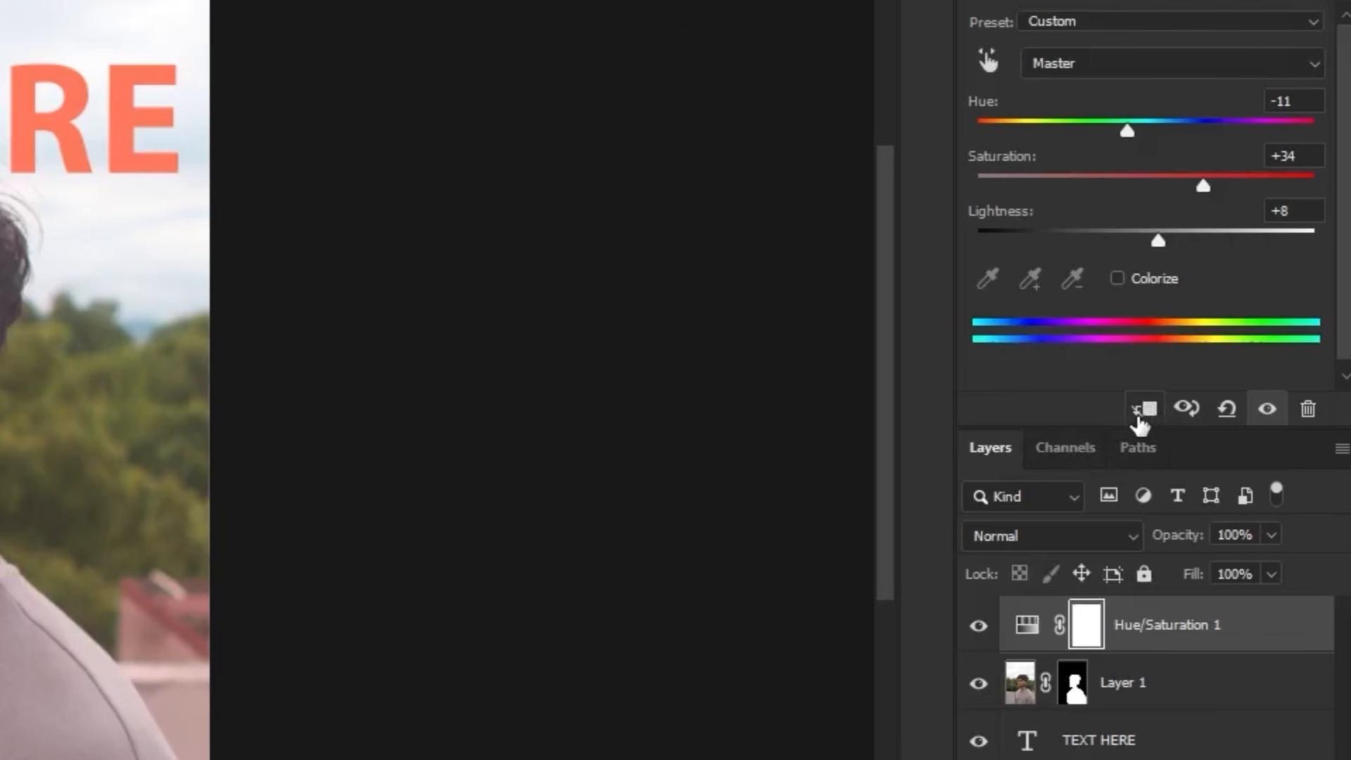
- Clip the Hue/Saturation adjustment to Layer 1 so it affects only the masked man
click(1145, 412)
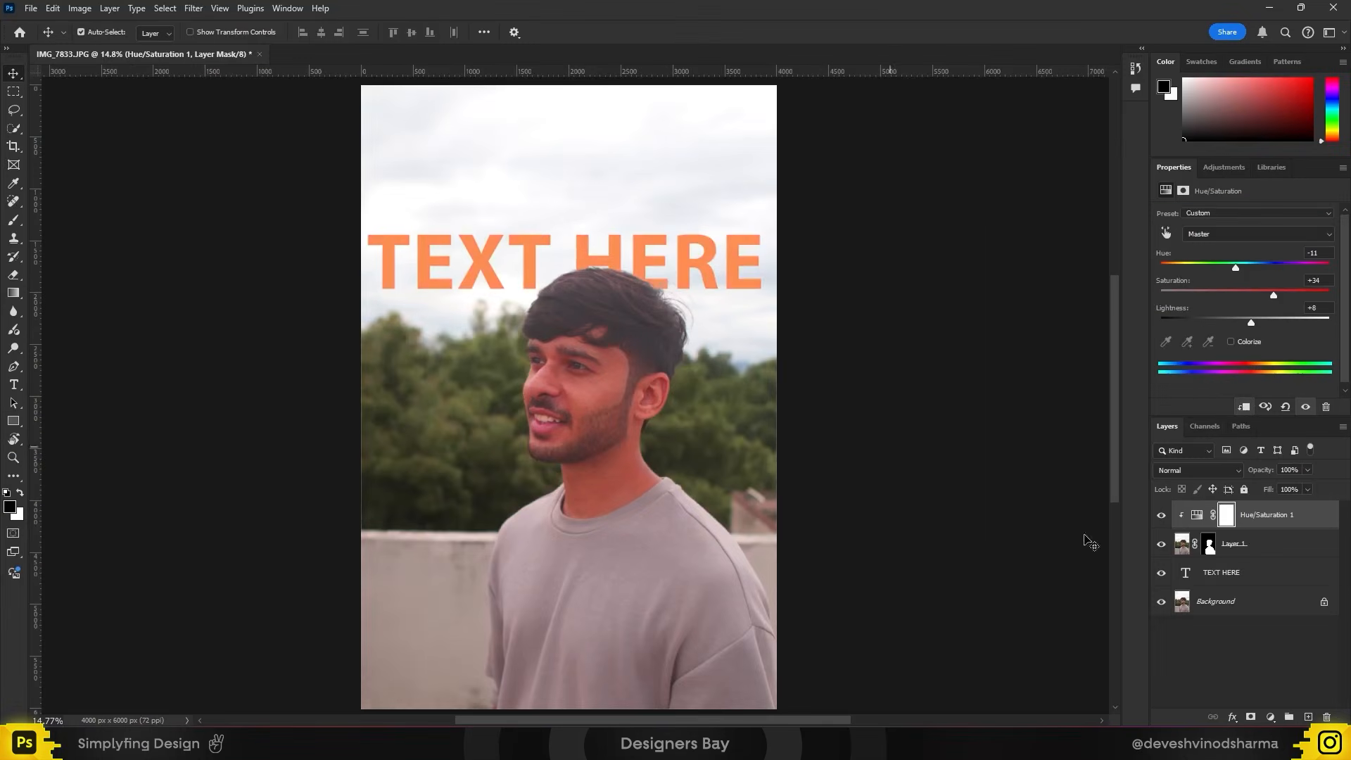
click(1152, 736)
click(1220, 550)
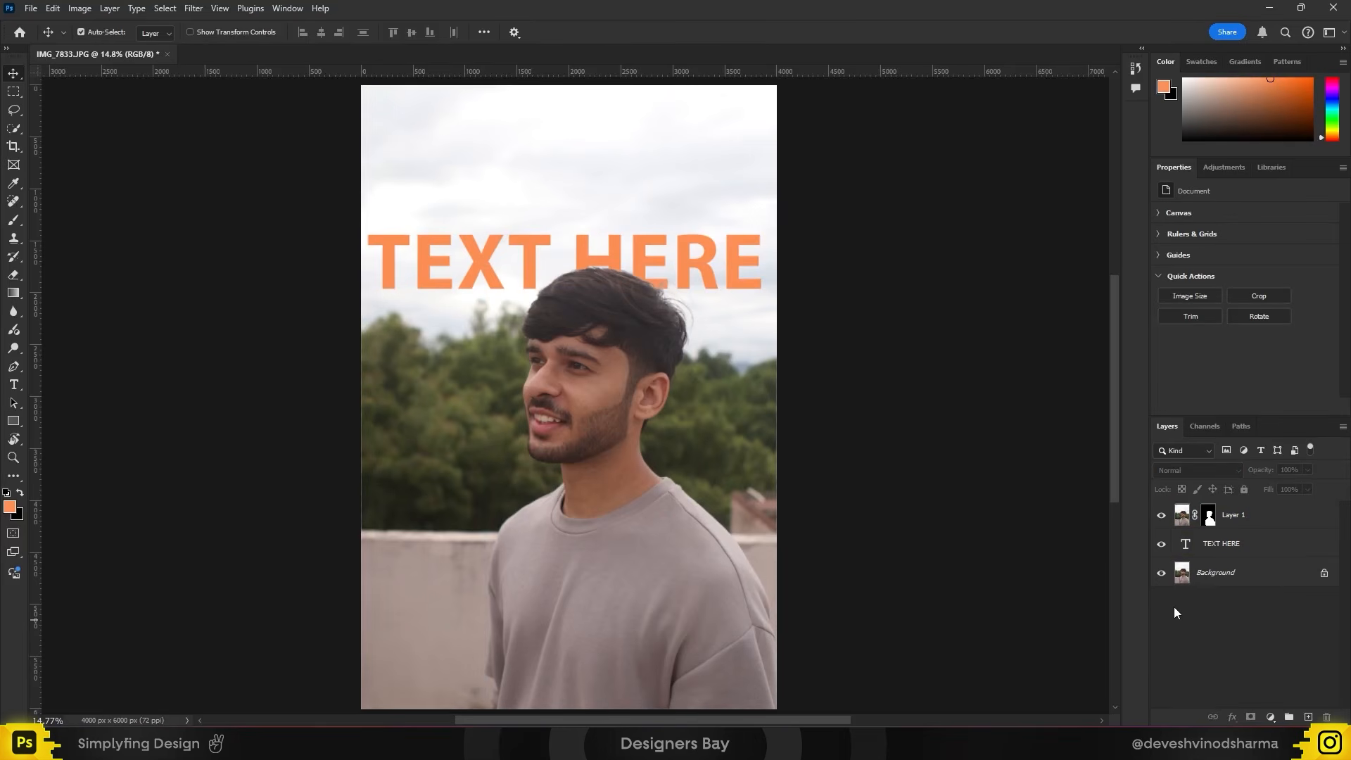
- Apply a Gaussian Blur to the Background layer behind the text and the man
click(1273, 585)
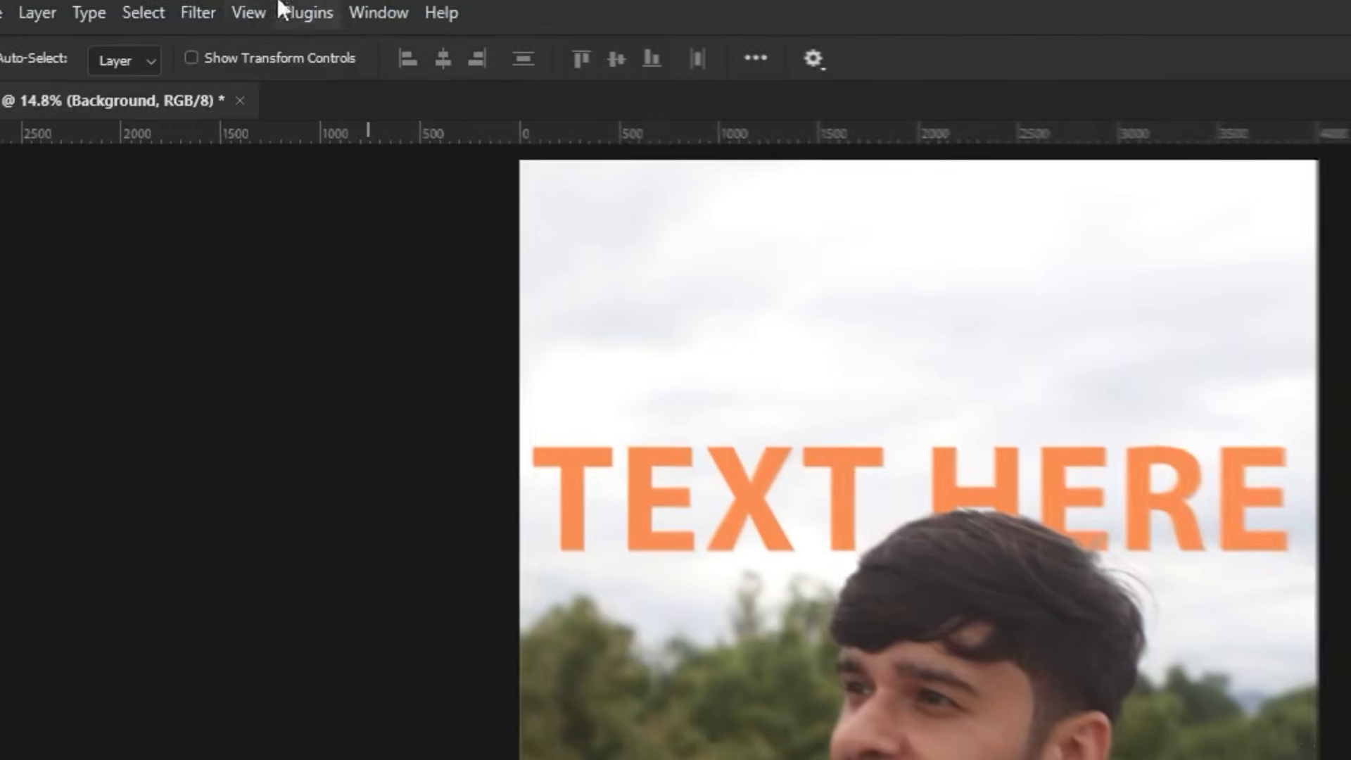
click(193, 8)
mouse_move(242, 348)
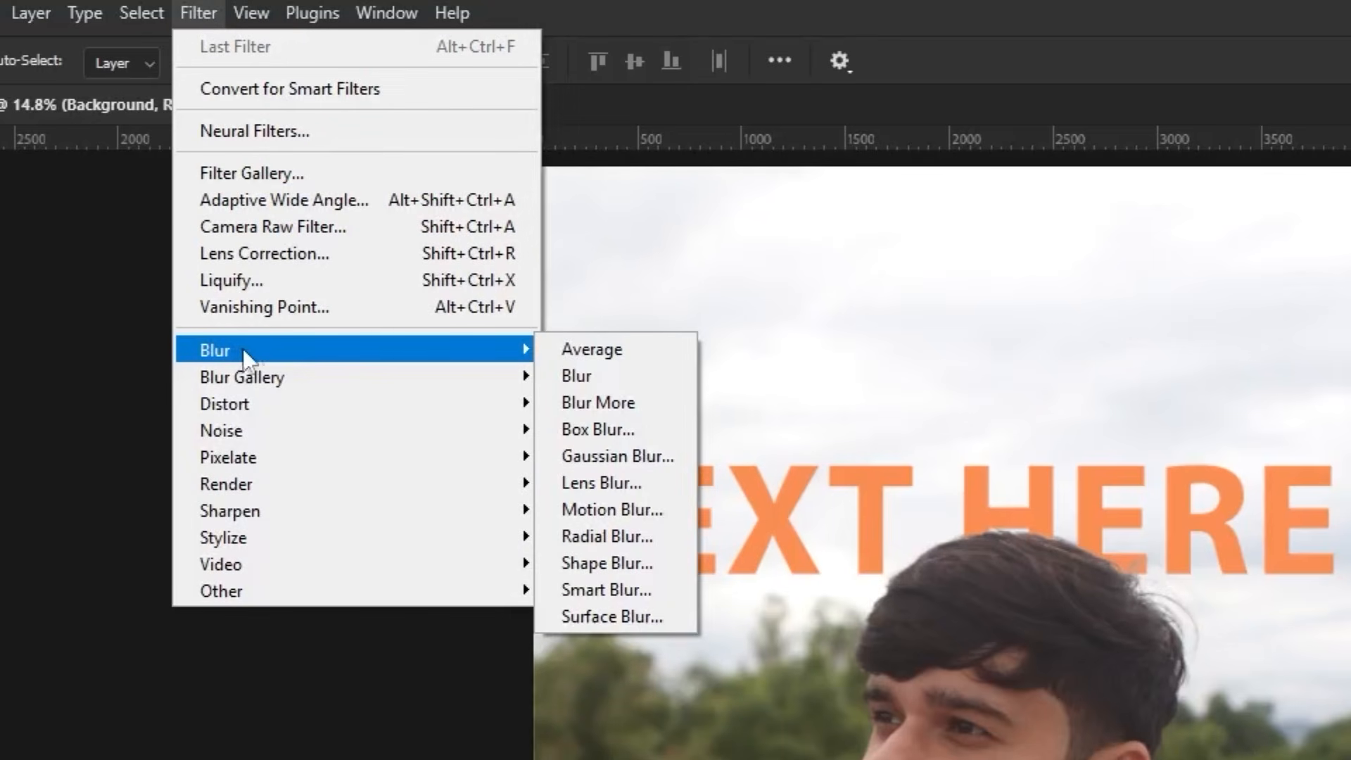
click(637, 456)
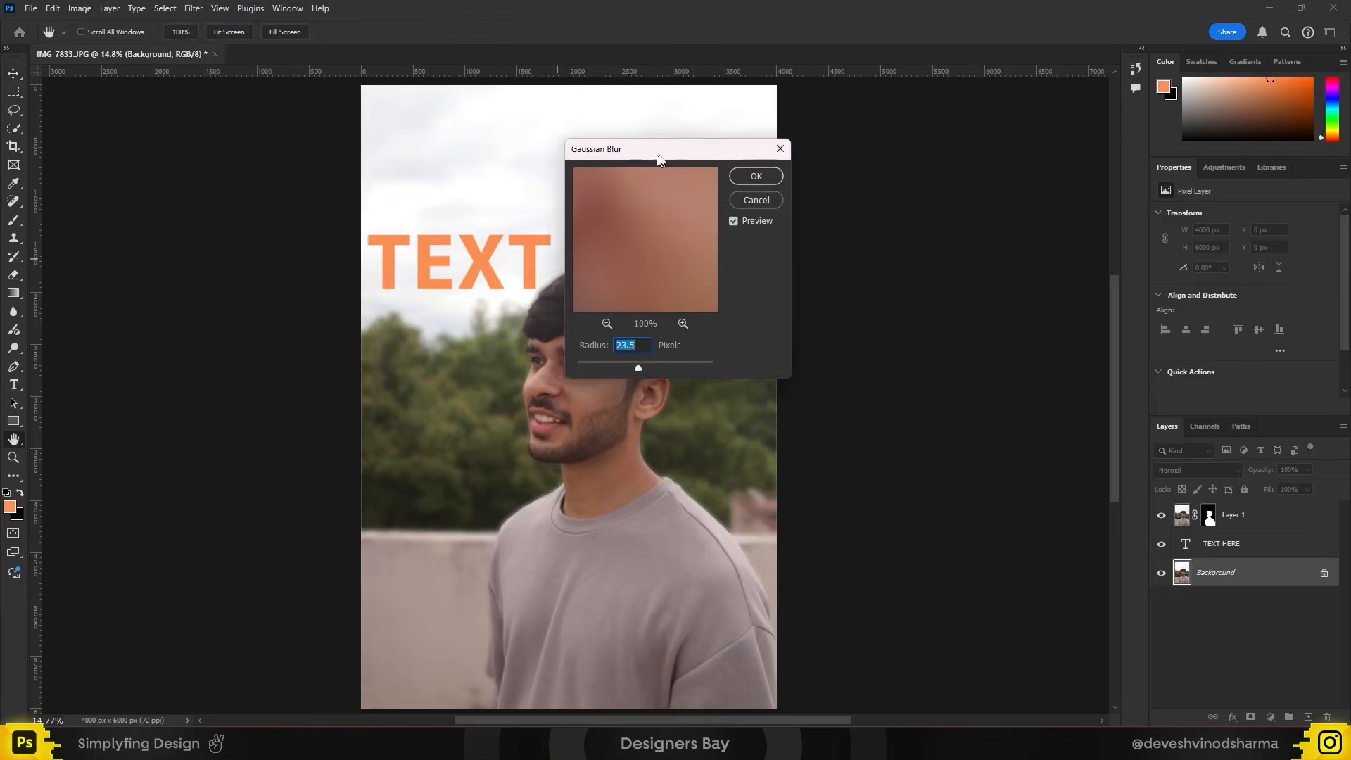
drag(620, 140, 796, 138)
drag(848, 354, 851, 356)
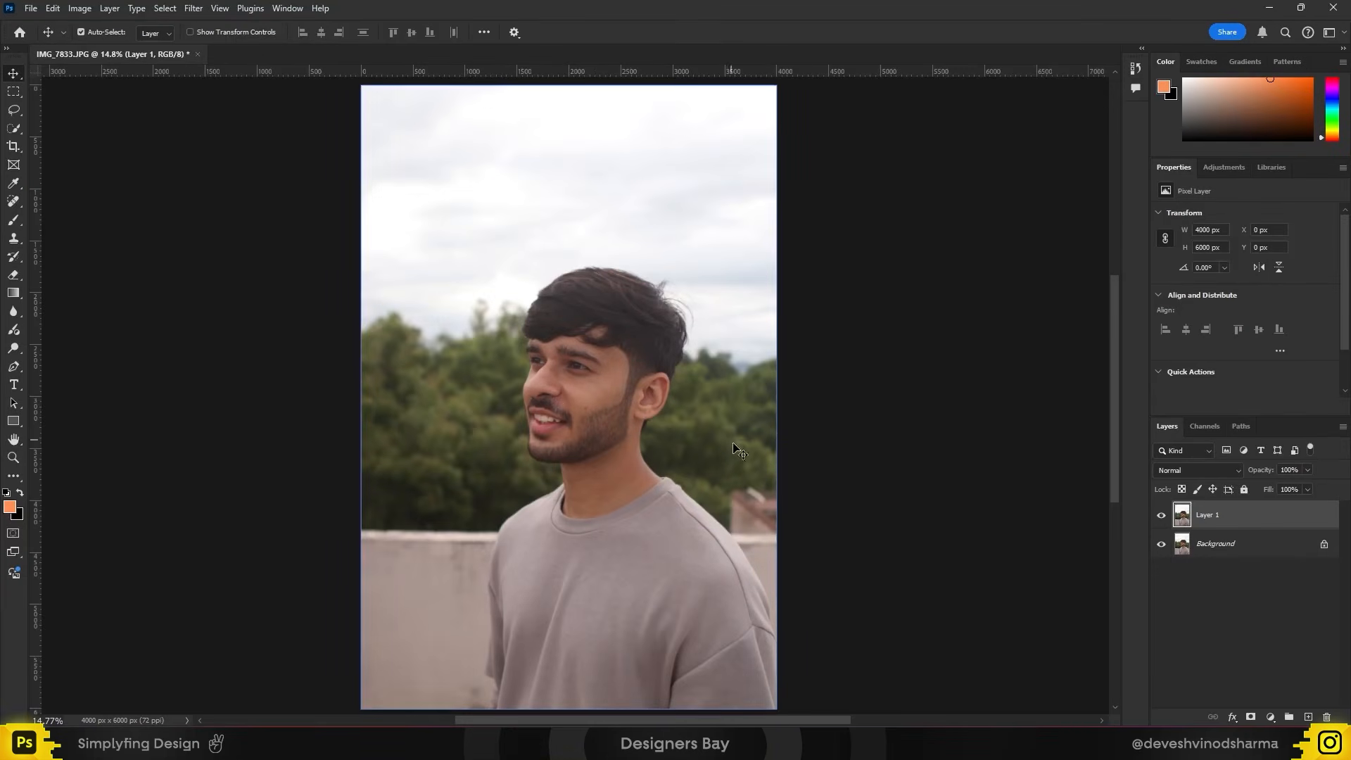
- Using the Camera Raw Filter on Layer 1, set Exposure +0.25, Contrast +32, Whites -11, Blacks -21, Temperature -10 and Vibrance +25
scroll(753, 465, down, 1)
scroll(799, 482, up, 2)
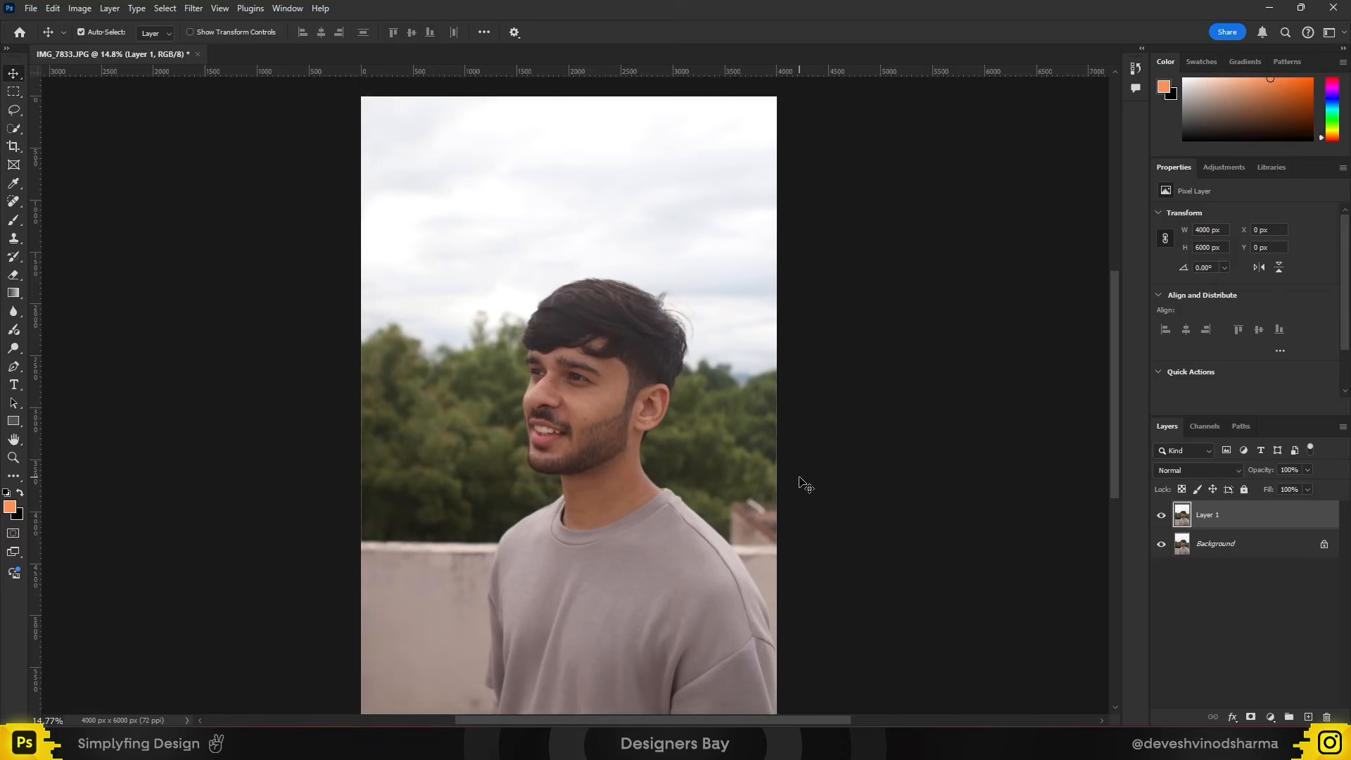
scroll(735, 513, down, 1)
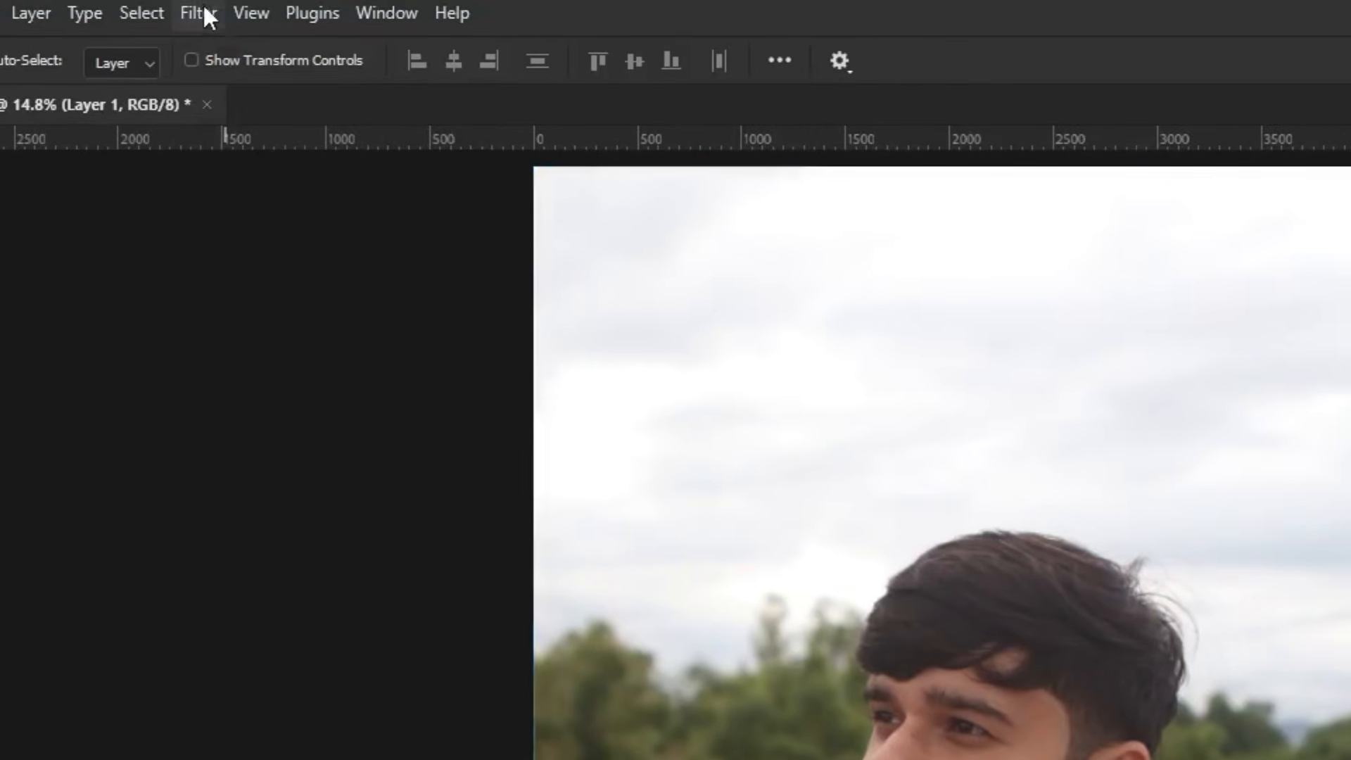
click(194, 9)
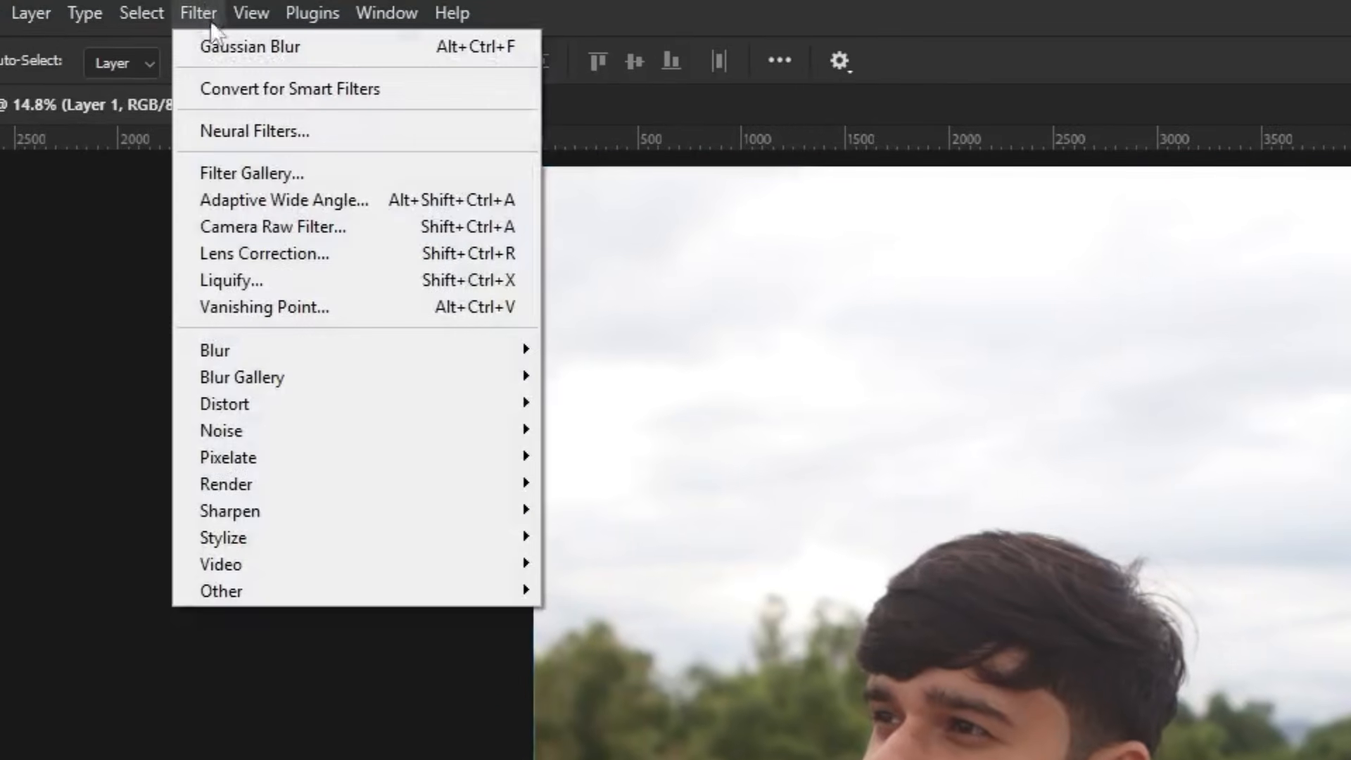
click(281, 226)
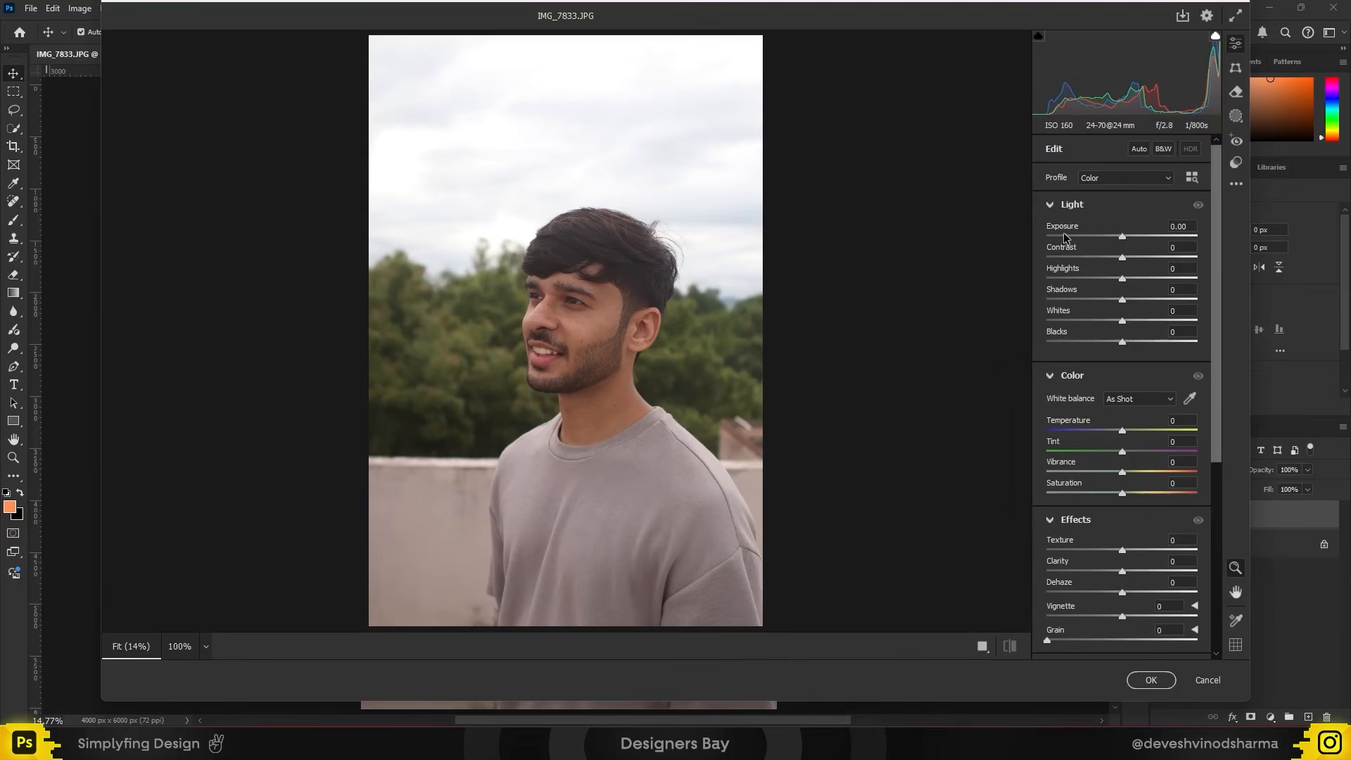
drag(1122, 237, 1146, 258)
drag(1123, 320, 1106, 342)
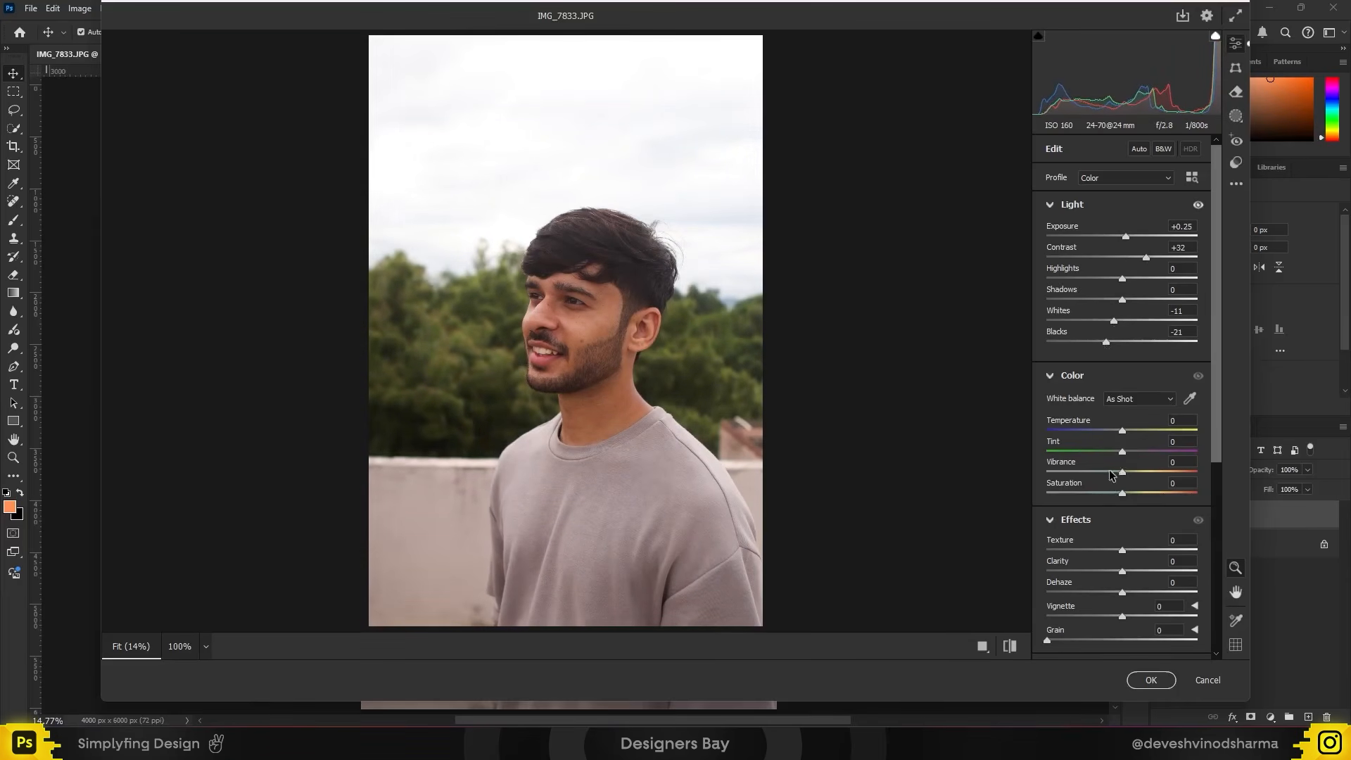
drag(1119, 428, 1141, 473)
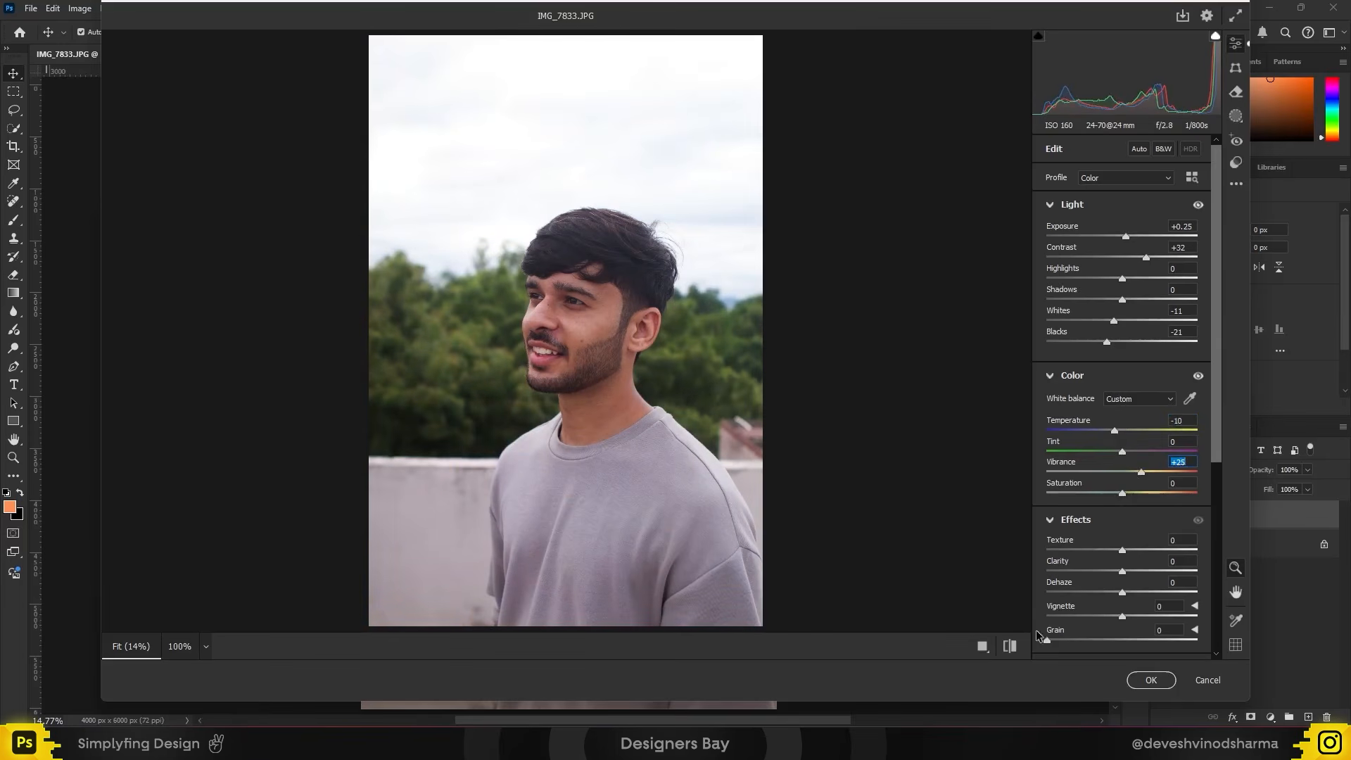
- Set Texture to +27, Clarity to +20 and Sharpening to 55, and apply the Camera Raw Filter
scroll(1136, 568, down, 2)
mouse_move(1124, 466)
mouse_down()
mouse_move(1141, 466)
mouse_move(1138, 487)
mouse_up()
scroll(1141, 515, down, 5)
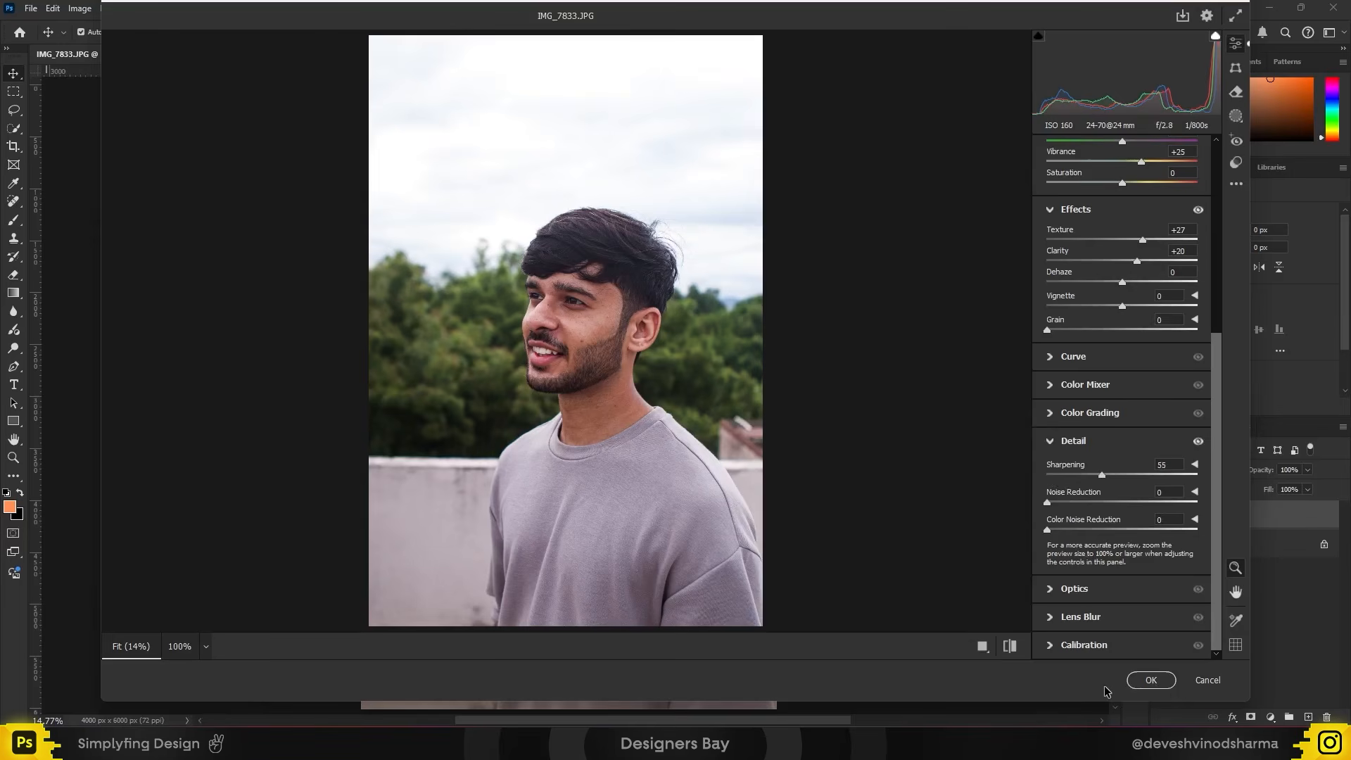
click(1150, 680)
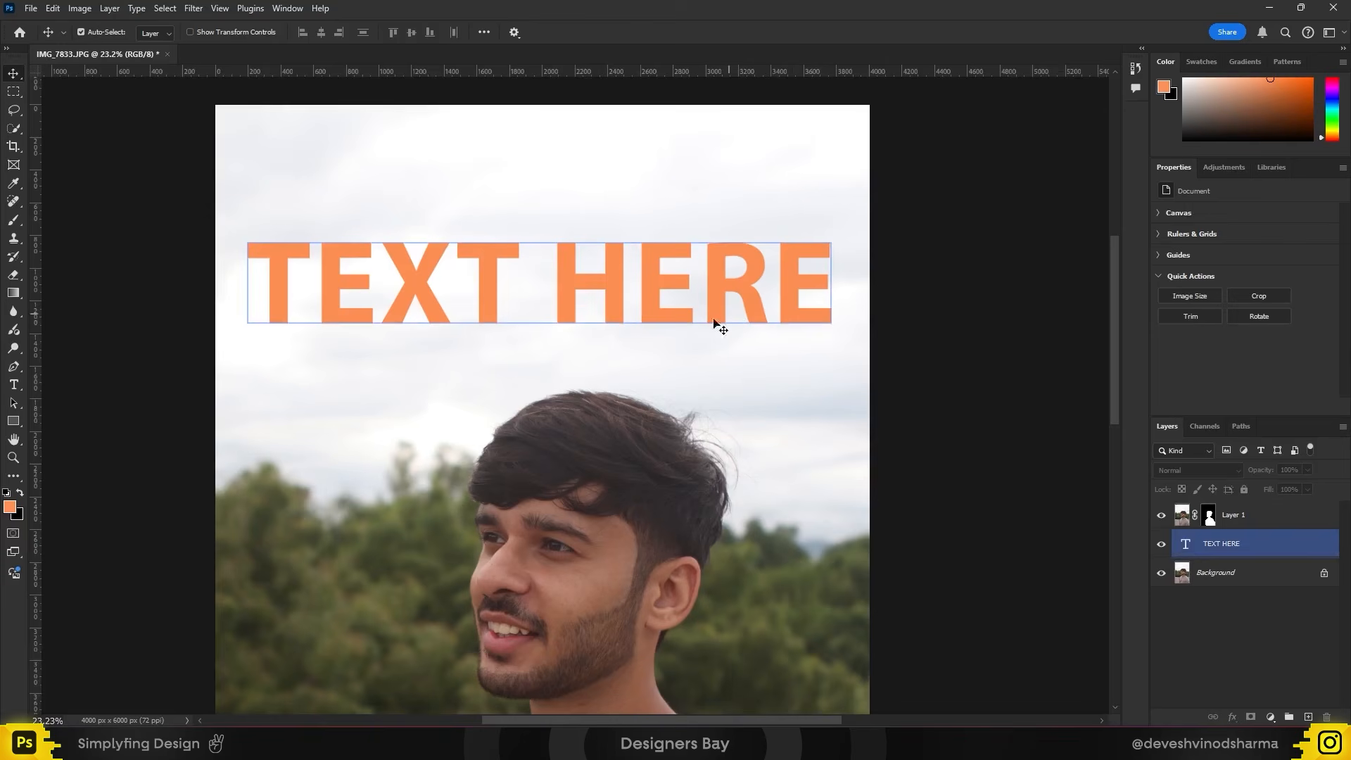
- Open the Layer Style settings of the TEXT HERE layer and move the dialog clear of the lettering
click(975, 532)
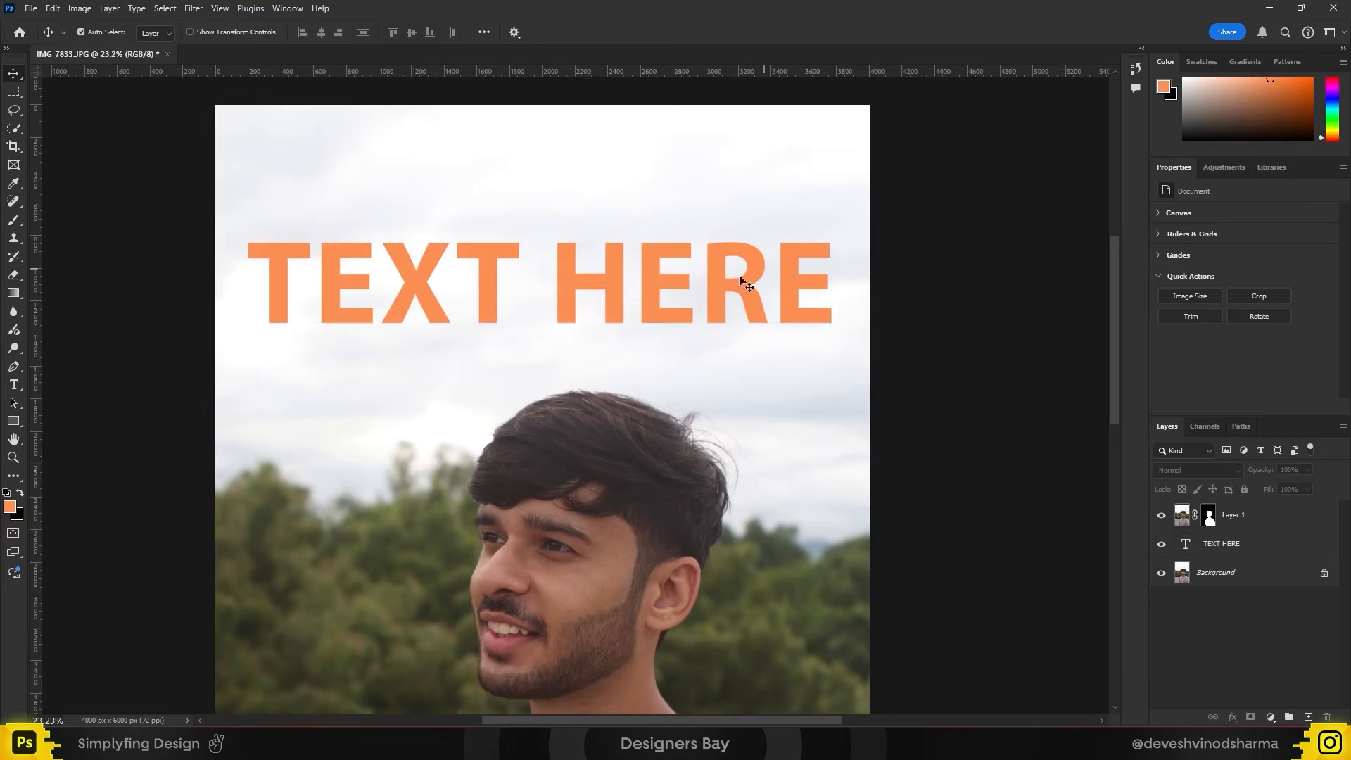
click(767, 279)
click(1218, 624)
click(1282, 548)
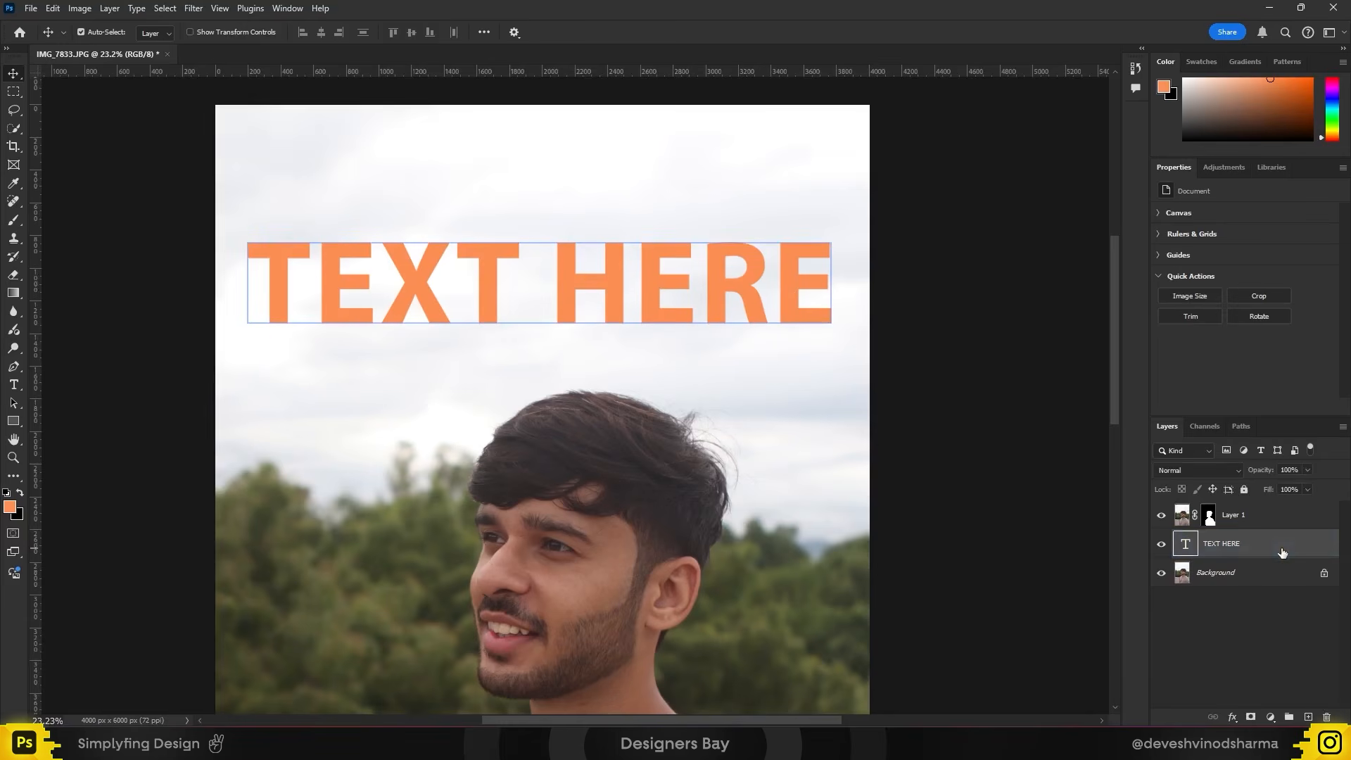
double_click(1282, 551)
drag(891, 352, 839, 184)
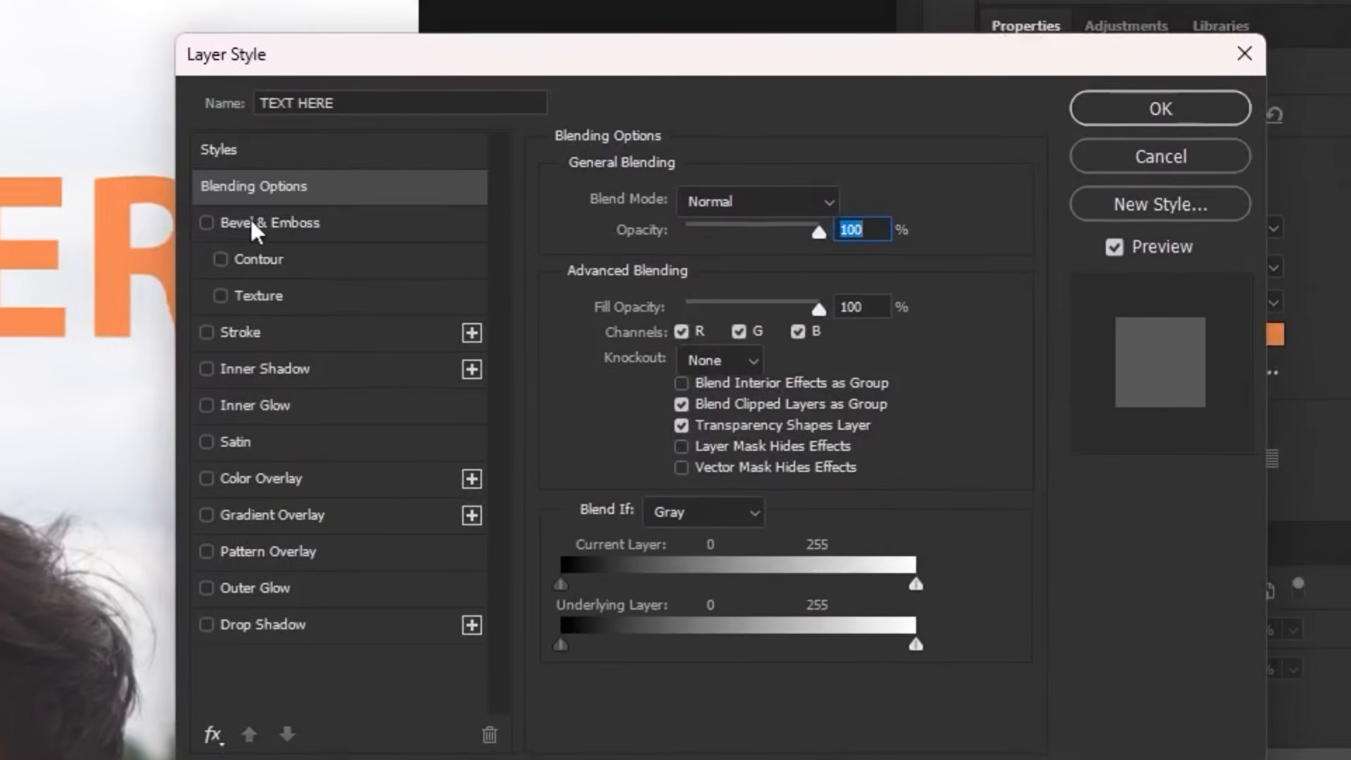
- Try a 21 px inside Stroke in bright cyan on the text, and turn the stroke off
click(241, 332)
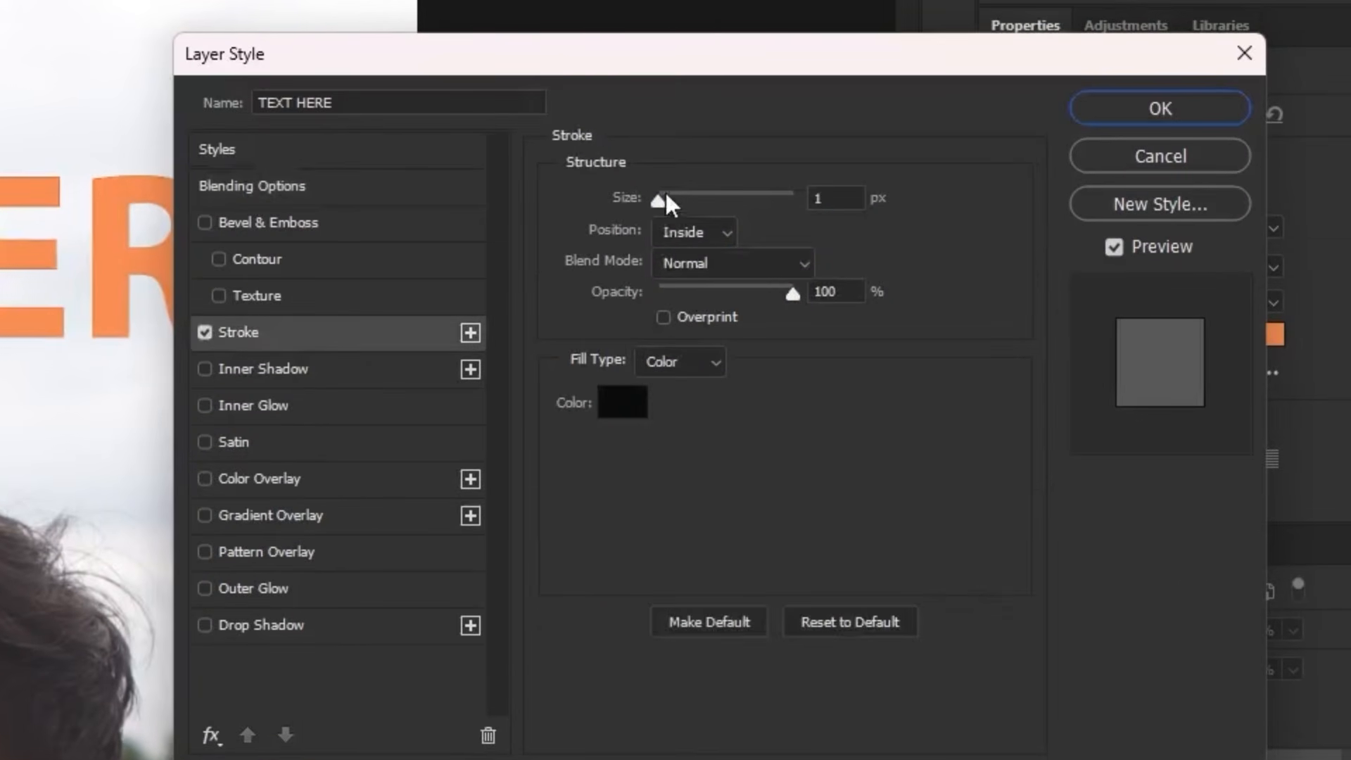
drag(661, 201, 679, 201)
click(623, 403)
click(836, 380)
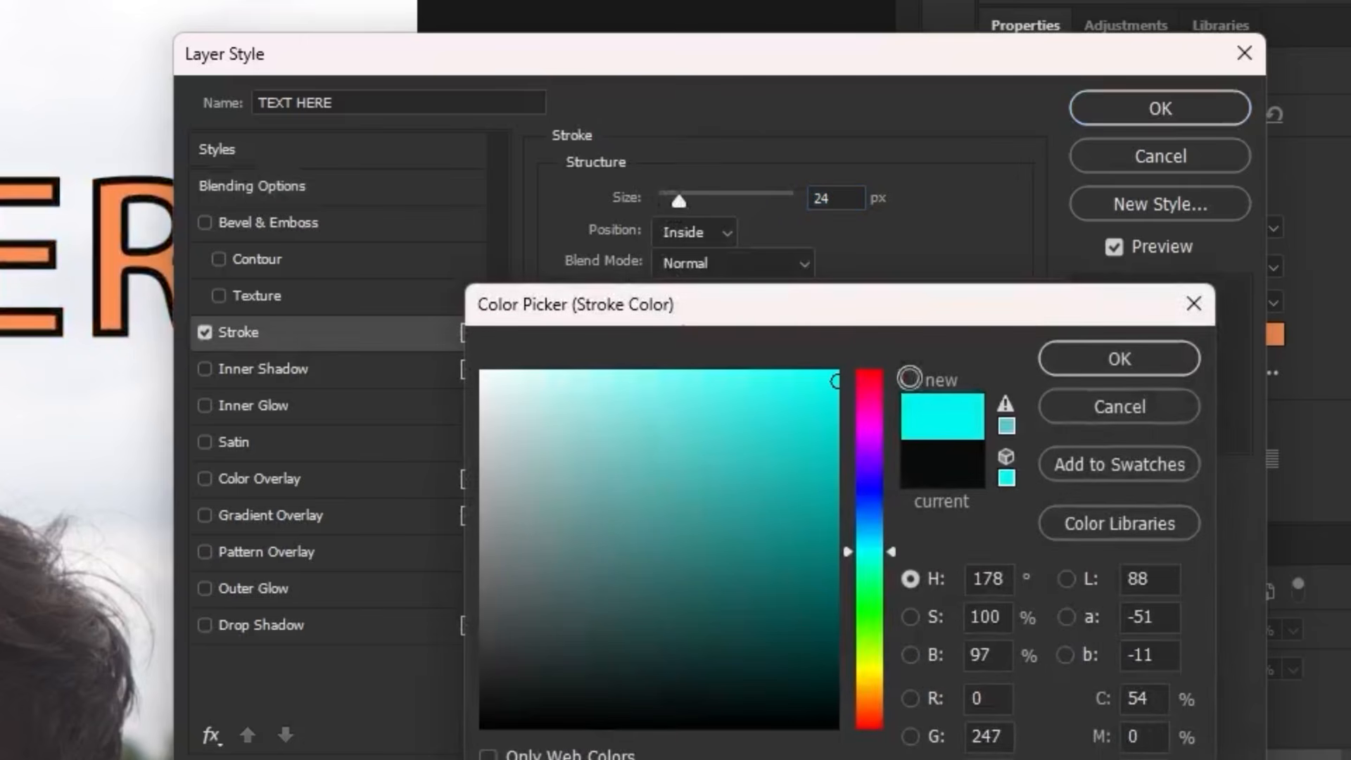
click(1118, 359)
drag(678, 202, 677, 202)
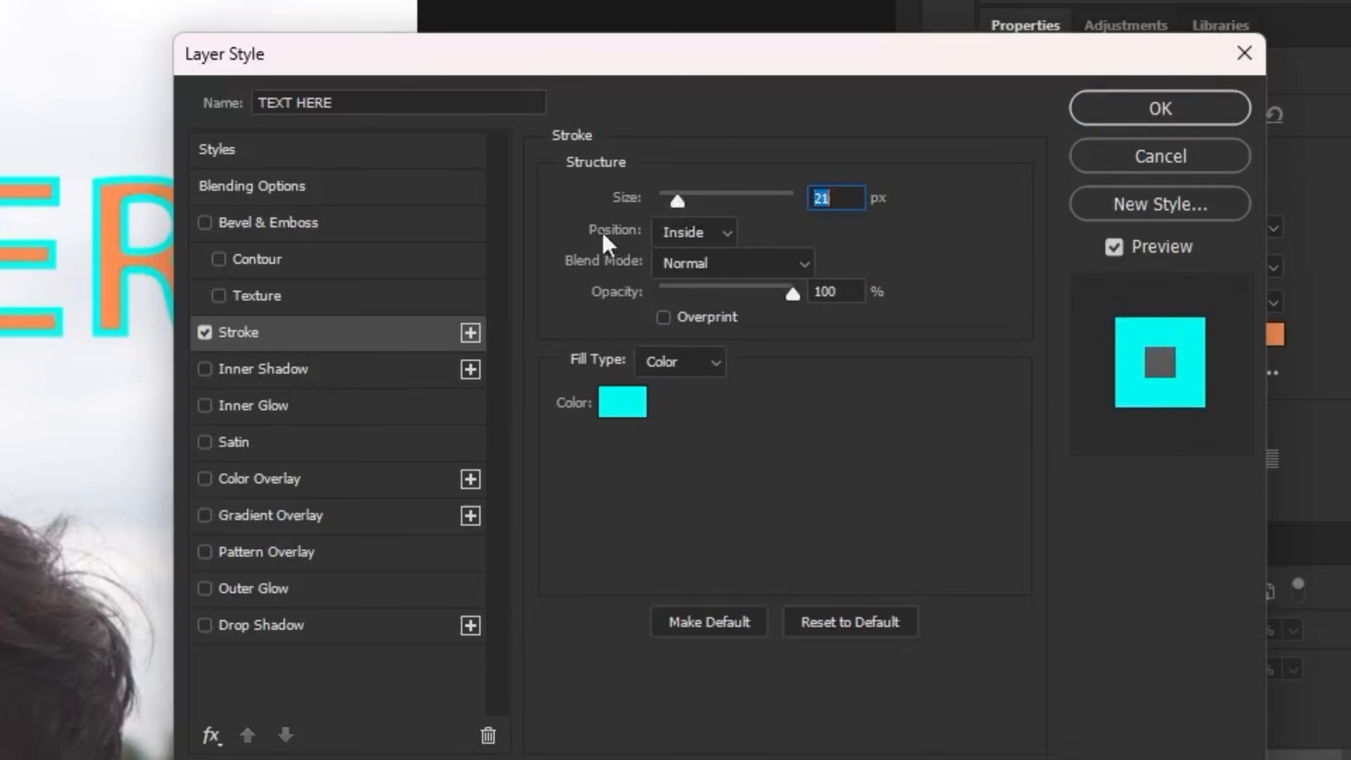
click(205, 332)
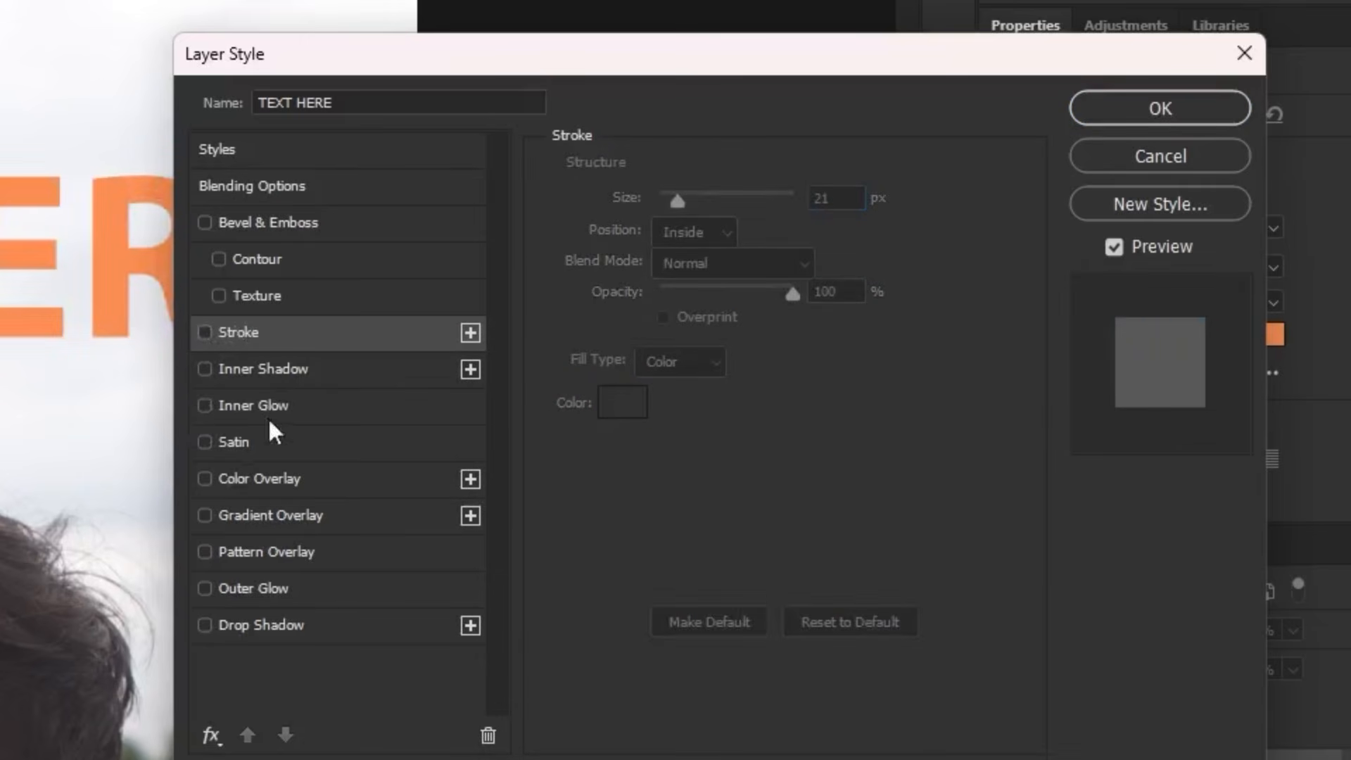
- Try a Color Overlay with a newly picked color on the text, and turn the overlay off
click(204, 478)
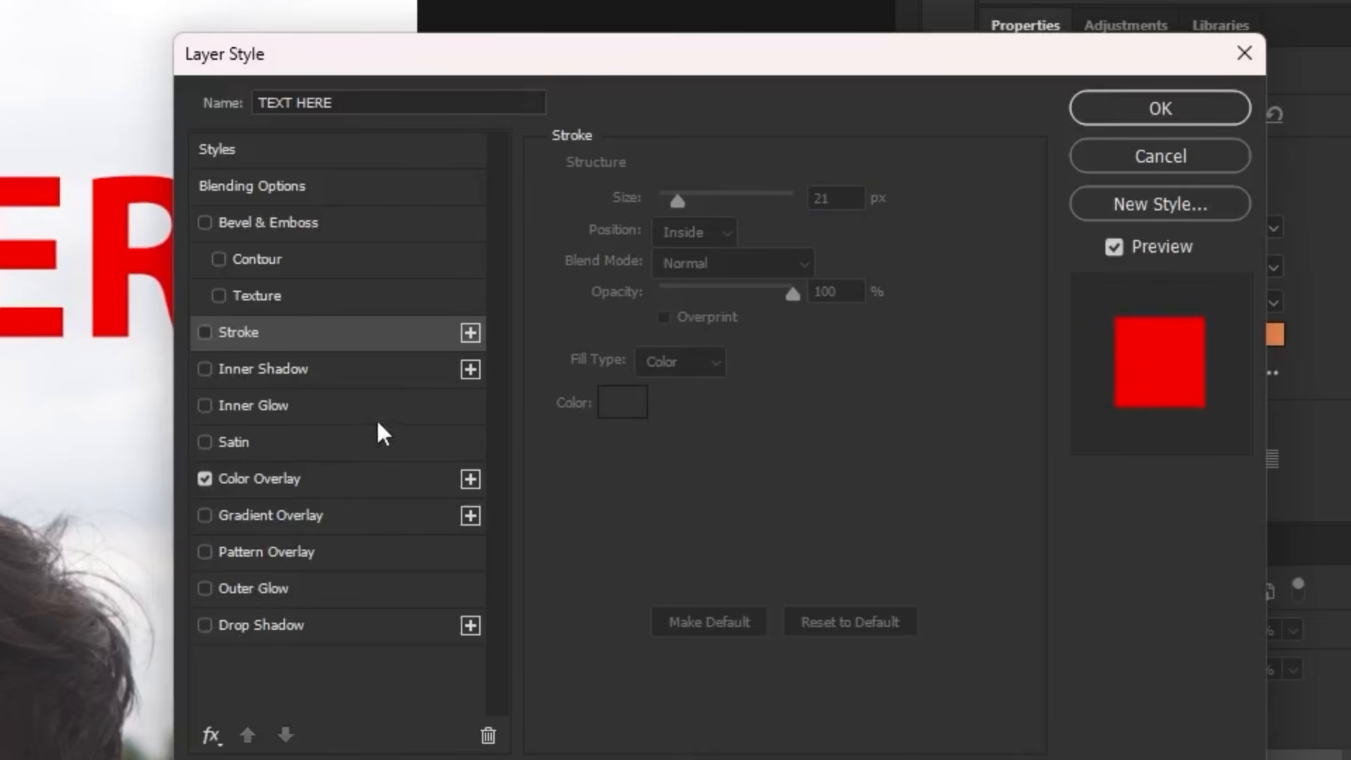
click(386, 481)
click(843, 203)
click(772, 472)
drag(880, 536, 884, 592)
click(1090, 365)
click(204, 479)
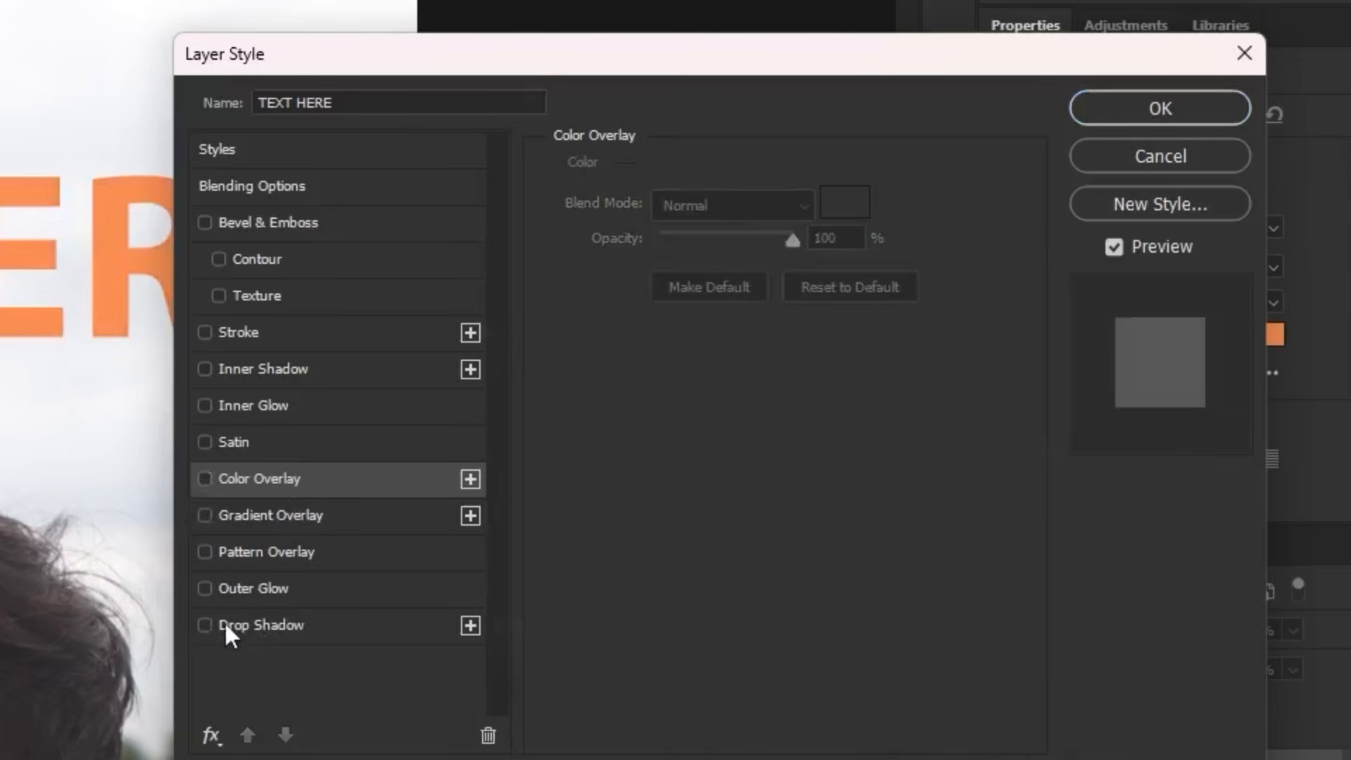
- Add a Multiply Drop Shadow to the text with 58% opacity, 23° angle, 42 px distance, 8% spread and 79 px size
click(404, 624)
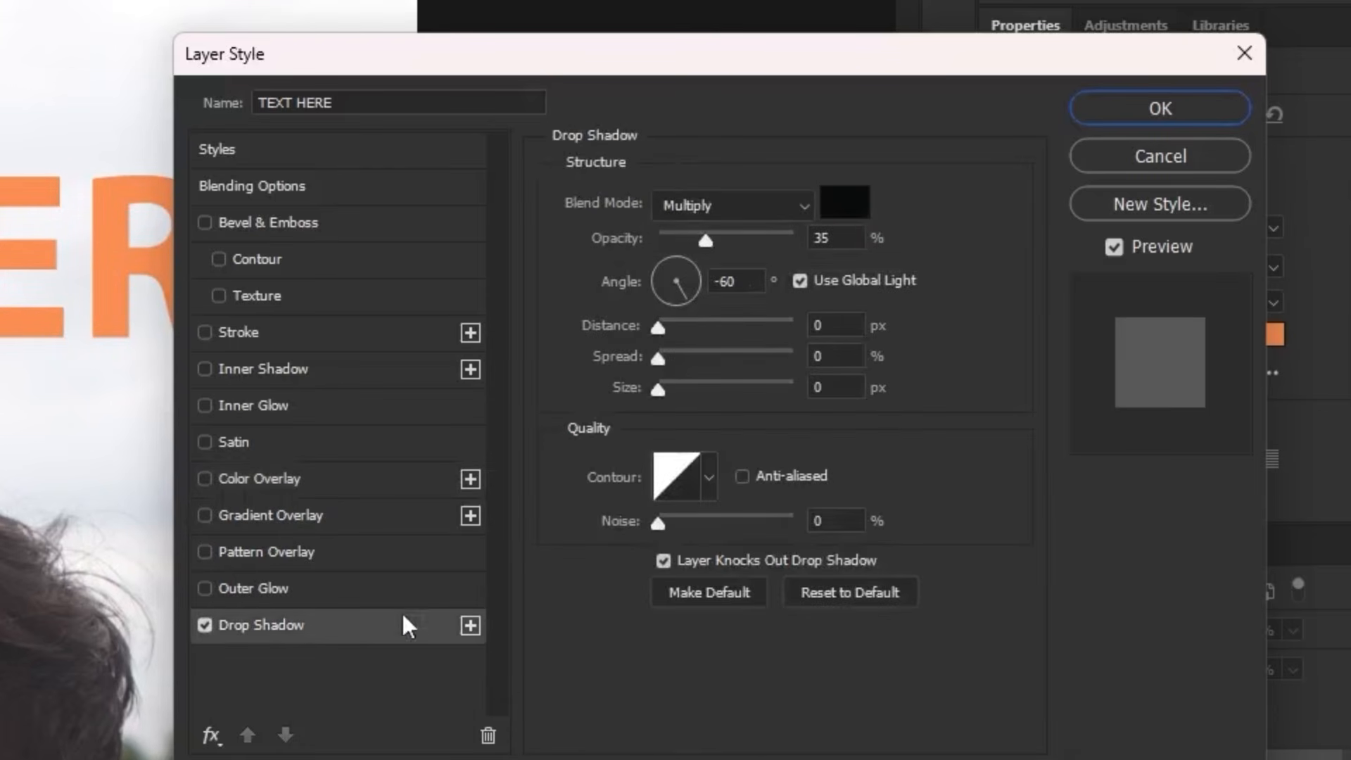
drag(730, 238, 739, 241)
drag(106, 317, 88, 318)
drag(660, 358, 694, 401)
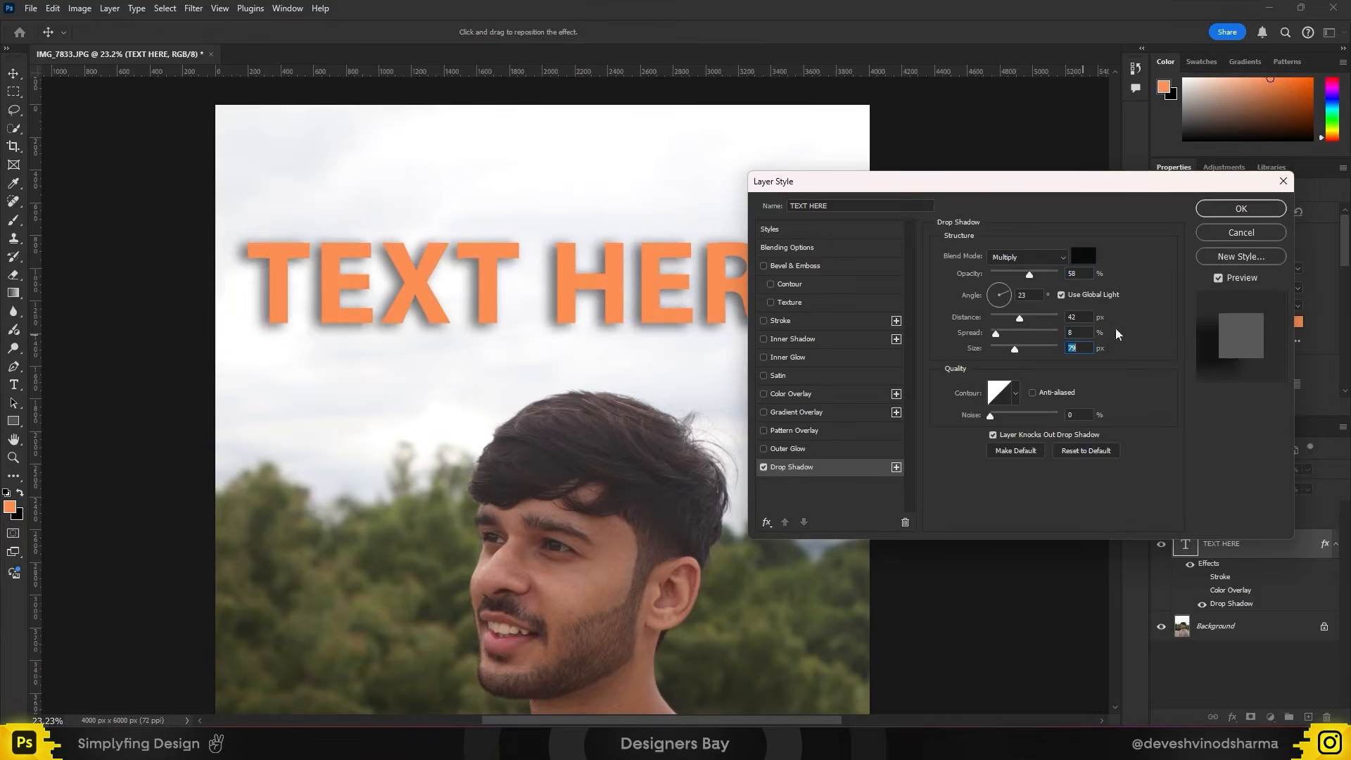
click(1240, 208)
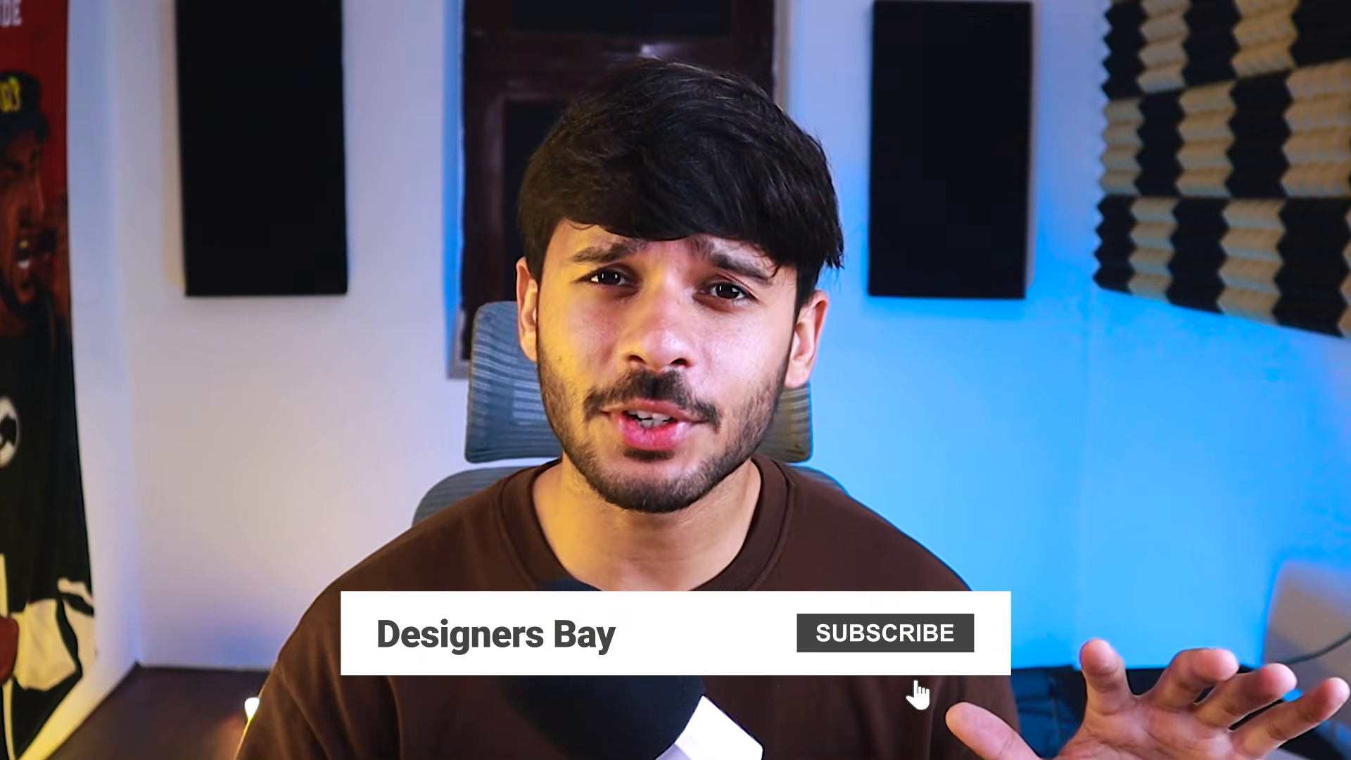